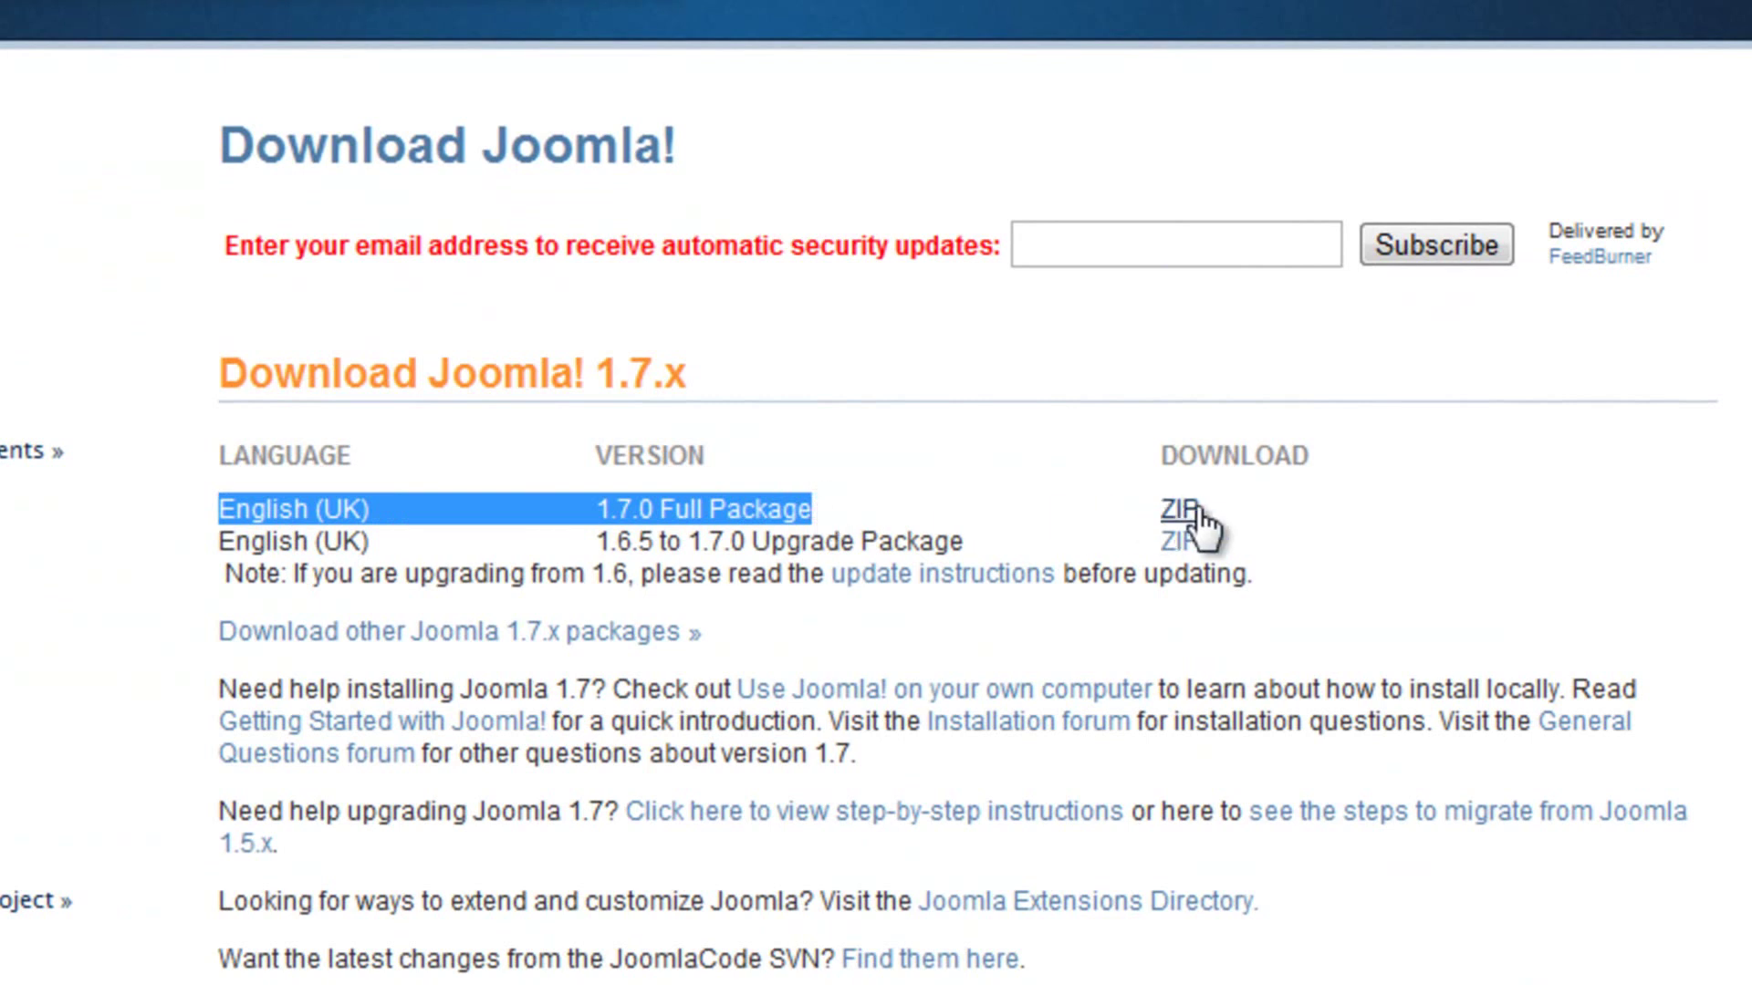
left_click(594, 542)
left_click_drag(594, 542, 969, 544)
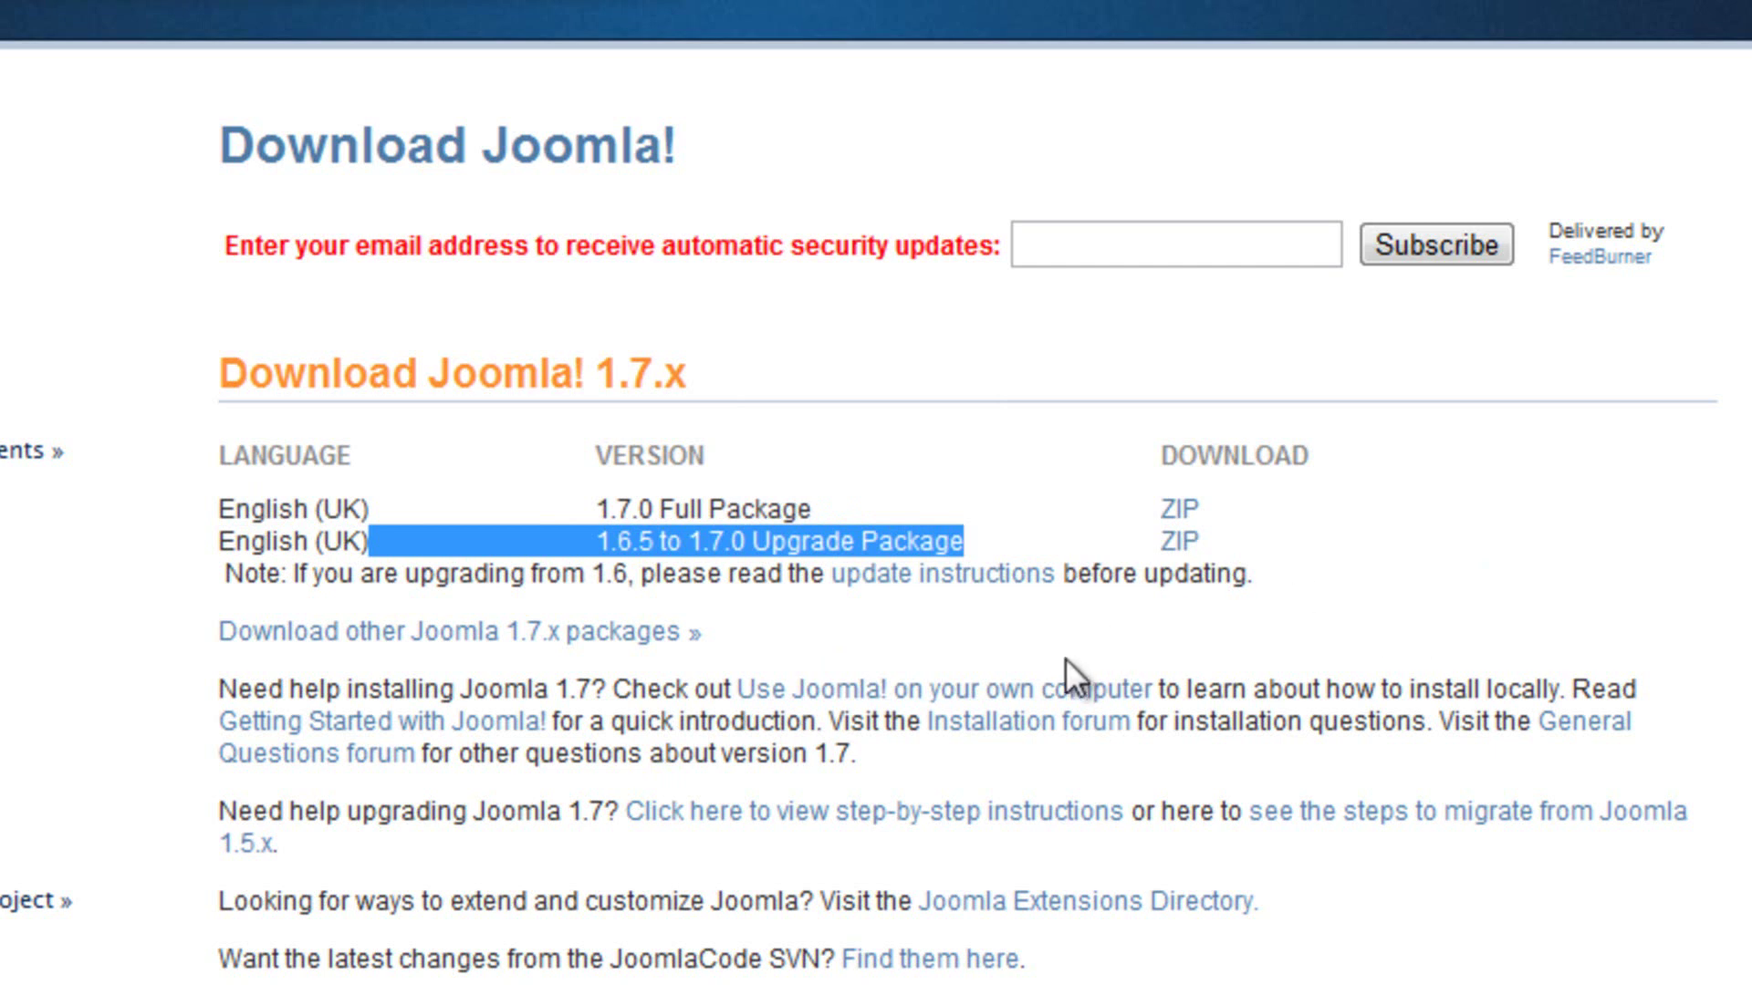
left_click_drag(1230, 499, 1115, 498)
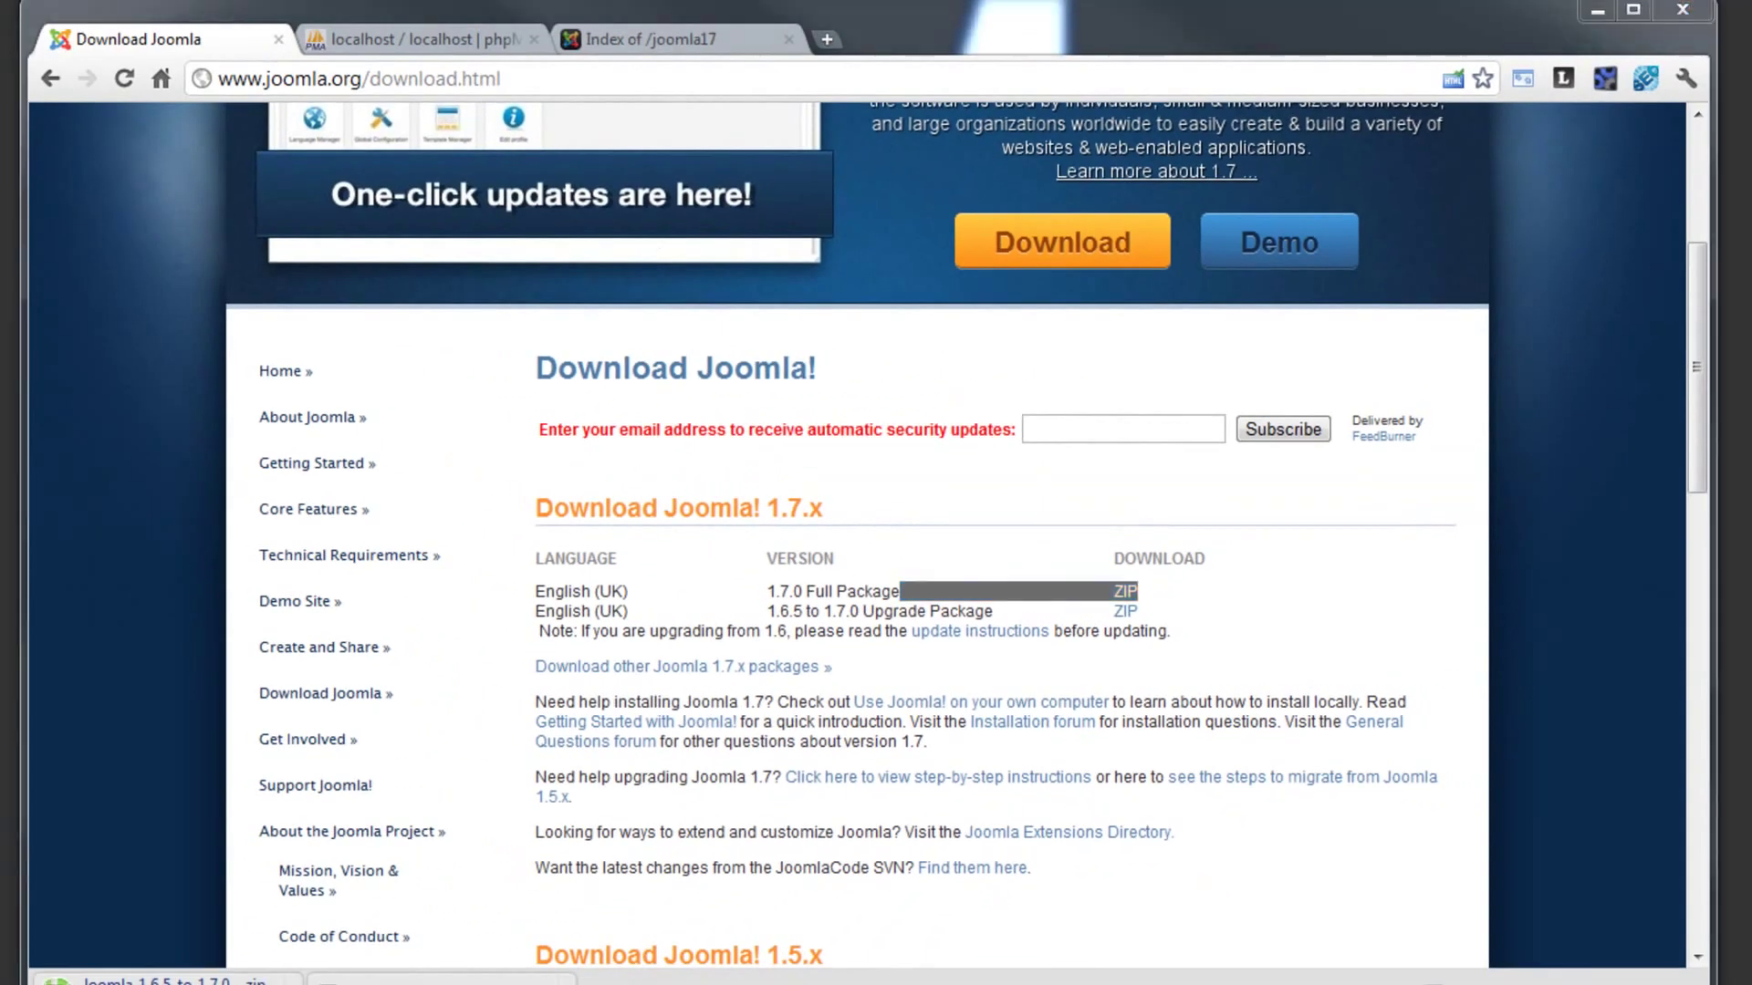
key("alt+Tab")
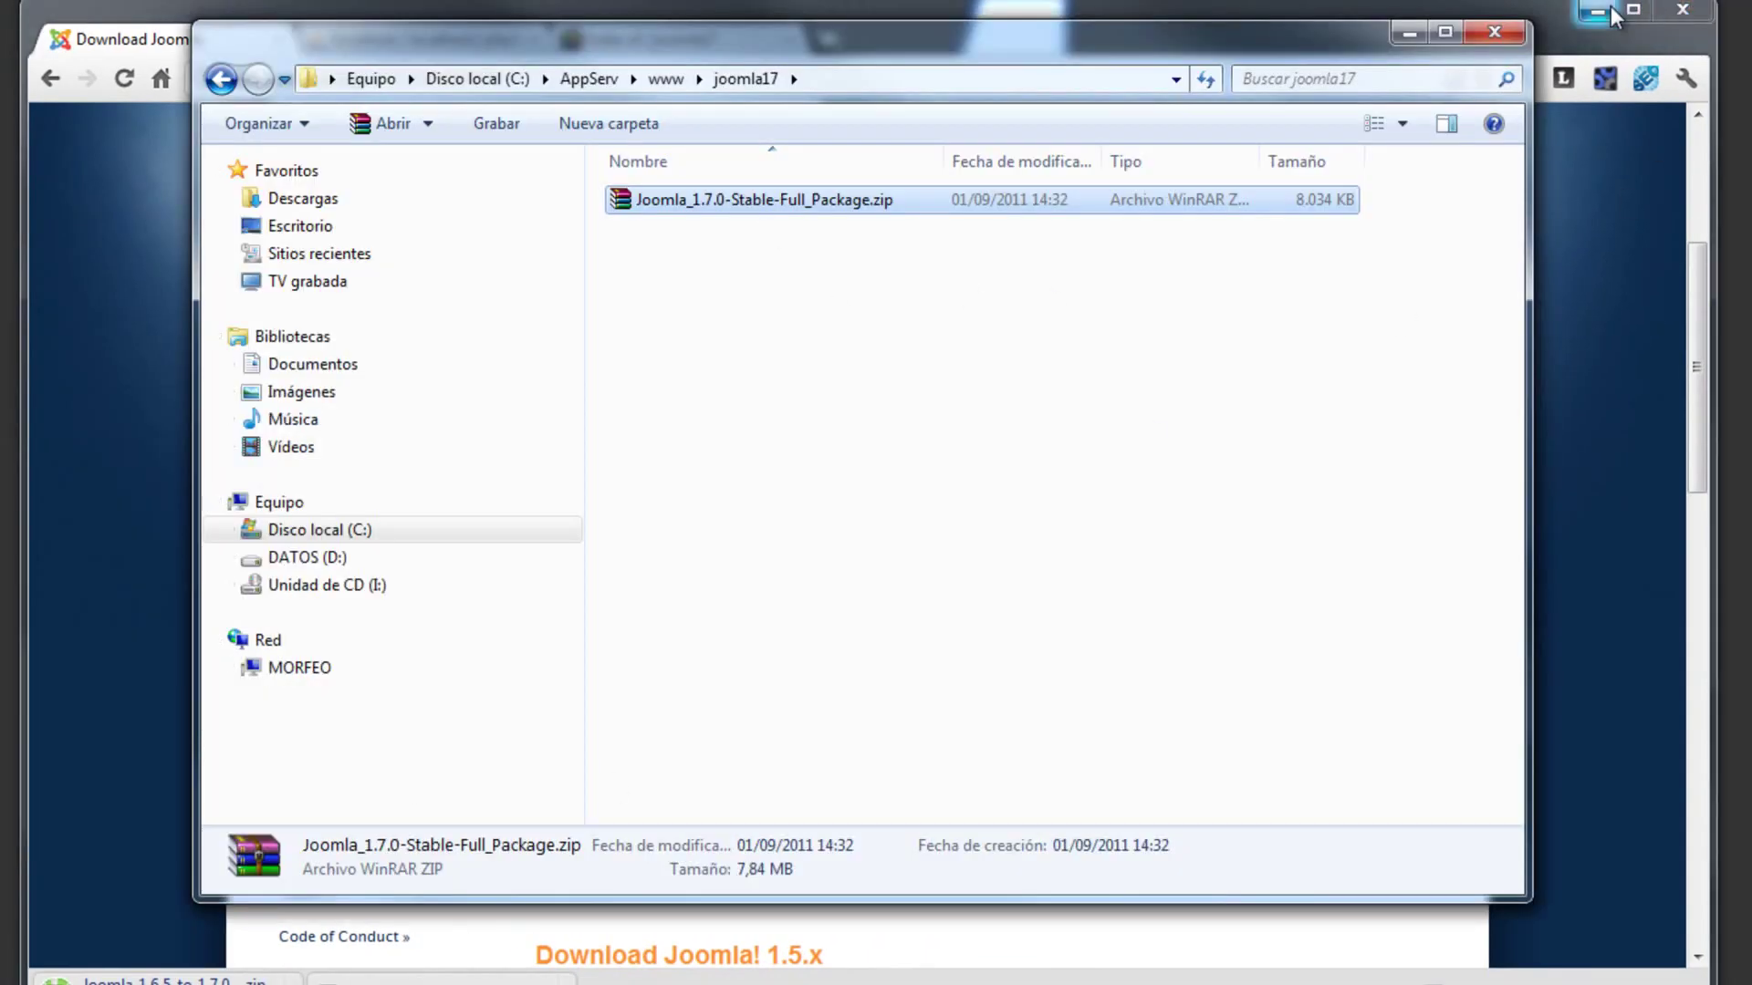
- Extract Joomla_1.7.0-Stable-Full_Package.zip in place inside joomla17 with Extraer aquí
left_click(1596, 11)
left_click(845, 334)
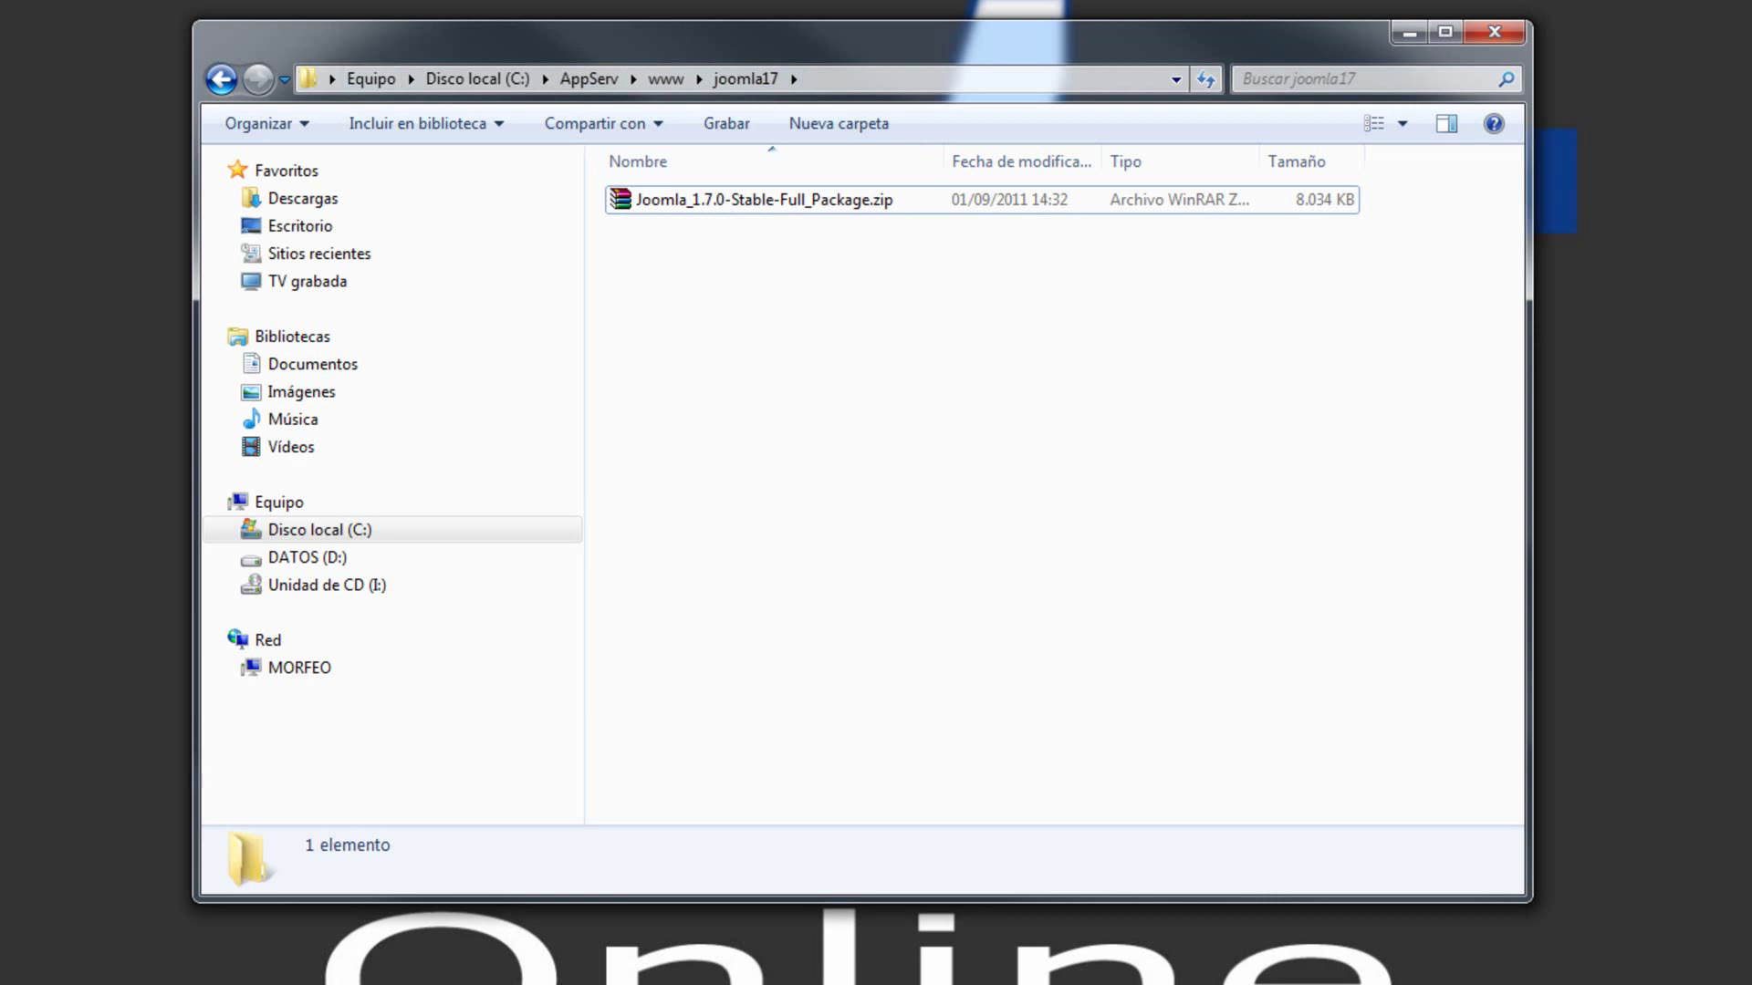
left_click(695, 204)
right_click(695, 206)
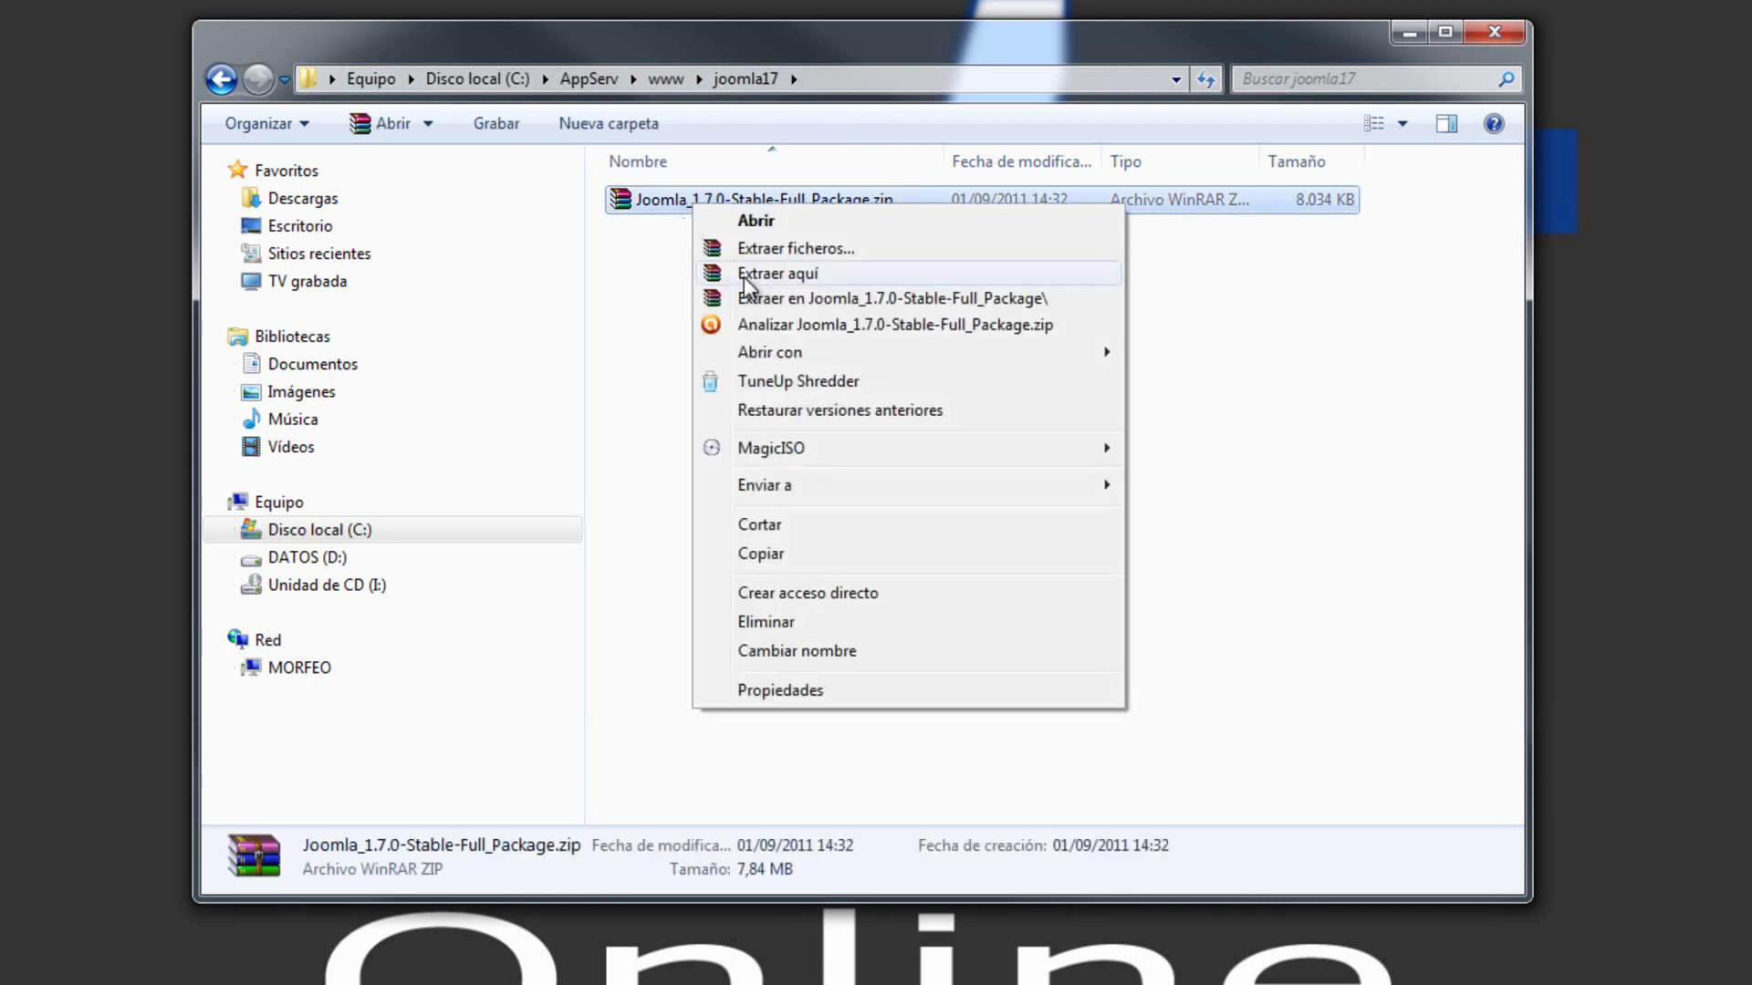
left_click(805, 274)
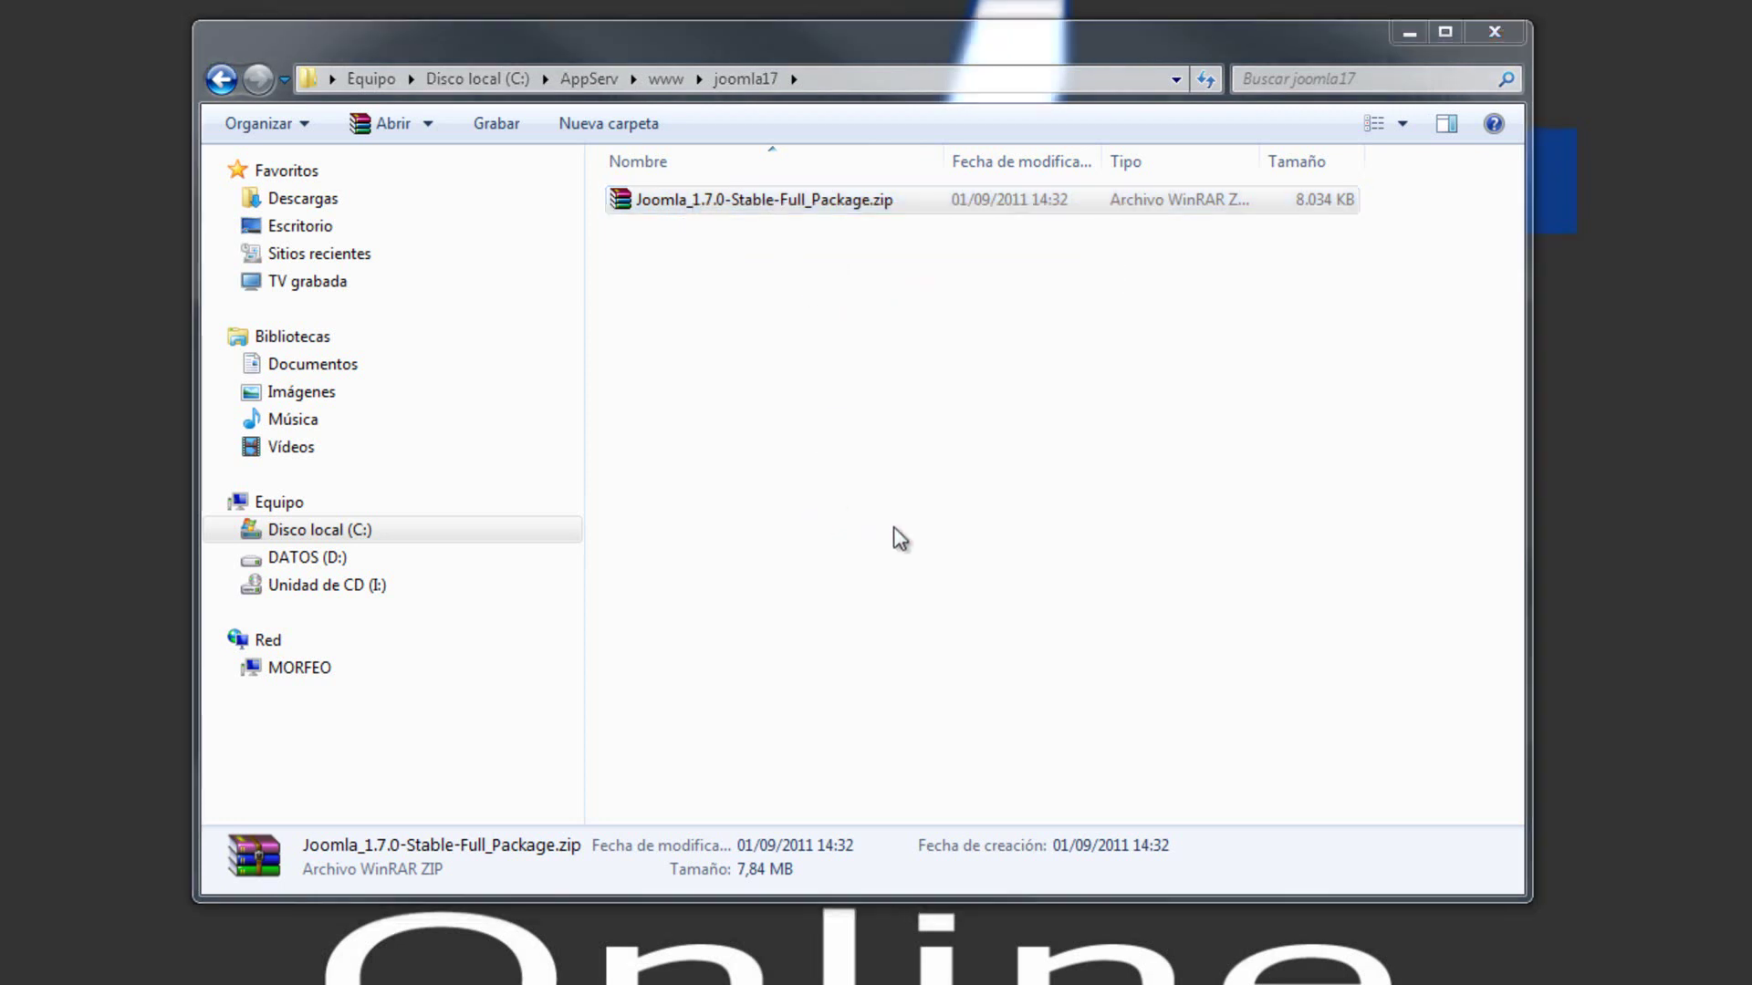
left_click_drag(920, 418, 1059, 418)
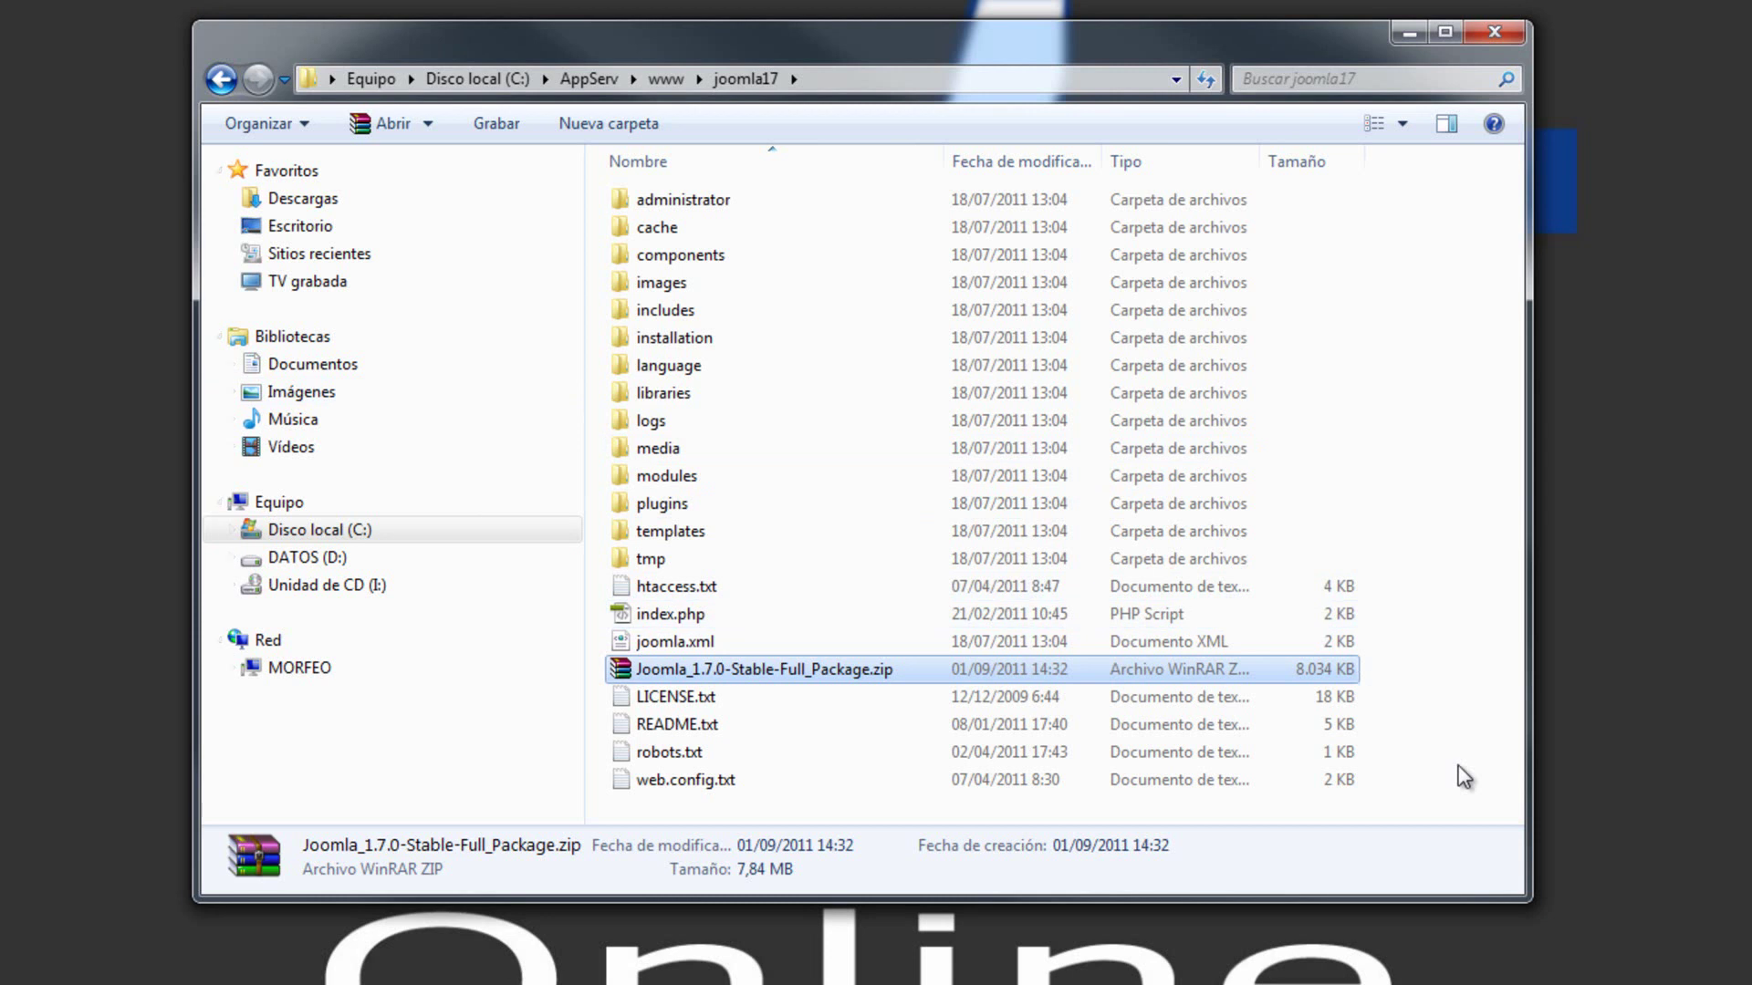
- Delete the zip package to the recycle bin and minimize the folder window
key("Delete")
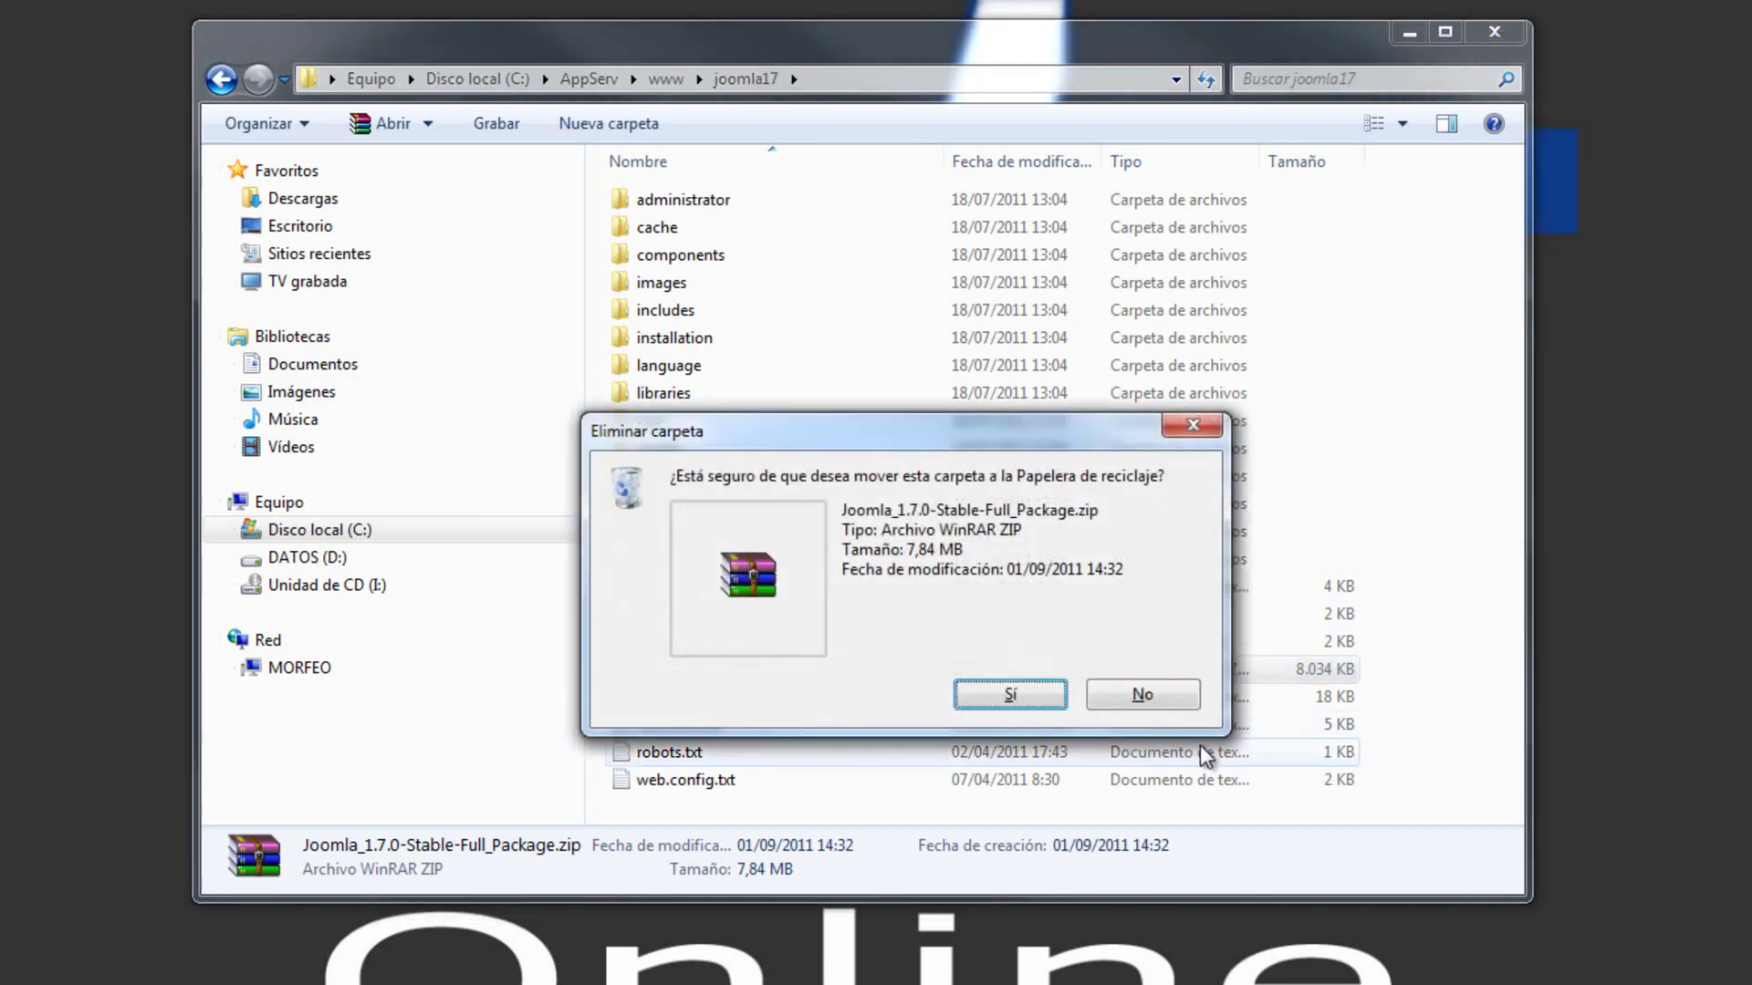
left_click(1124, 692)
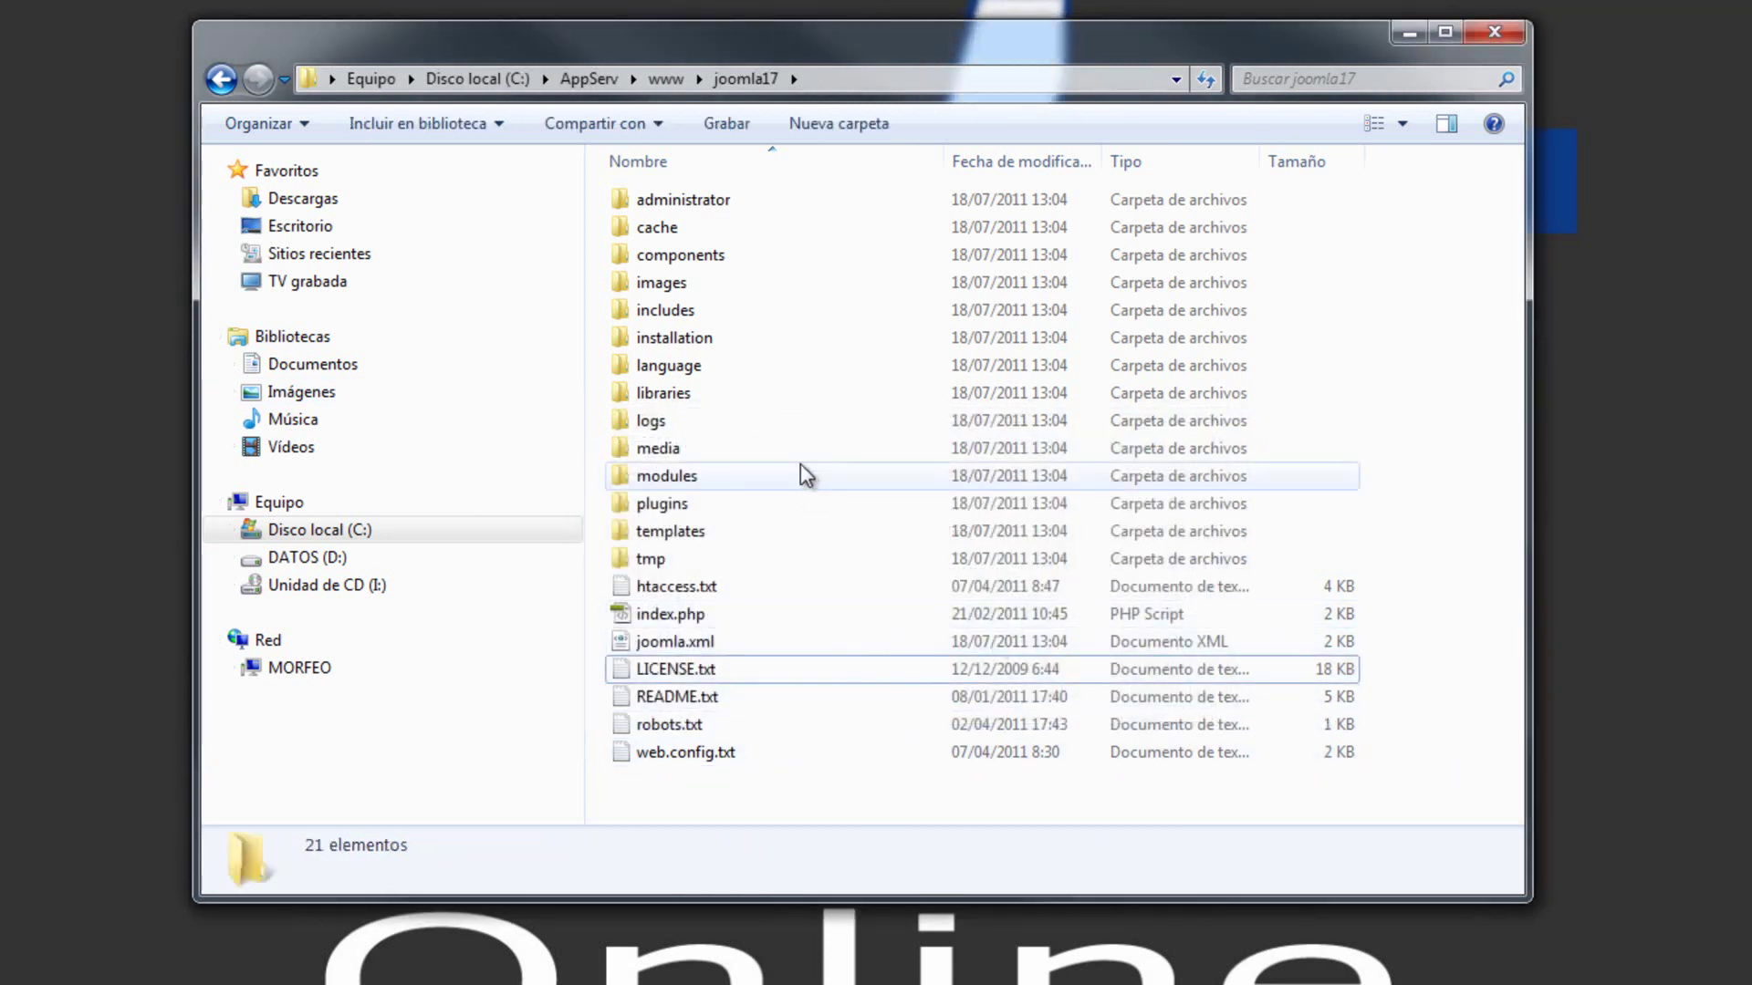
left_click(714, 202)
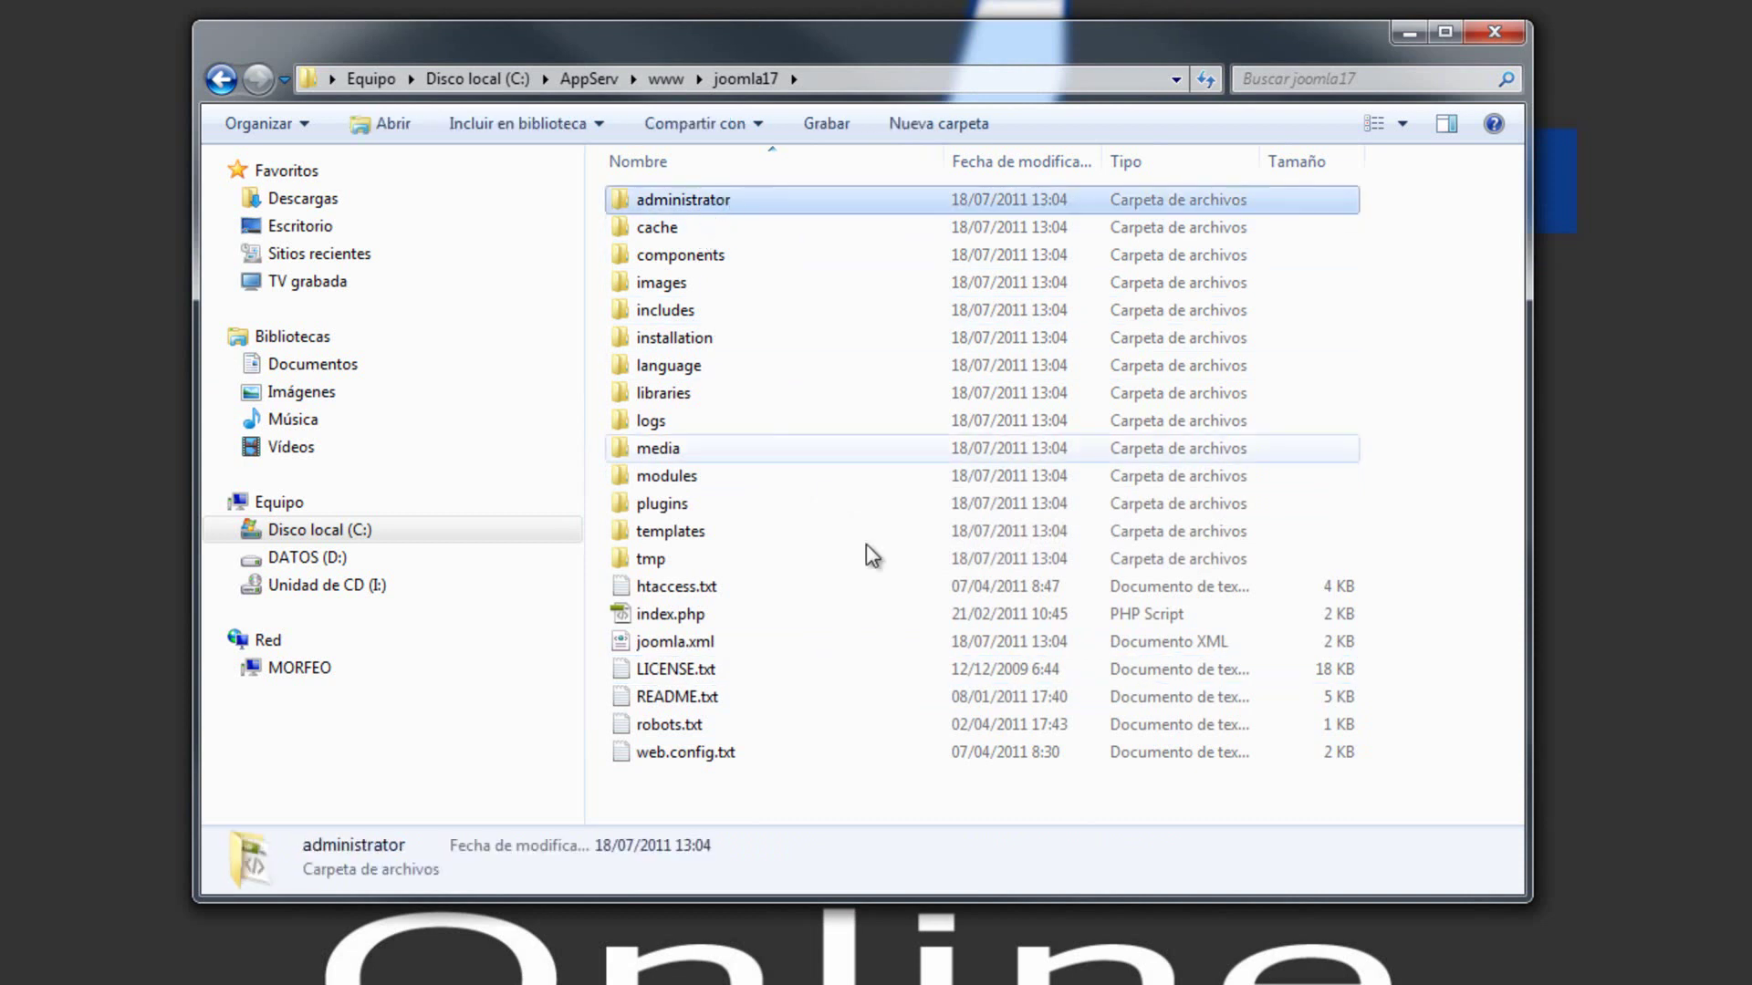
left_click(1464, 307)
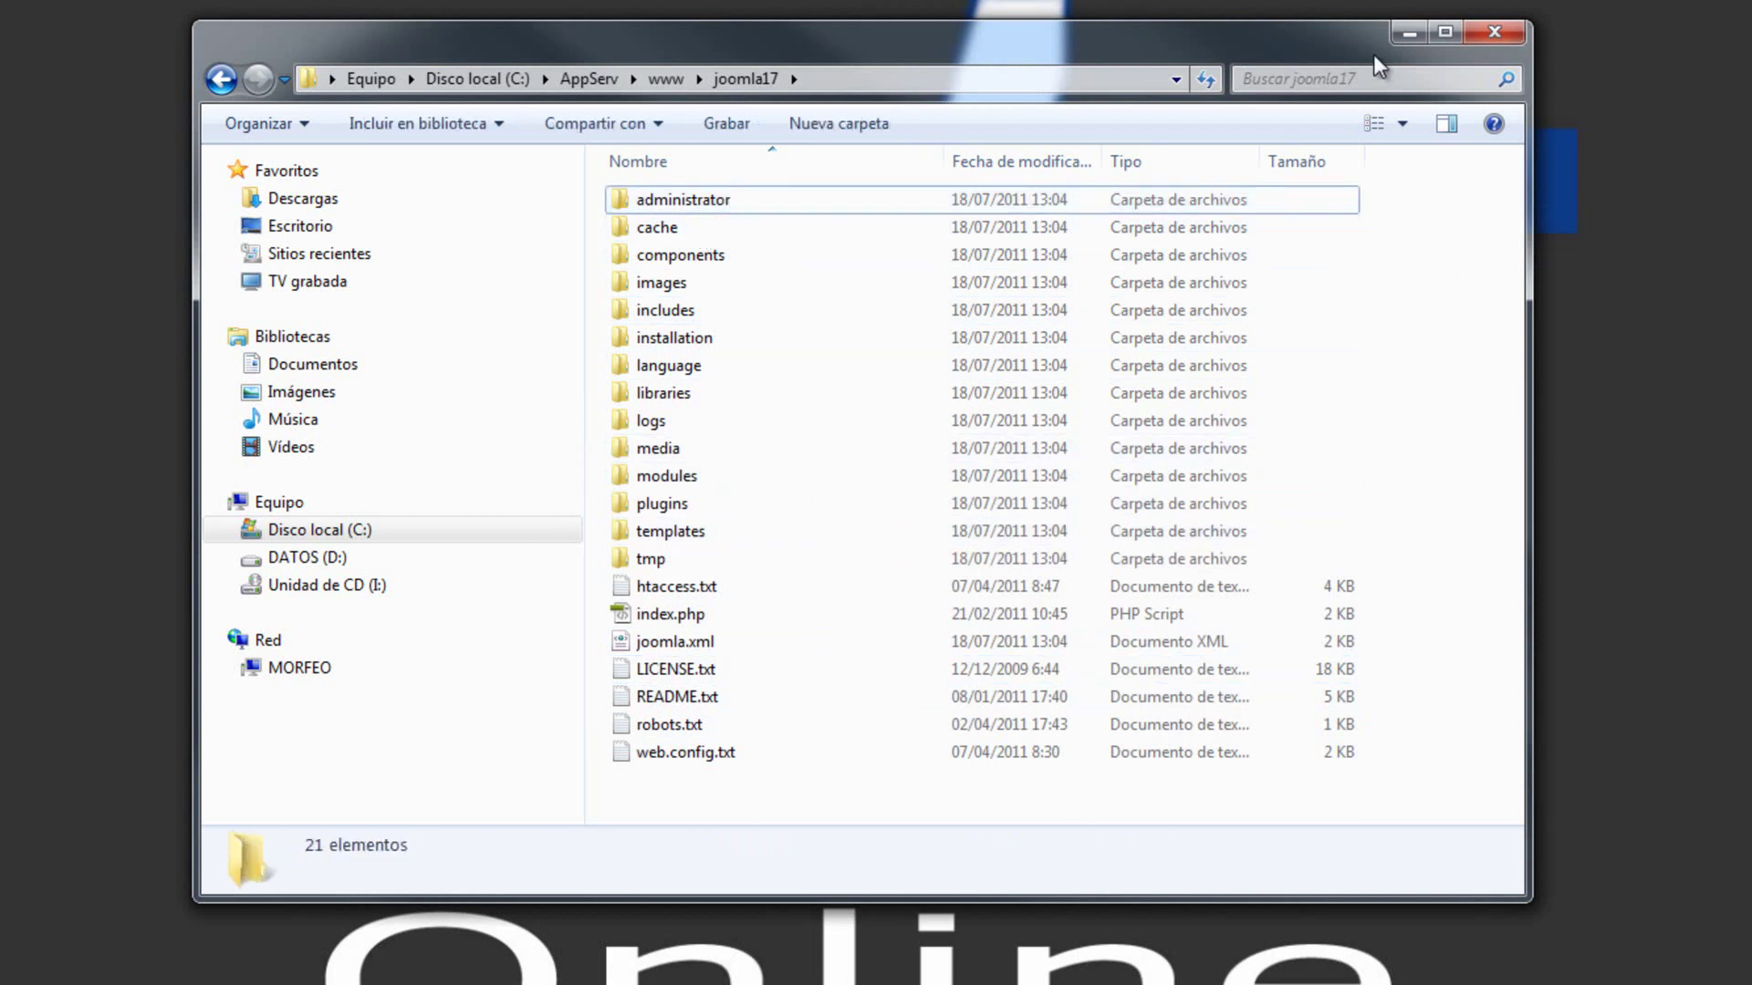
left_click(1408, 32)
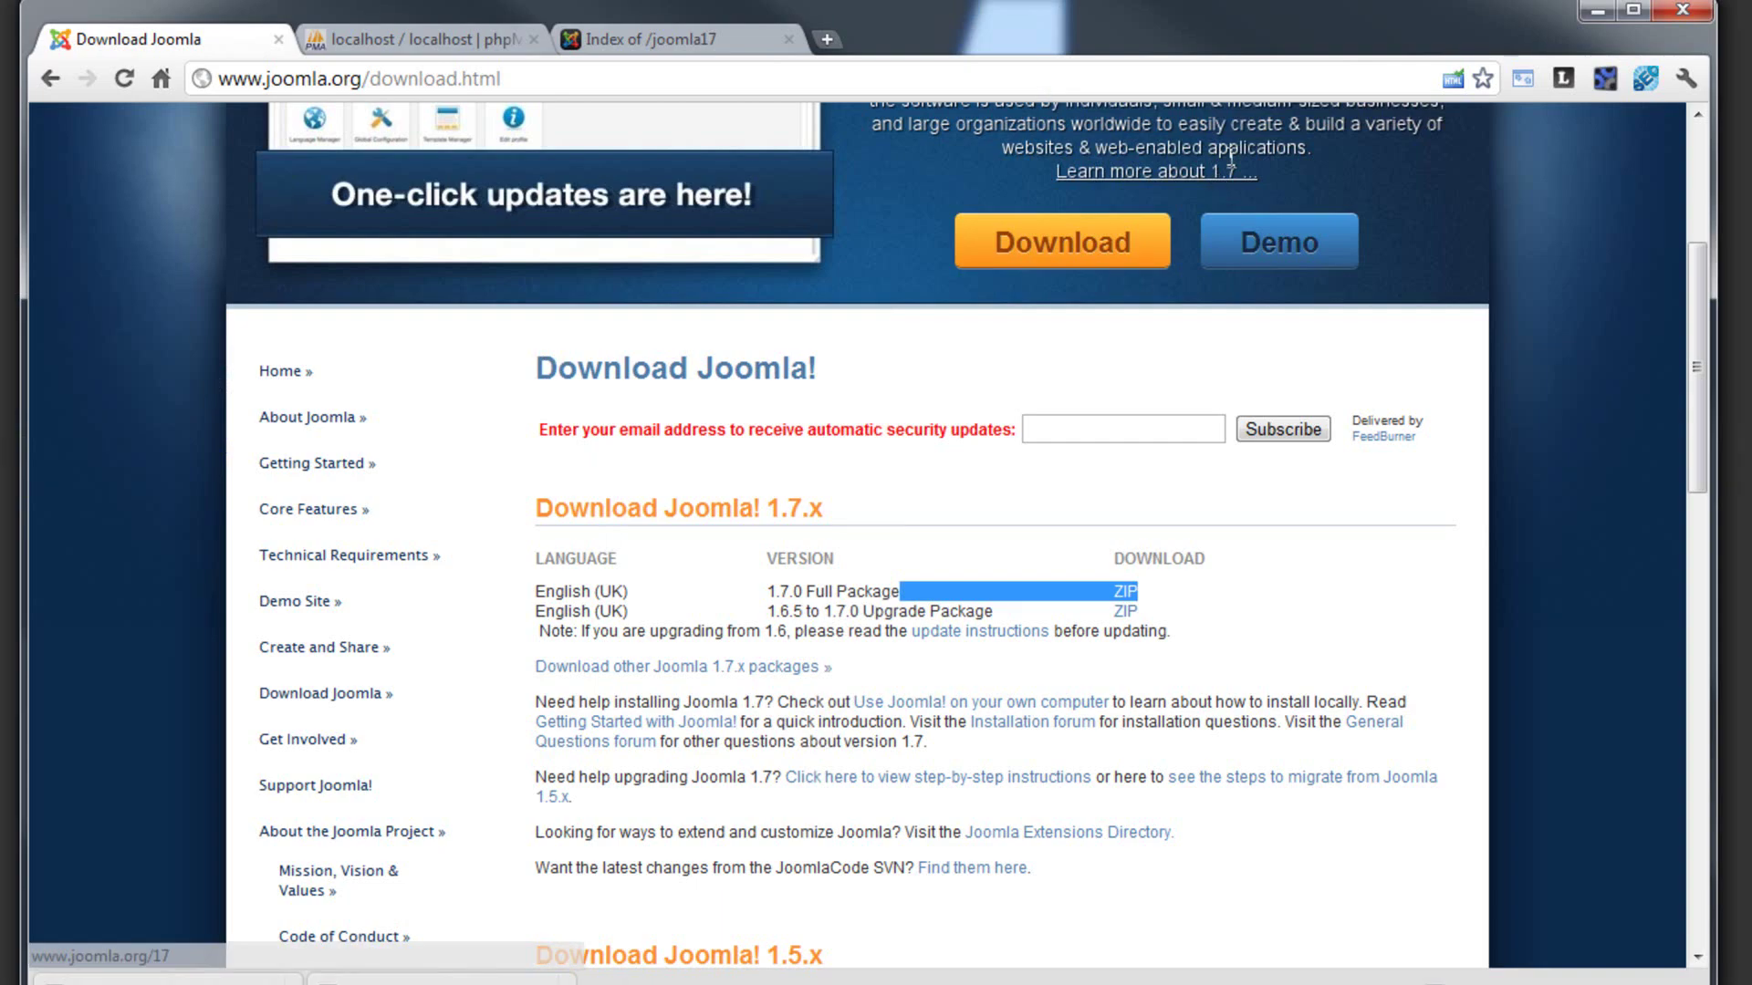
- Reload phpMyAdmin and create an empty database named joomla_17
left_click(454, 46)
left_click(493, 81)
key("Return")
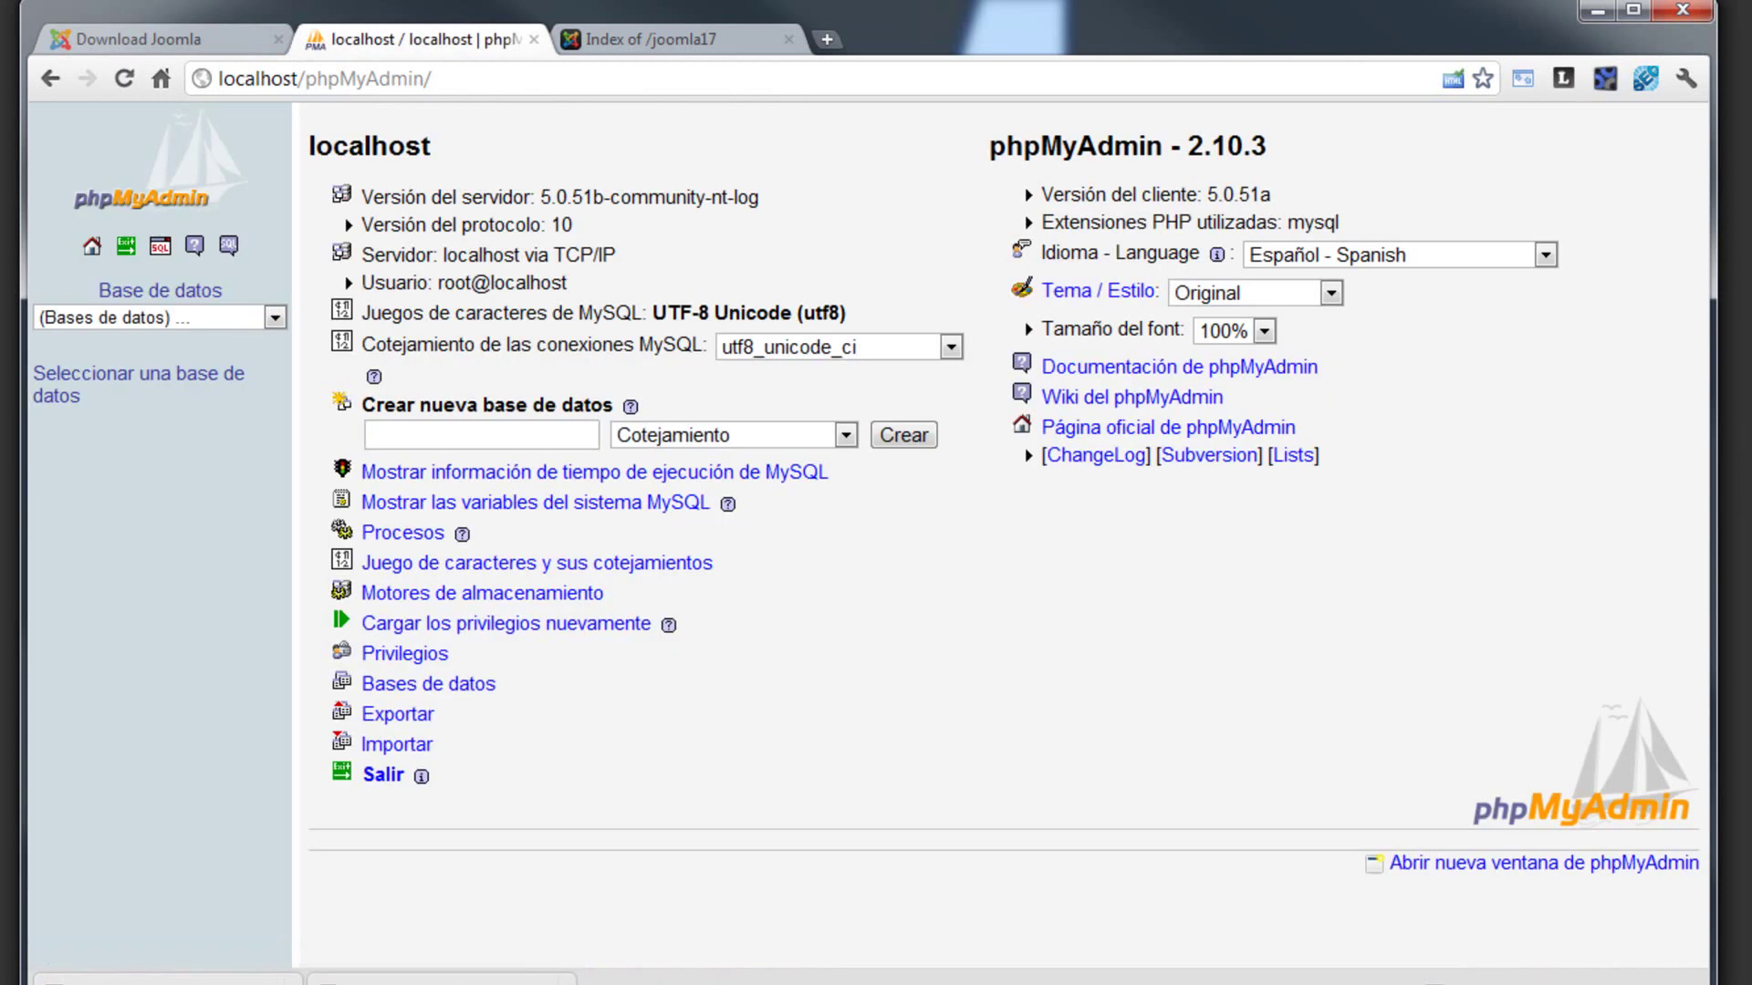
left_click(510, 435)
type("joomla")
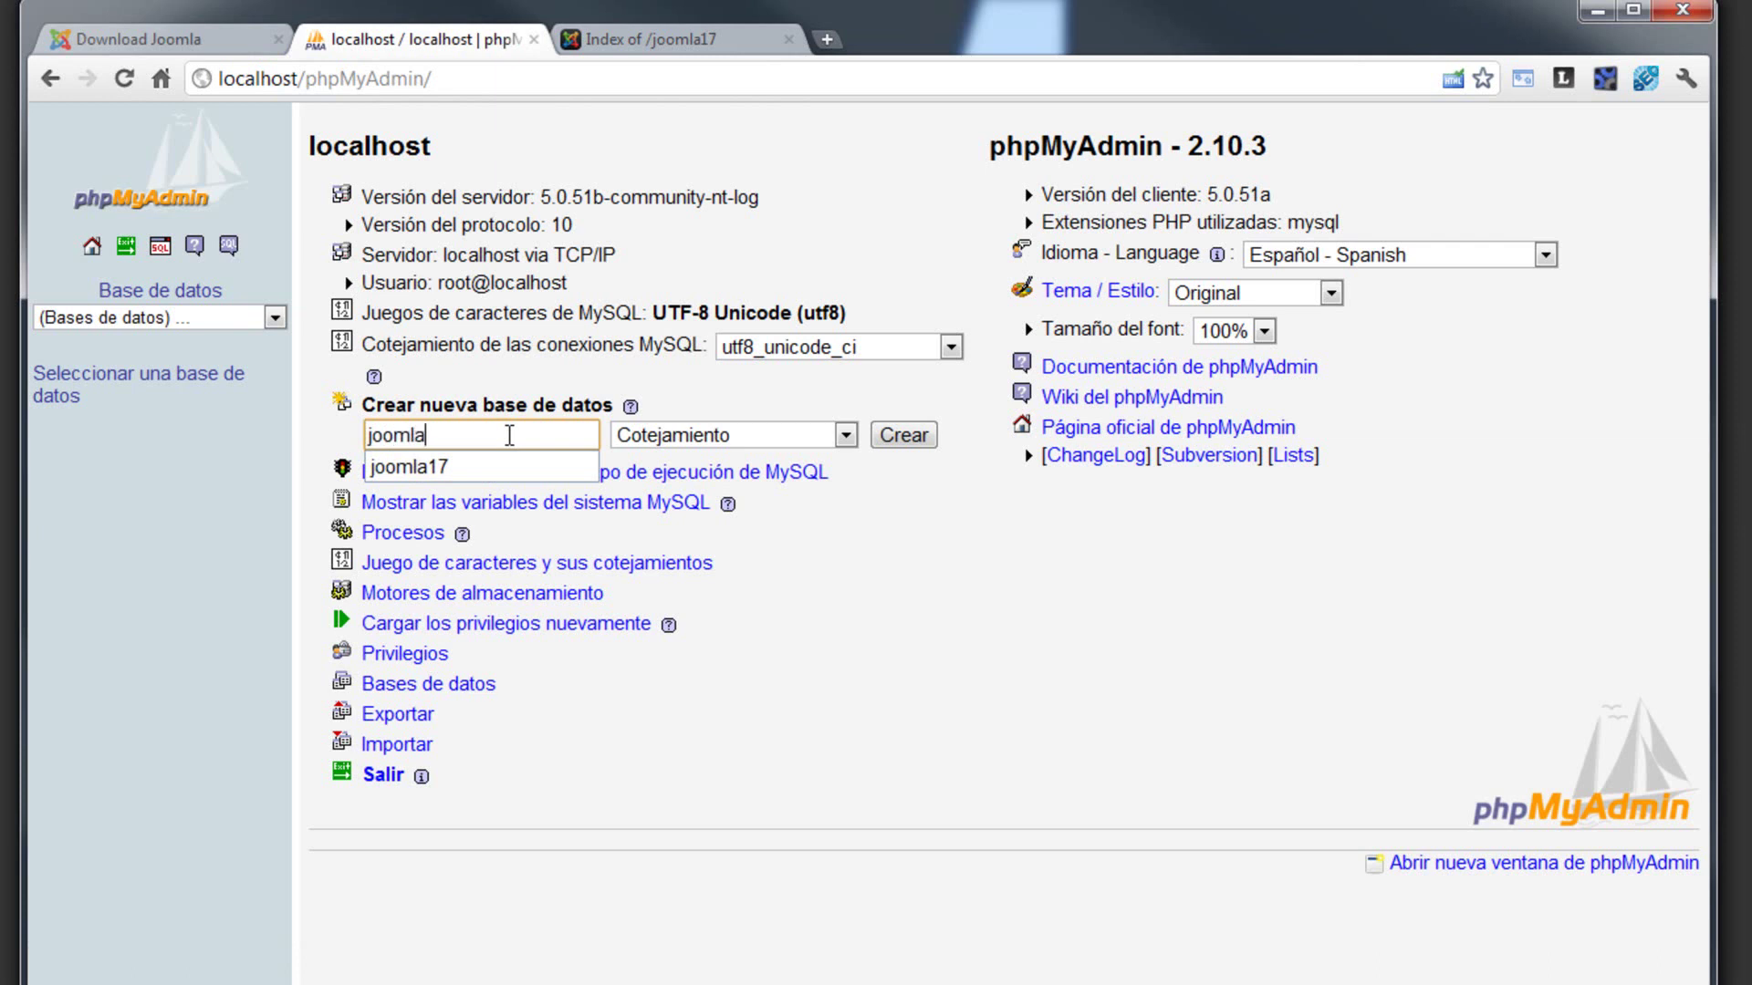
type("_17")
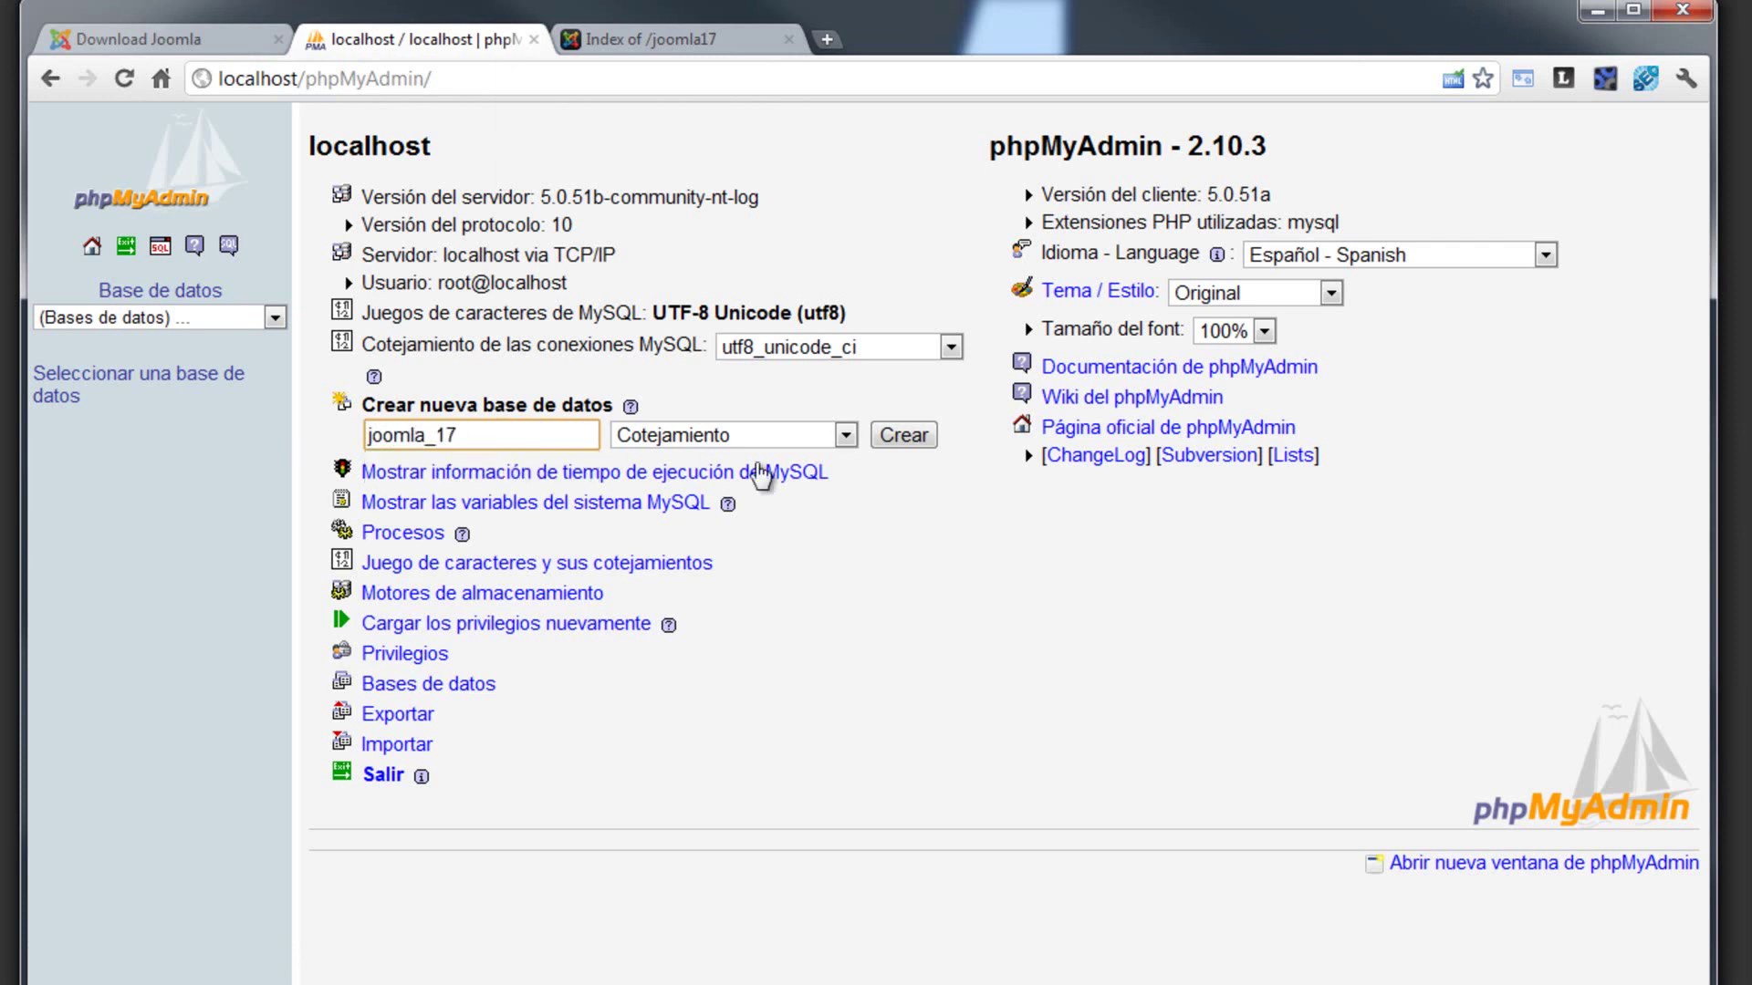
left_click(917, 441)
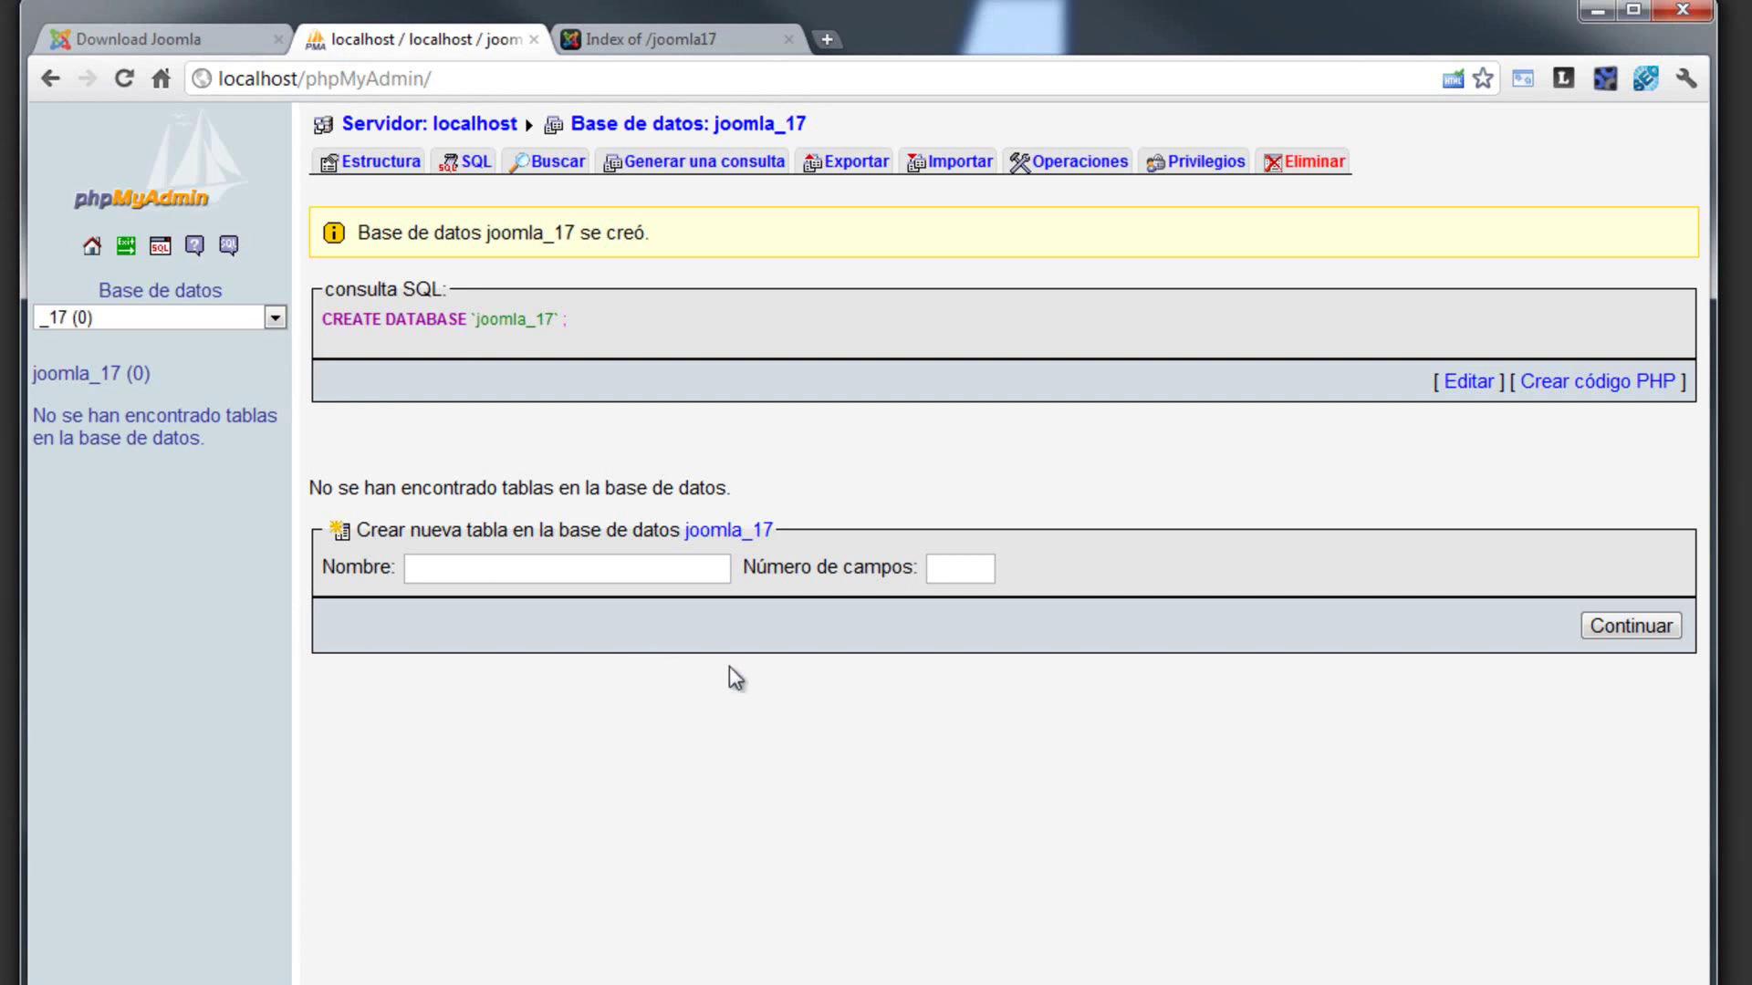
left_click(687, 42)
- Load localhost/joomla17 to start the installer and choose Spanish as the language
left_click(385, 82)
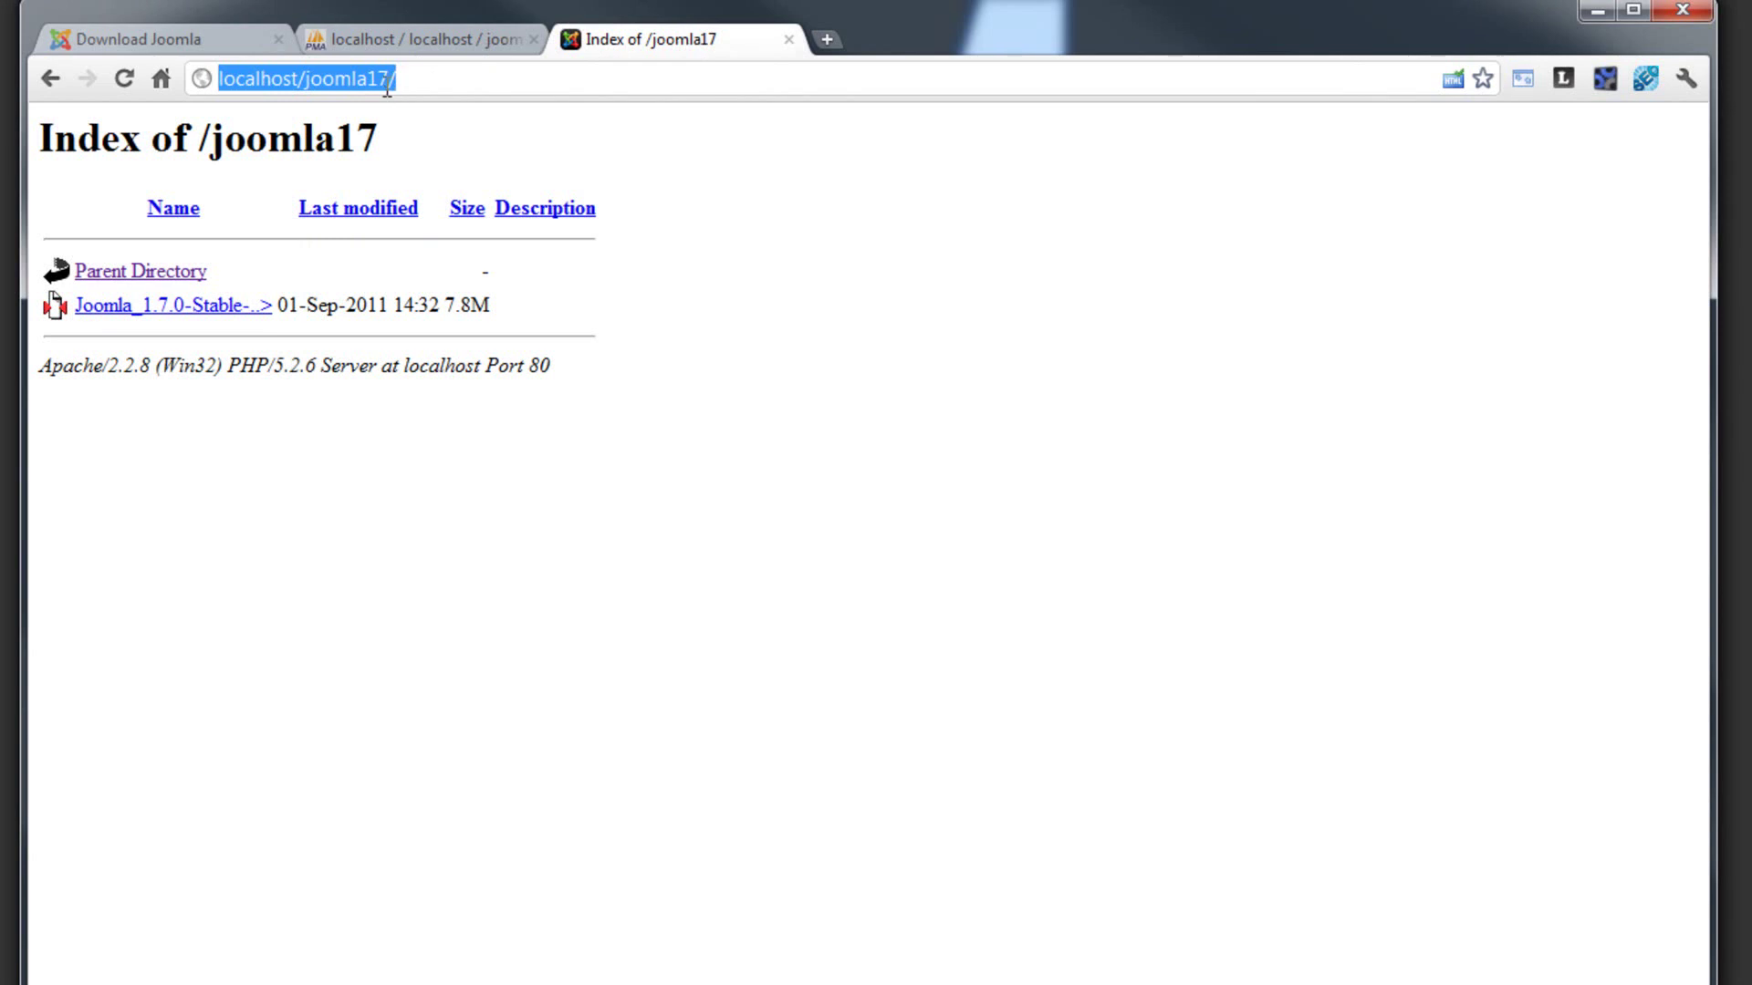
left_click(432, 78)
key("Return")
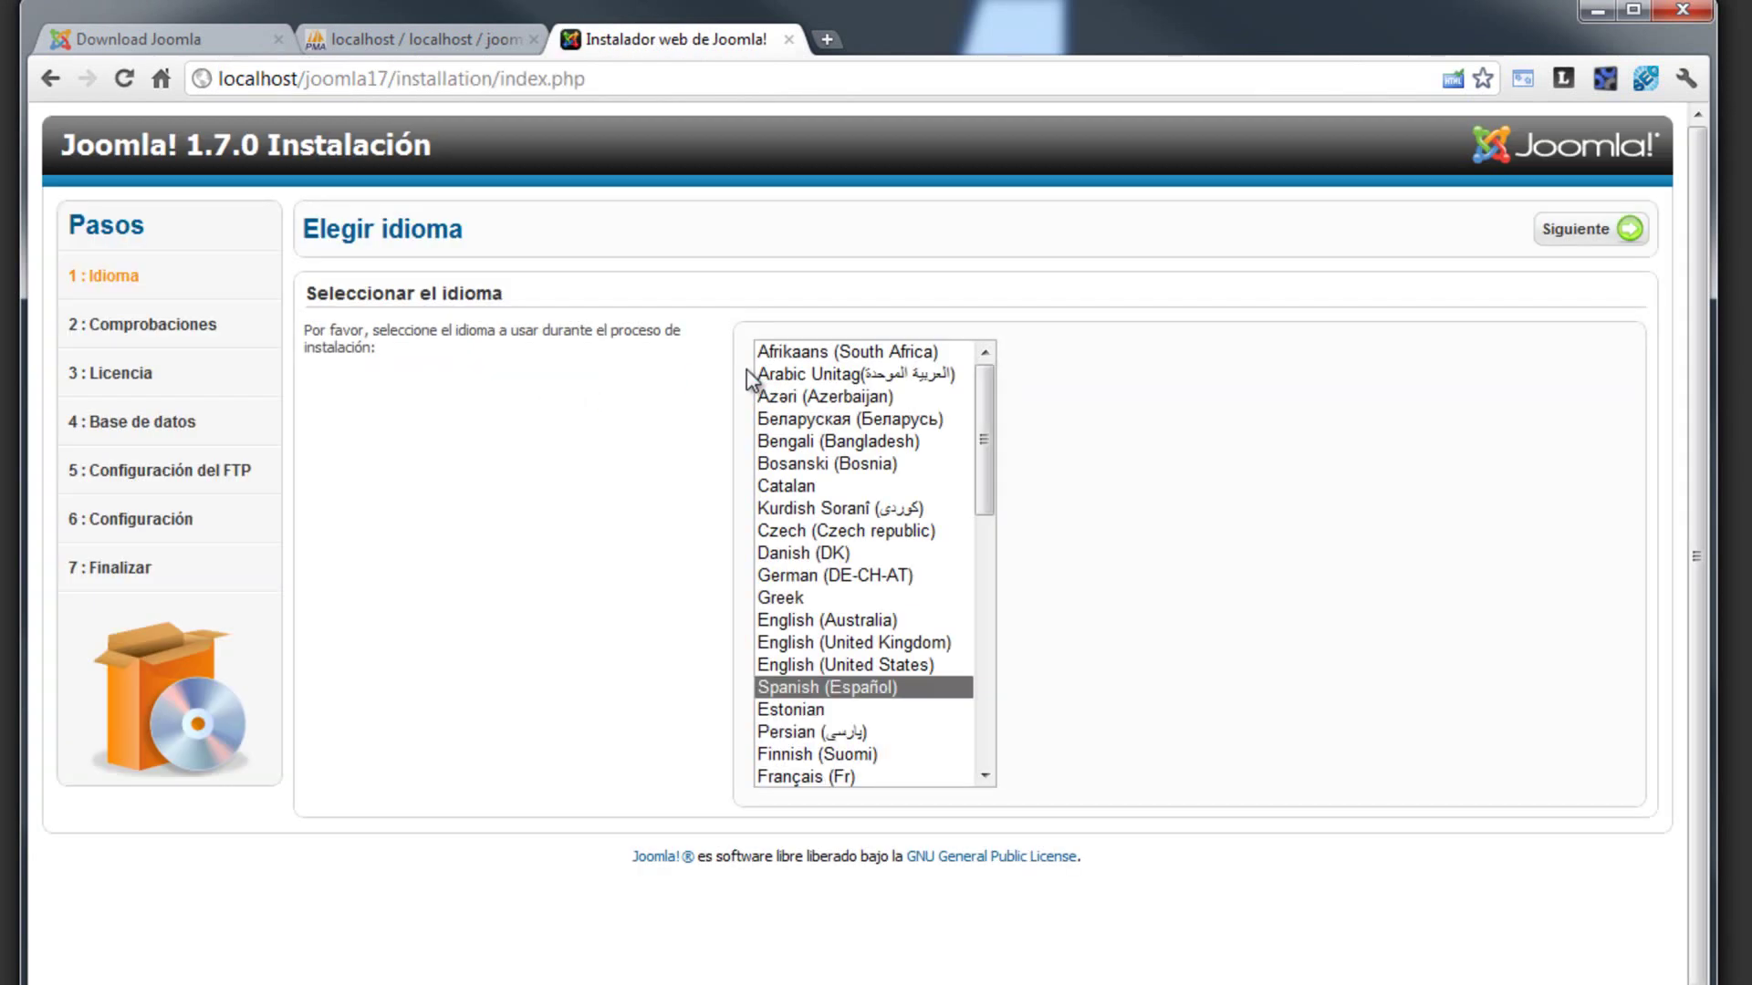
left_click(807, 687)
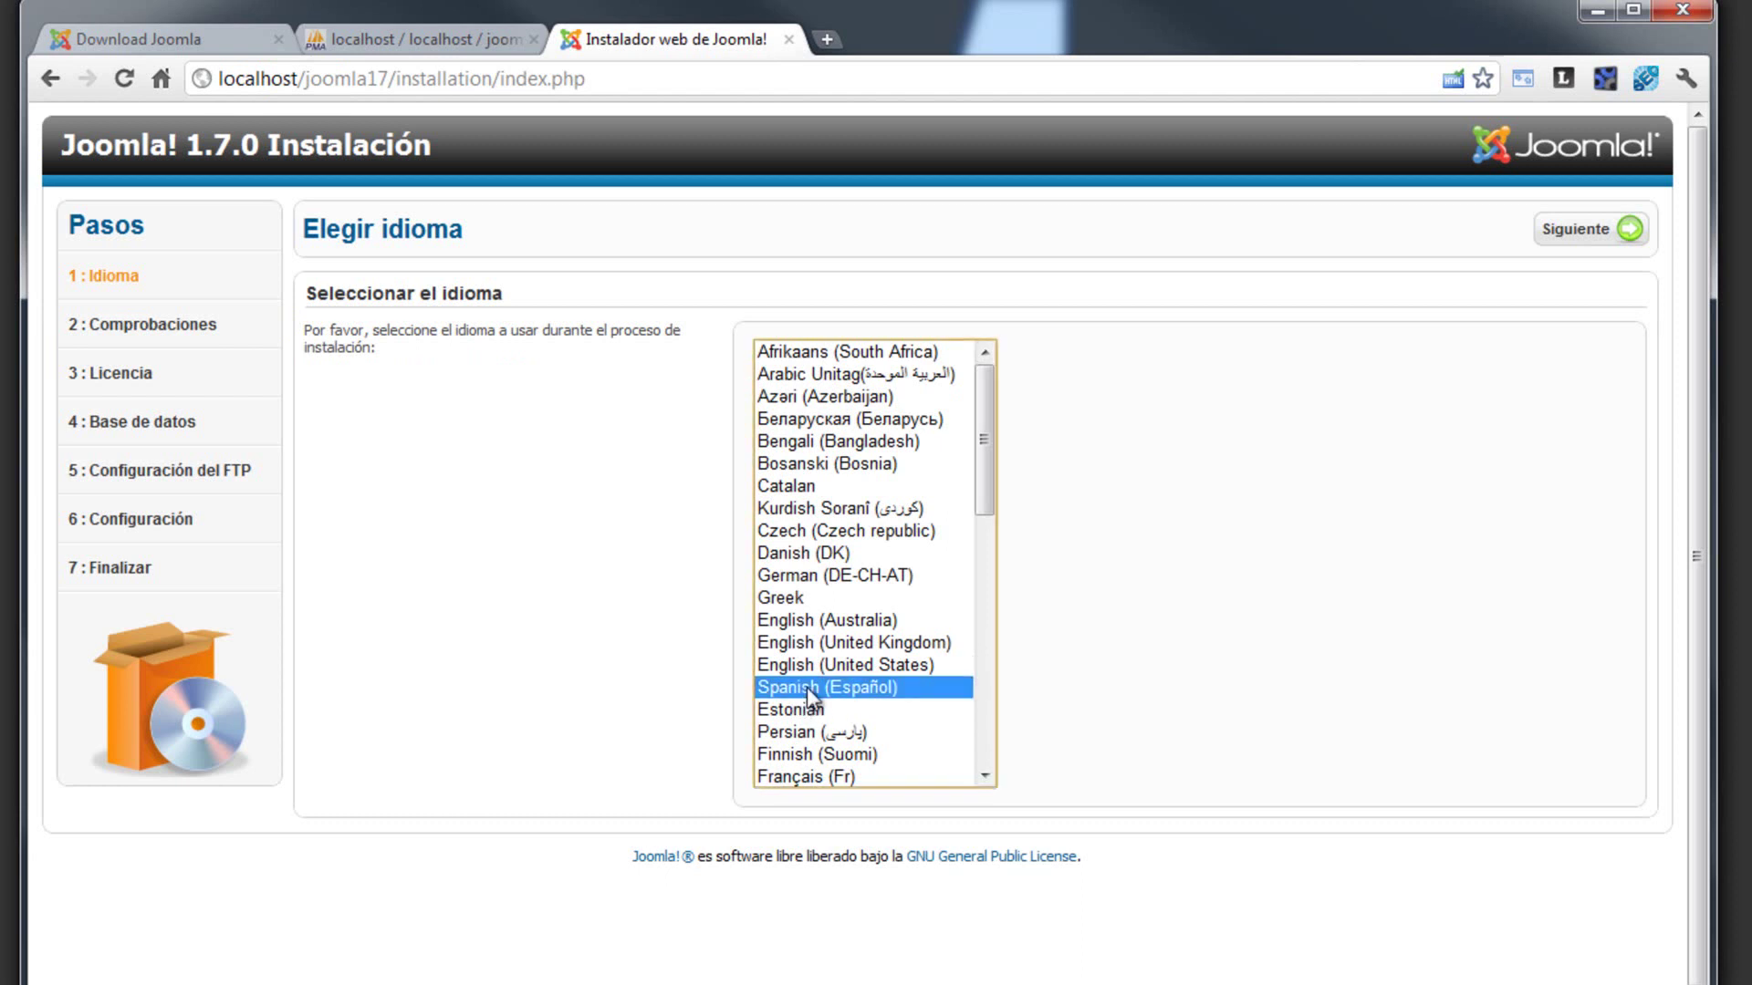
left_click(1570, 236)
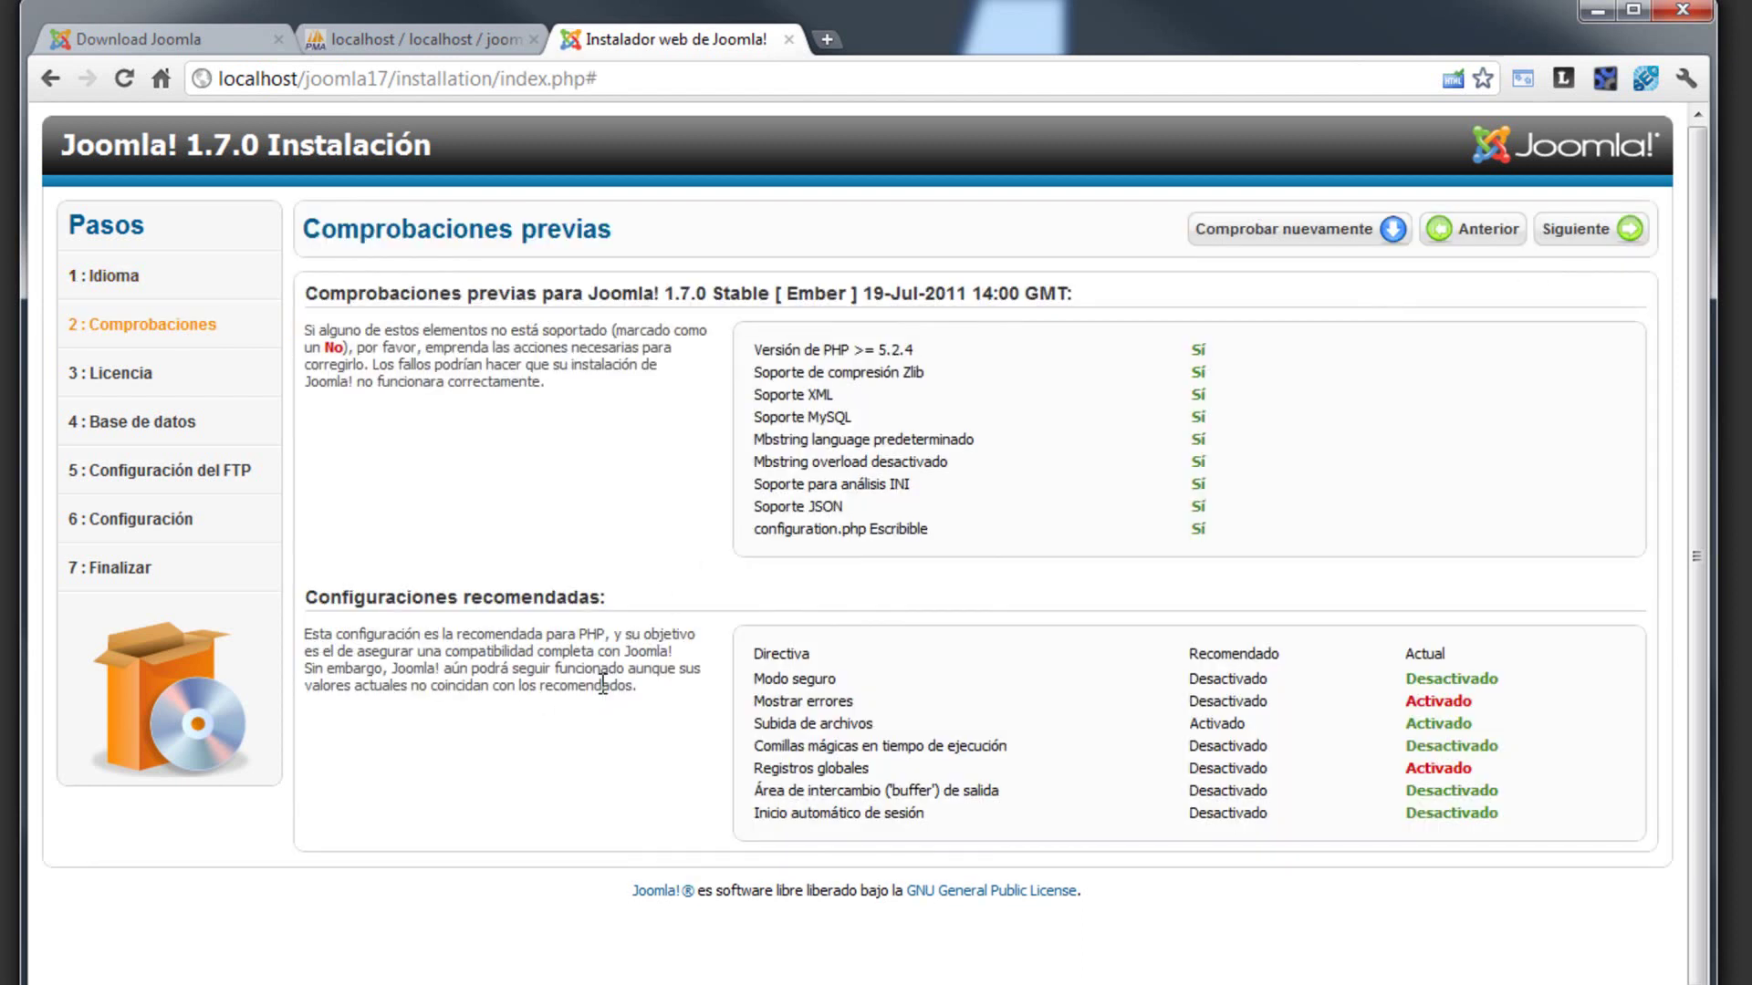
- Review the pre-installation checks and recommended PHP settings such as Mostrar errores and Registros globales
left_click_drag(787, 350, 1226, 540)
left_click(1135, 488)
mouse_move(765, 701)
left_mouse_down()
mouse_move(1501, 703)
mouse_move(746, 702)
mouse_move(760, 702)
left_mouse_up()
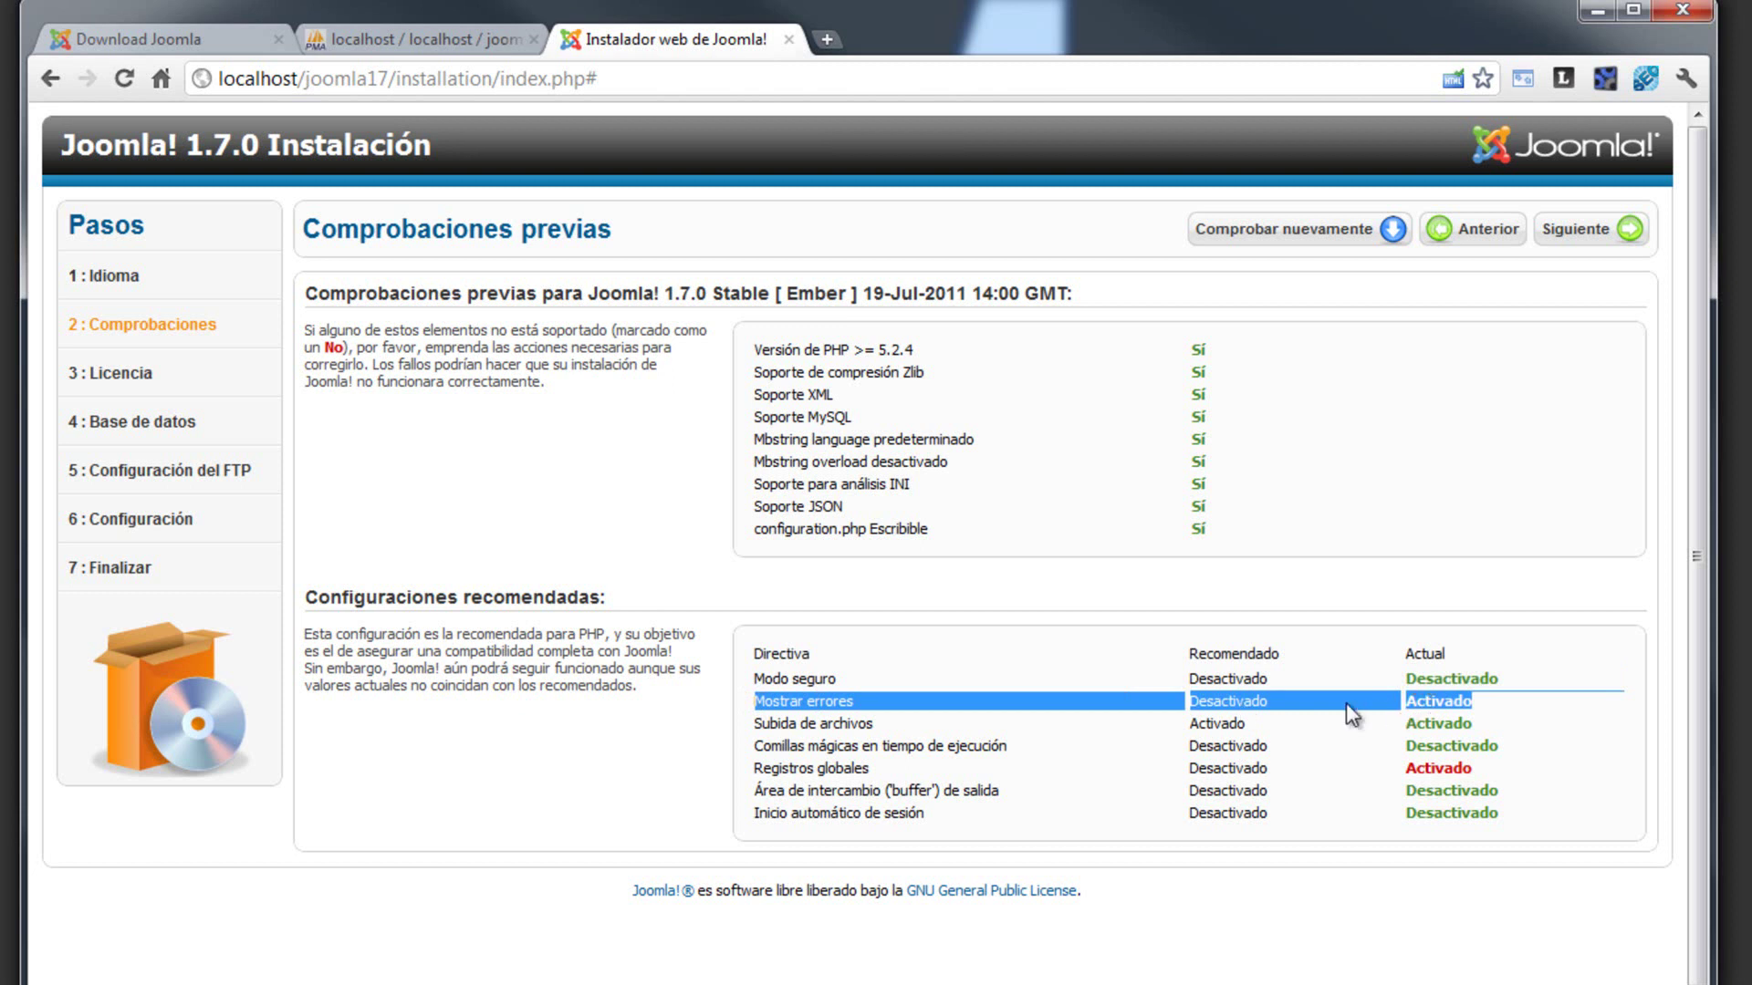
left_click(1241, 707)
left_click_drag(793, 776, 1508, 771)
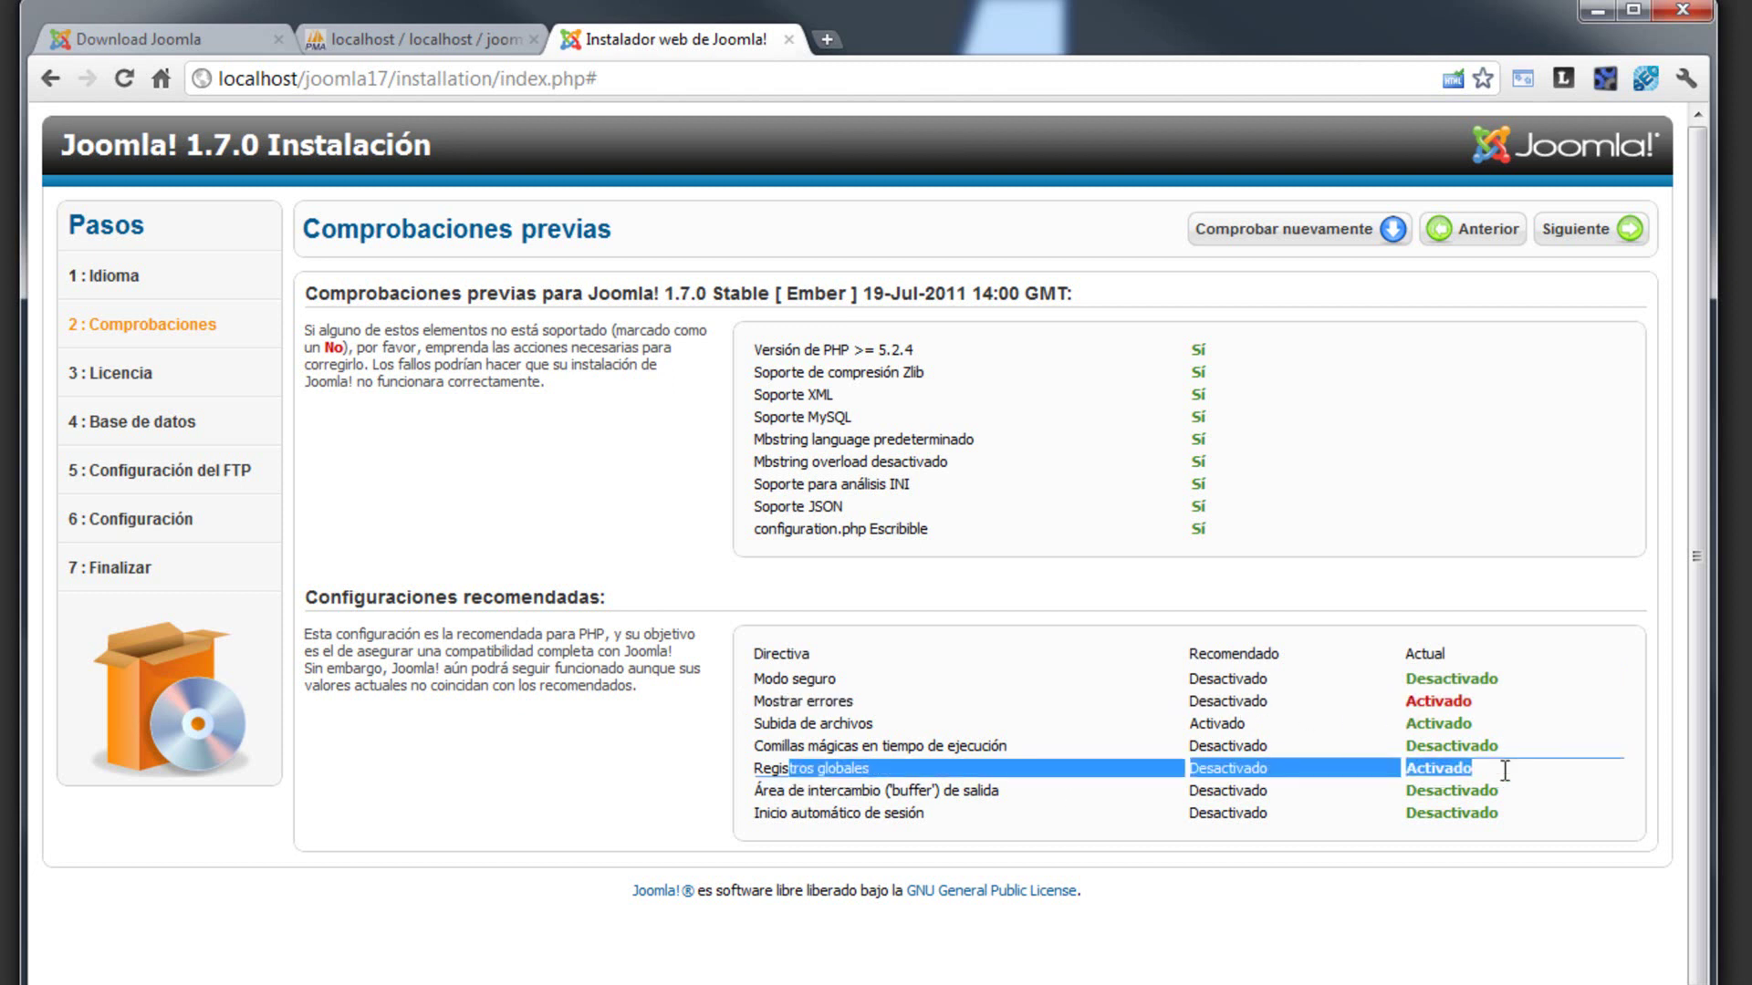
left_click(1417, 773)
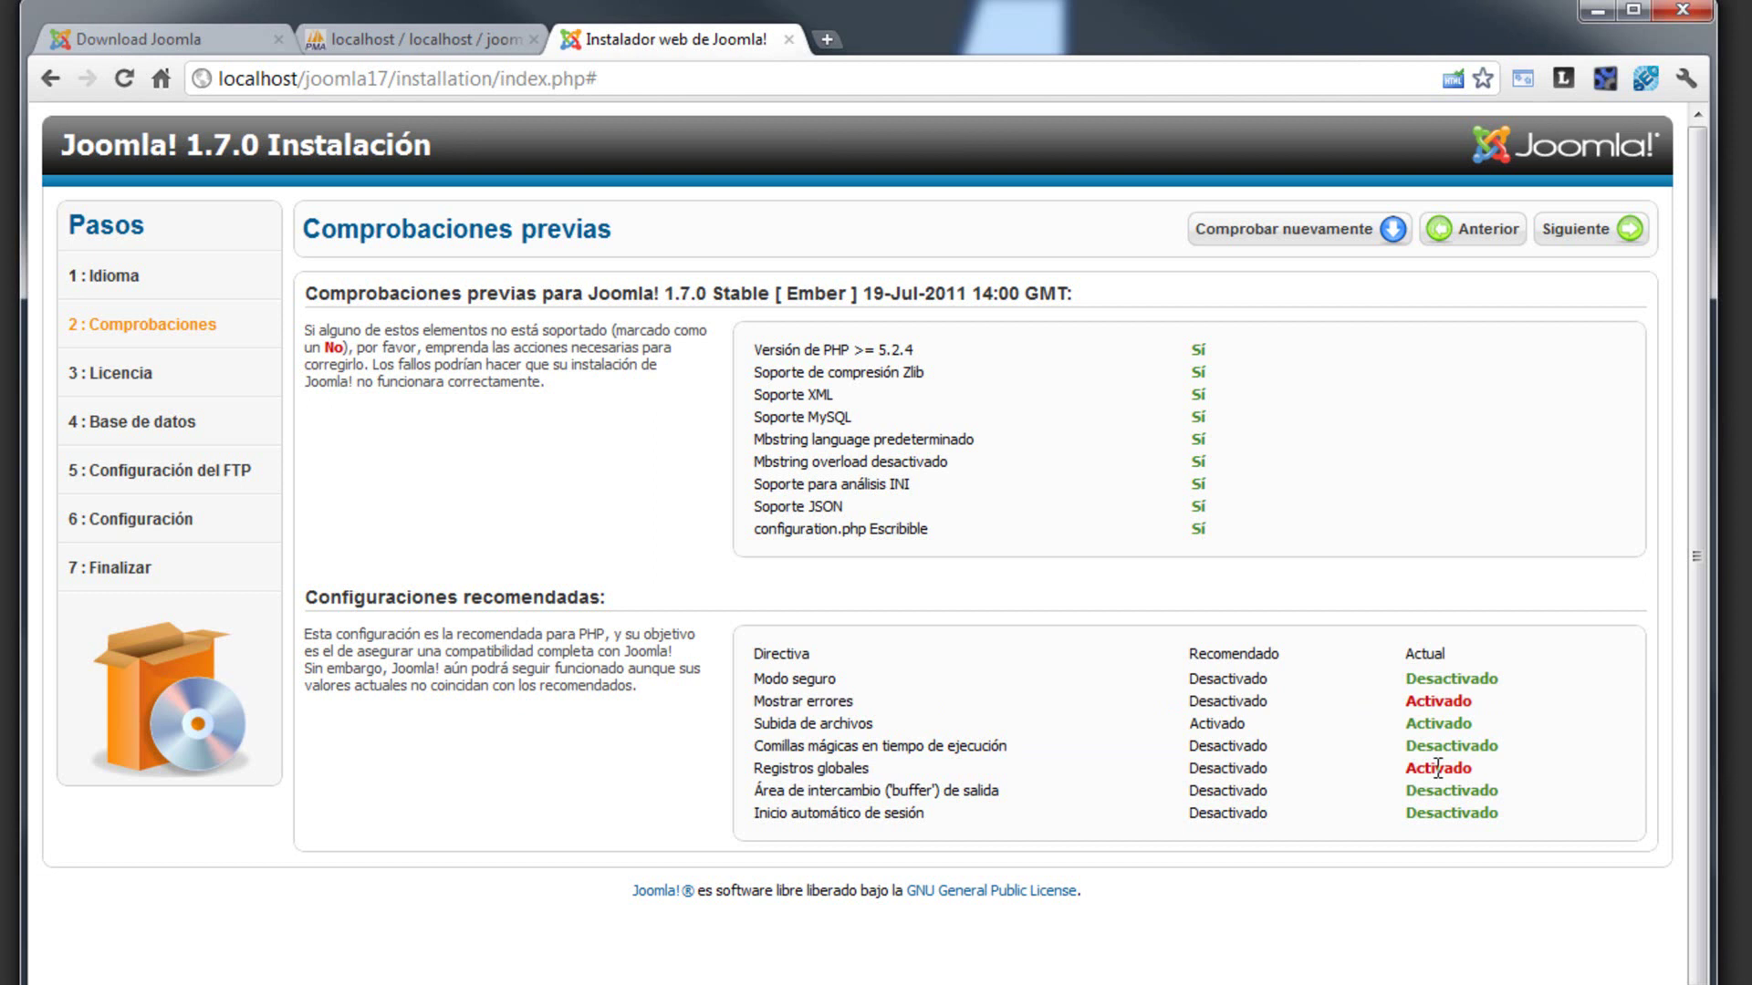
left_click_drag(1195, 350, 1277, 564)
left_click_drag(1413, 679, 1509, 821)
left_click(1507, 824)
- Continue past the pre-checks and the GPL license to the database configuration form
left_click(1607, 239)
left_click_drag(1634, 429, 1635, 963)
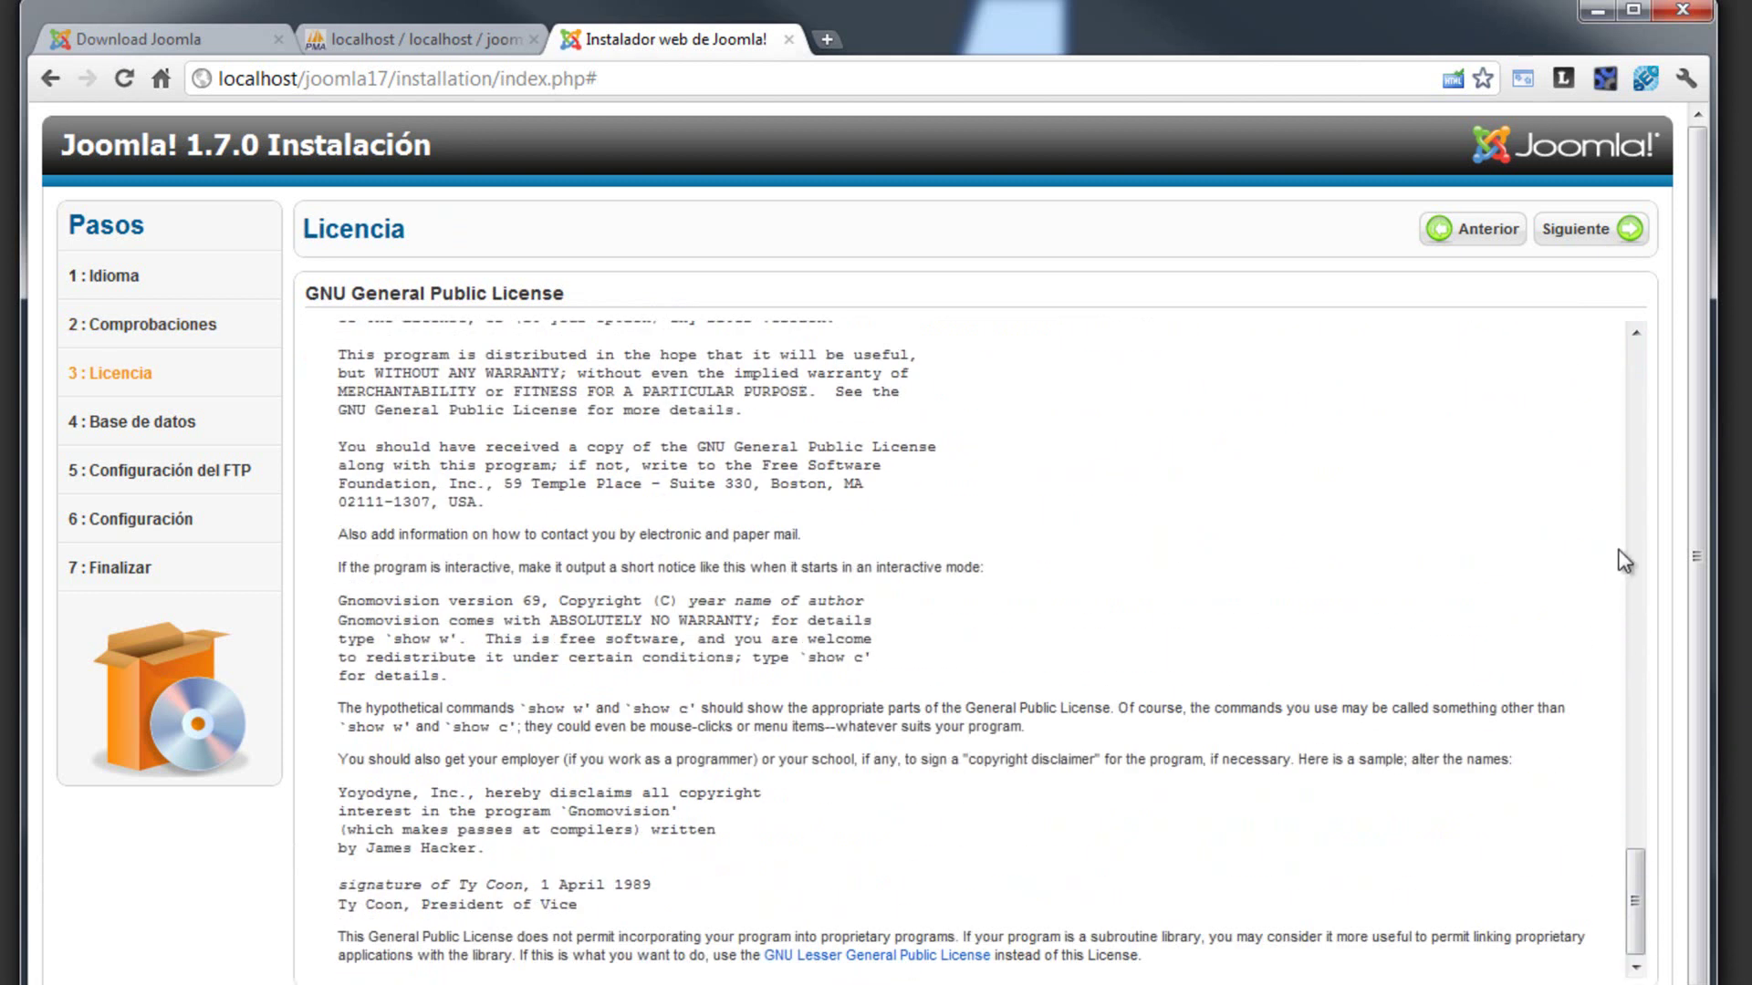
left_click(1589, 239)
left_click(814, 411)
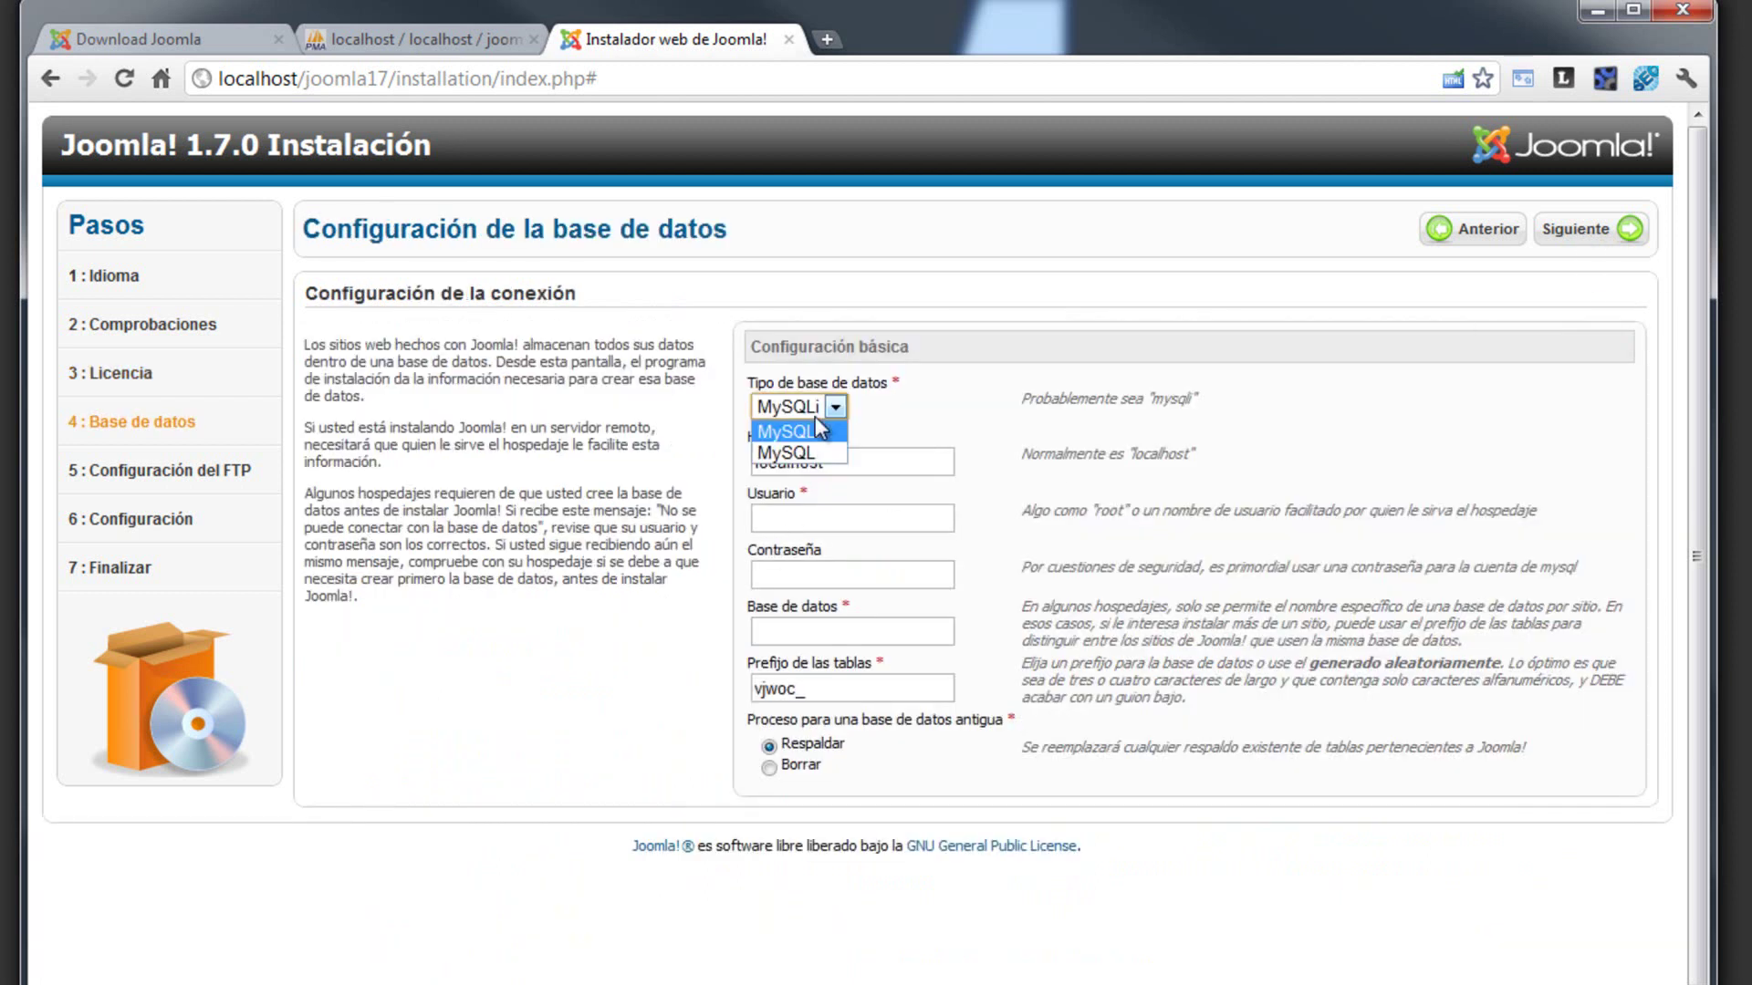
- Fill in MySQL, host localhost, user root, the database password and database joomla_17
left_click(832, 453)
left_click_drag(845, 463, 709, 464)
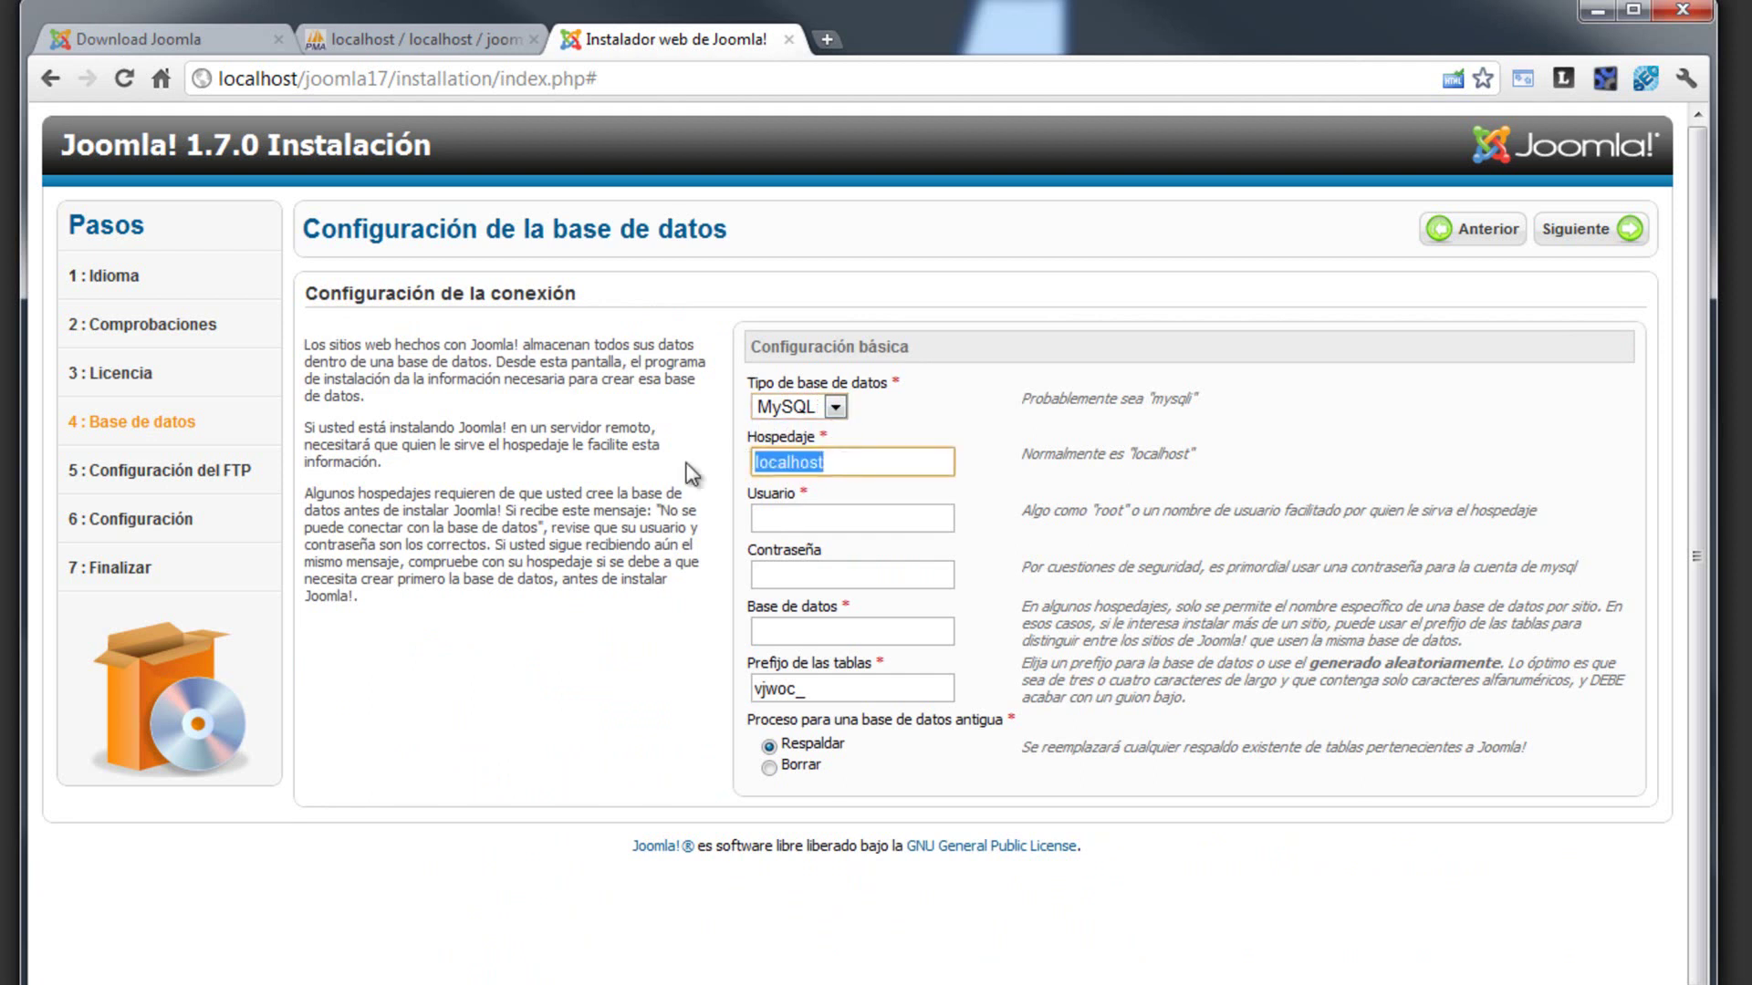
left_click(830, 468)
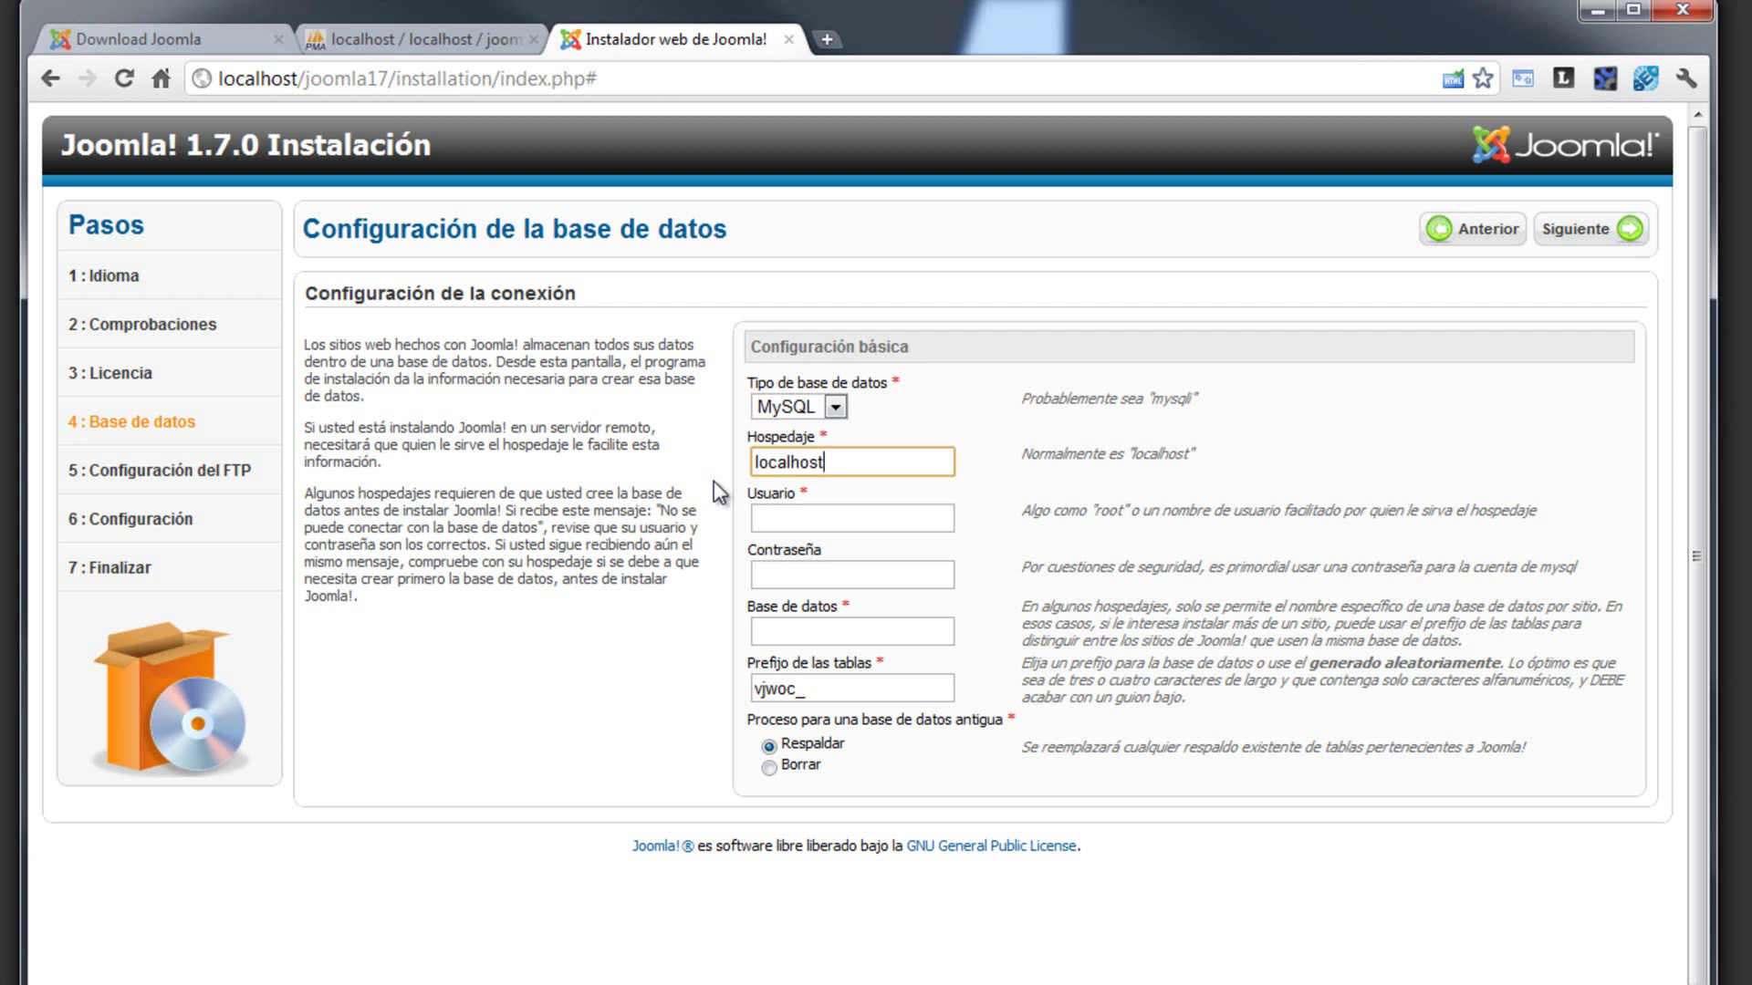
type("192")
key("BackSpace")
key("BackSpace")
key("BackSpace")
key("Tab")
type("root")
key("Tab")
type("123456")
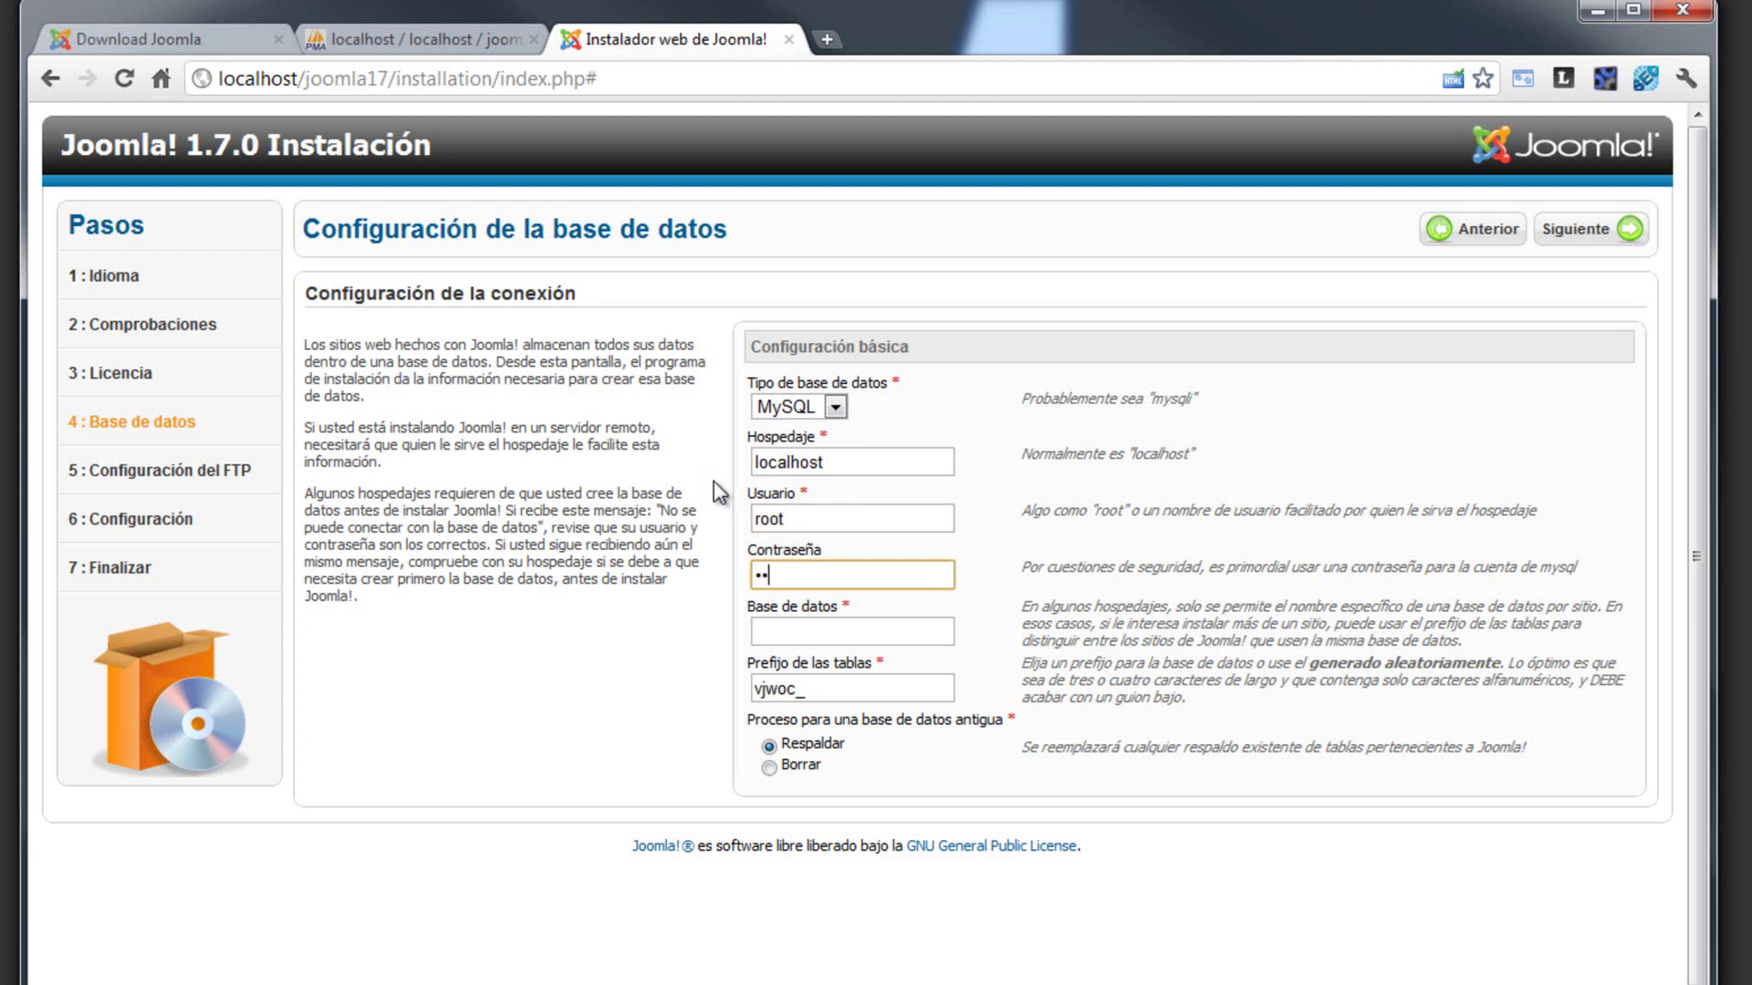
key("Tab")
type("j")
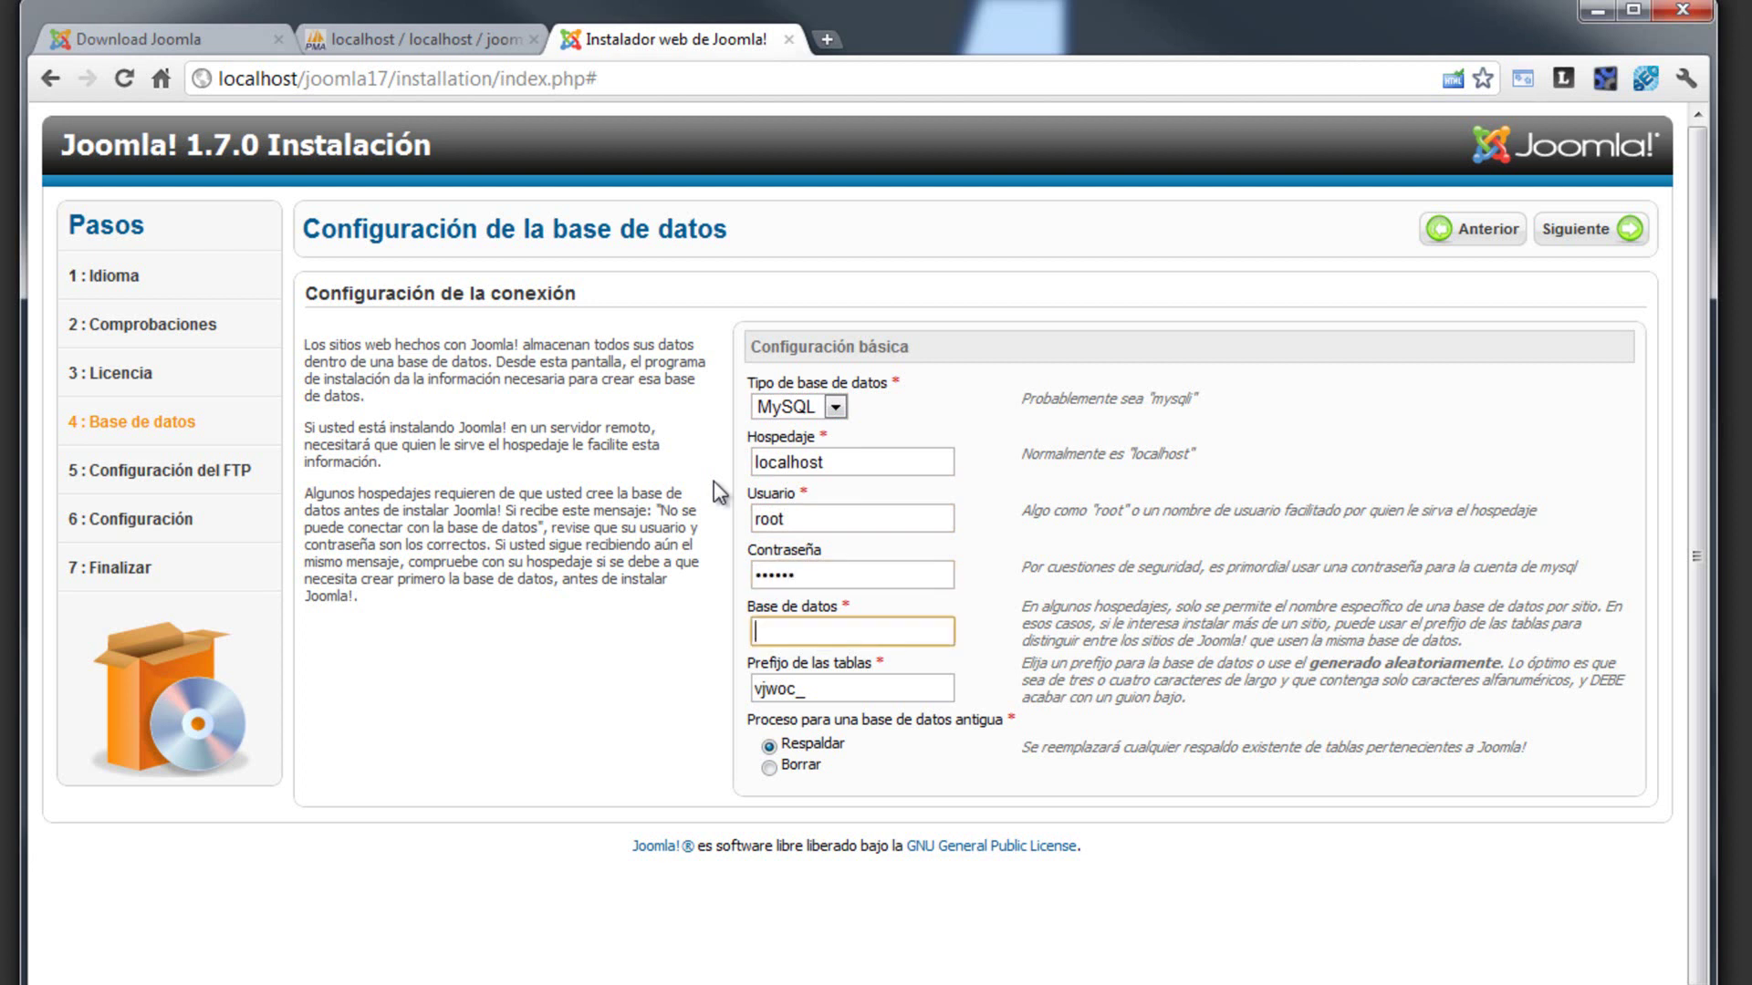
type("oomla_17")
key("Tab")
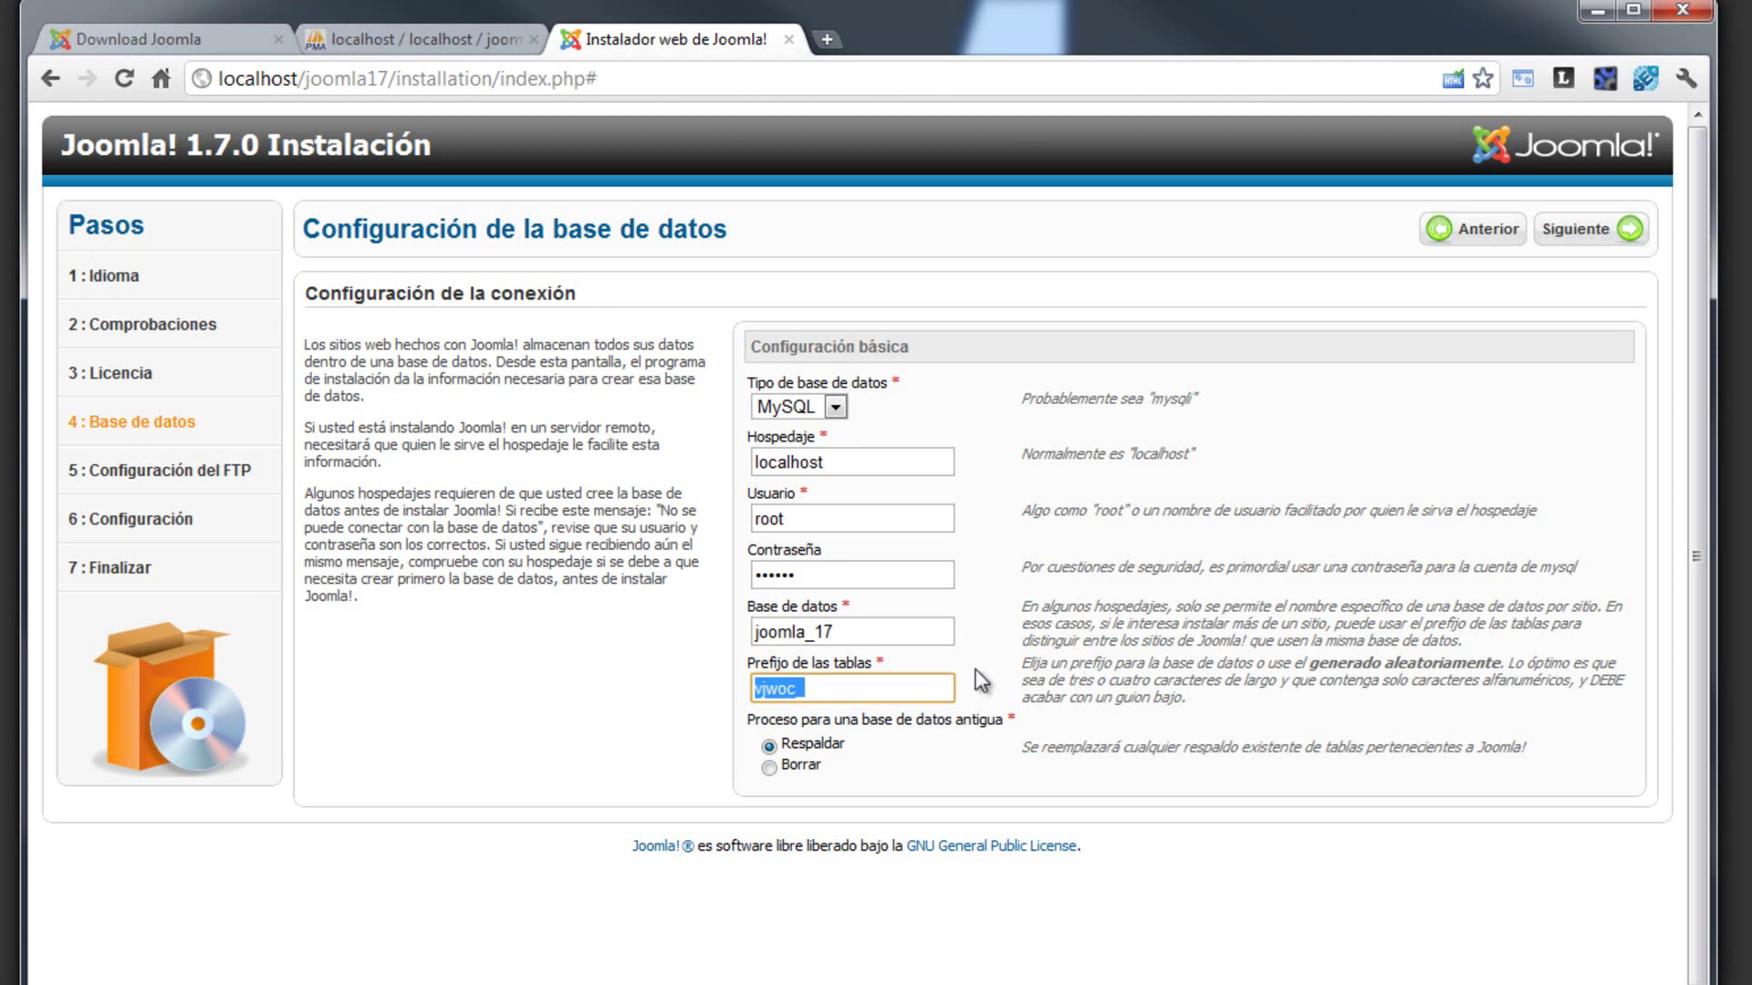
- Keep table prefix vjwoc_, confirm joomla_17 exists in phpMyAdmin, and submit the connection
left_click(800, 691)
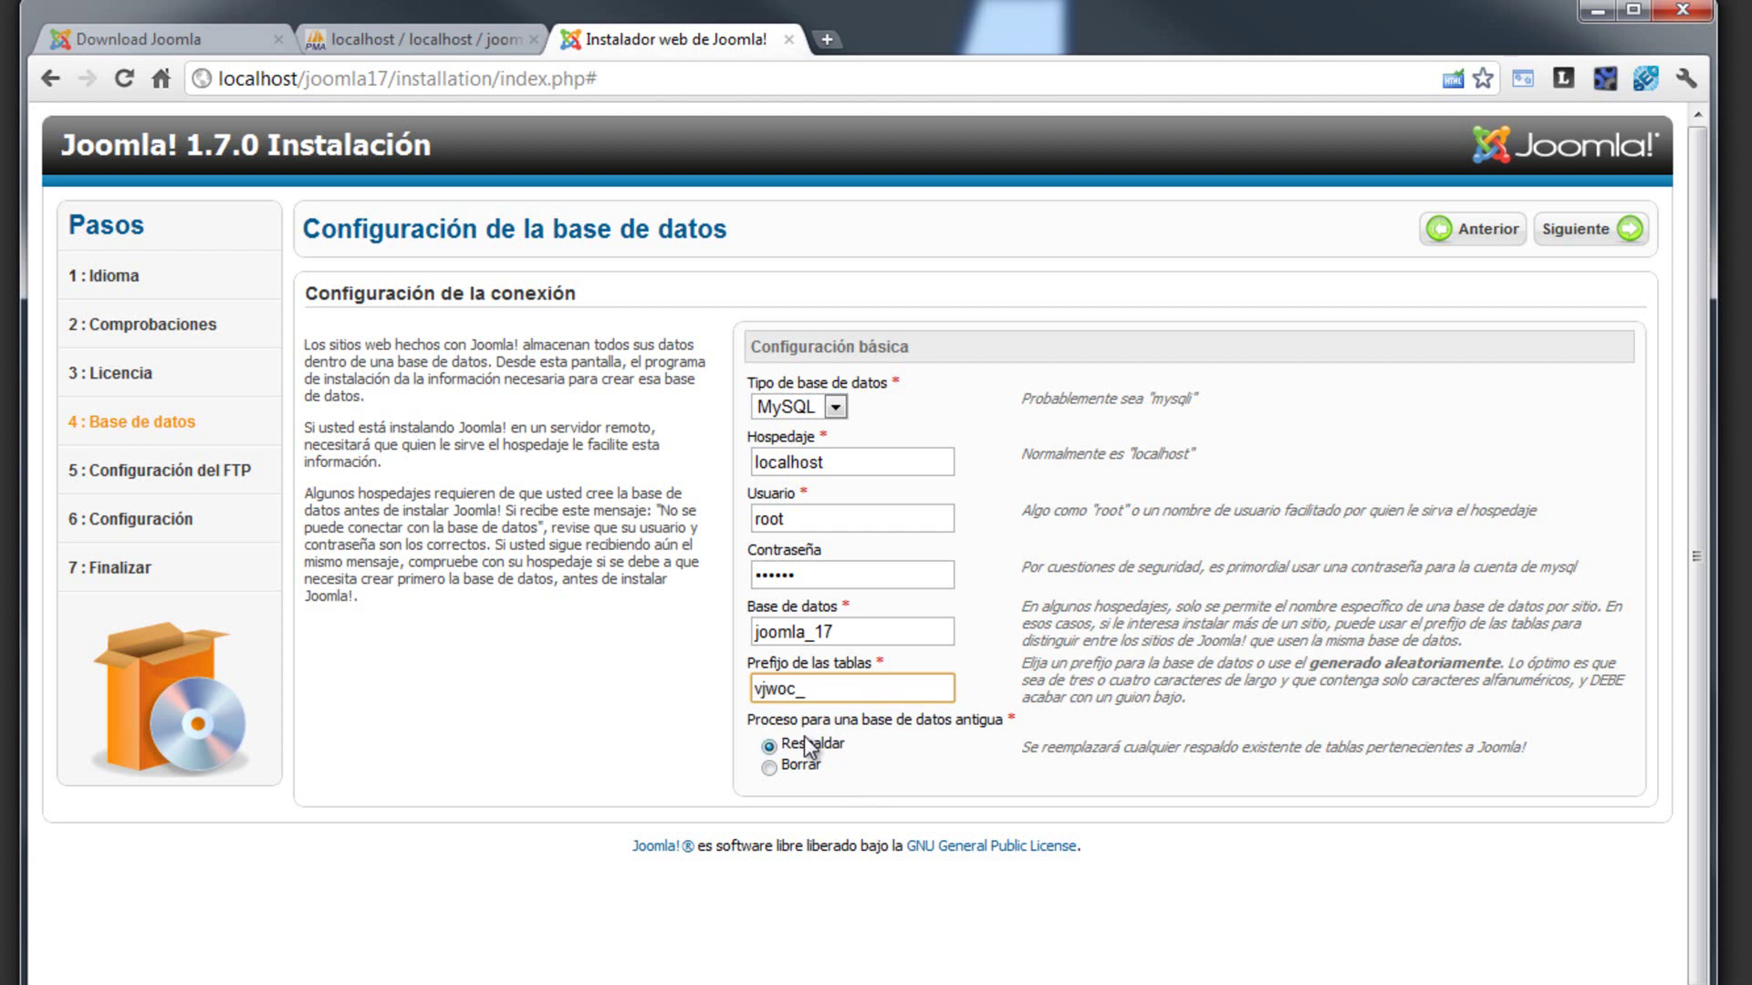
left_click_drag(799, 723, 1024, 727)
left_click(1006, 720)
left_click_drag(849, 633, 752, 633)
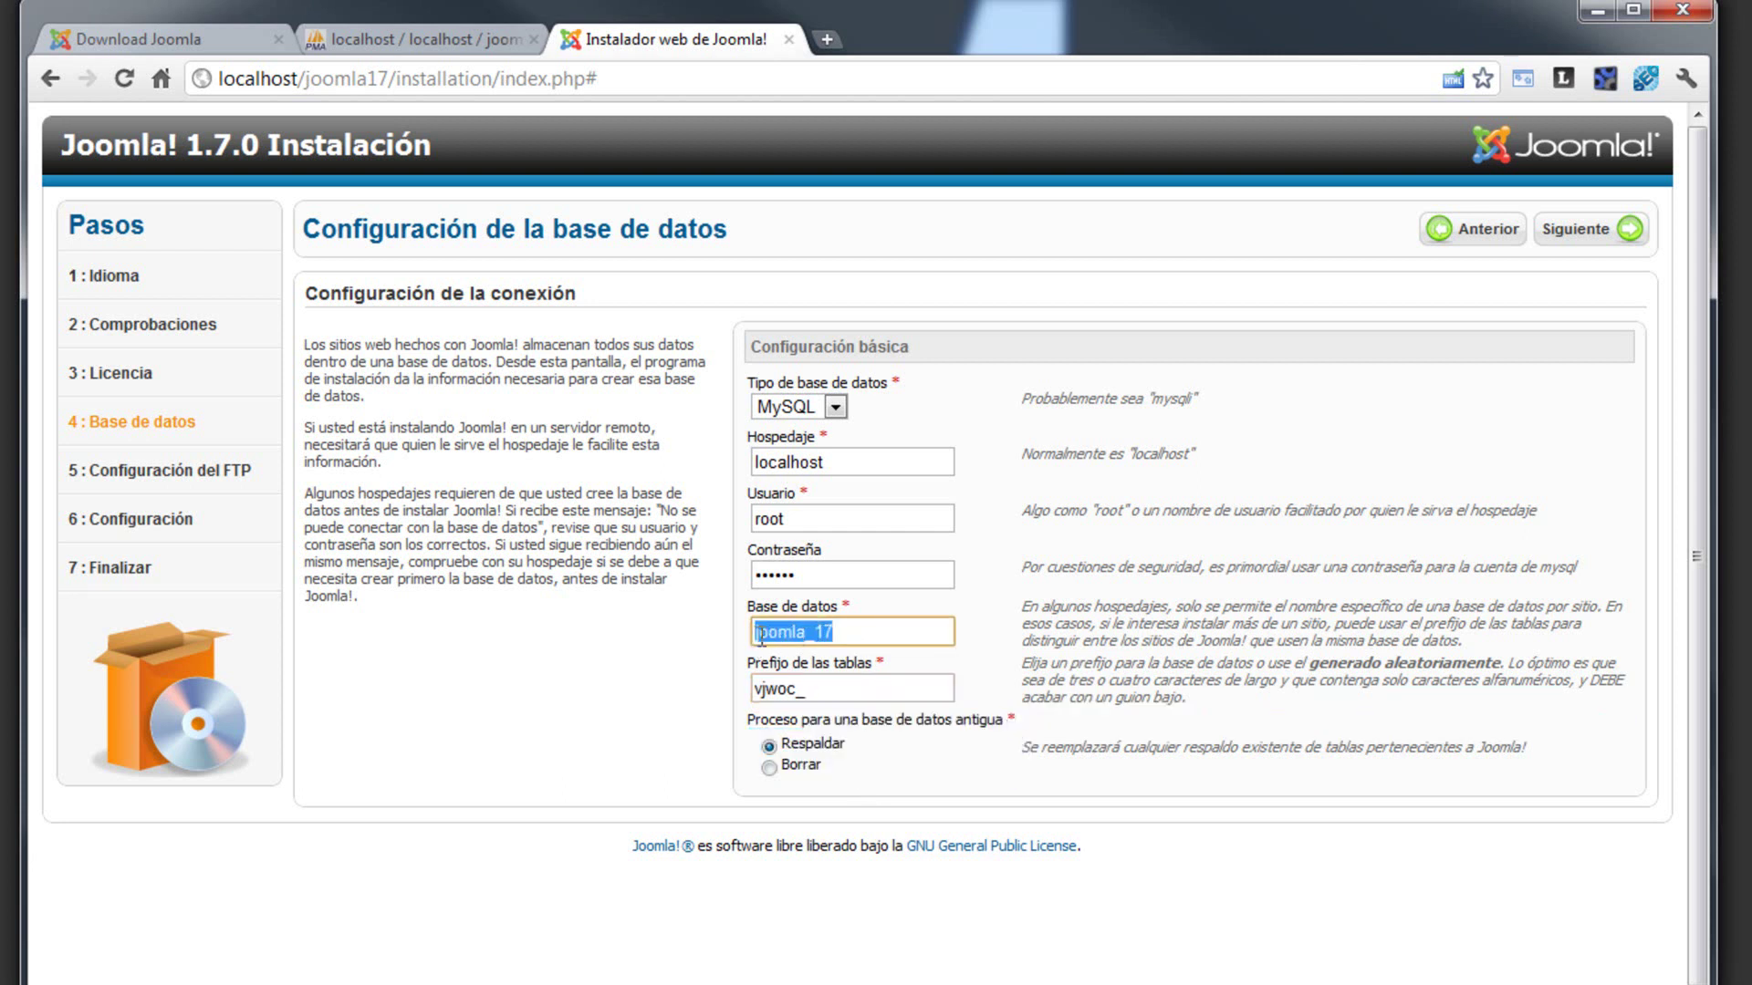
left_click(449, 47)
left_click(684, 41)
left_click(1596, 236)
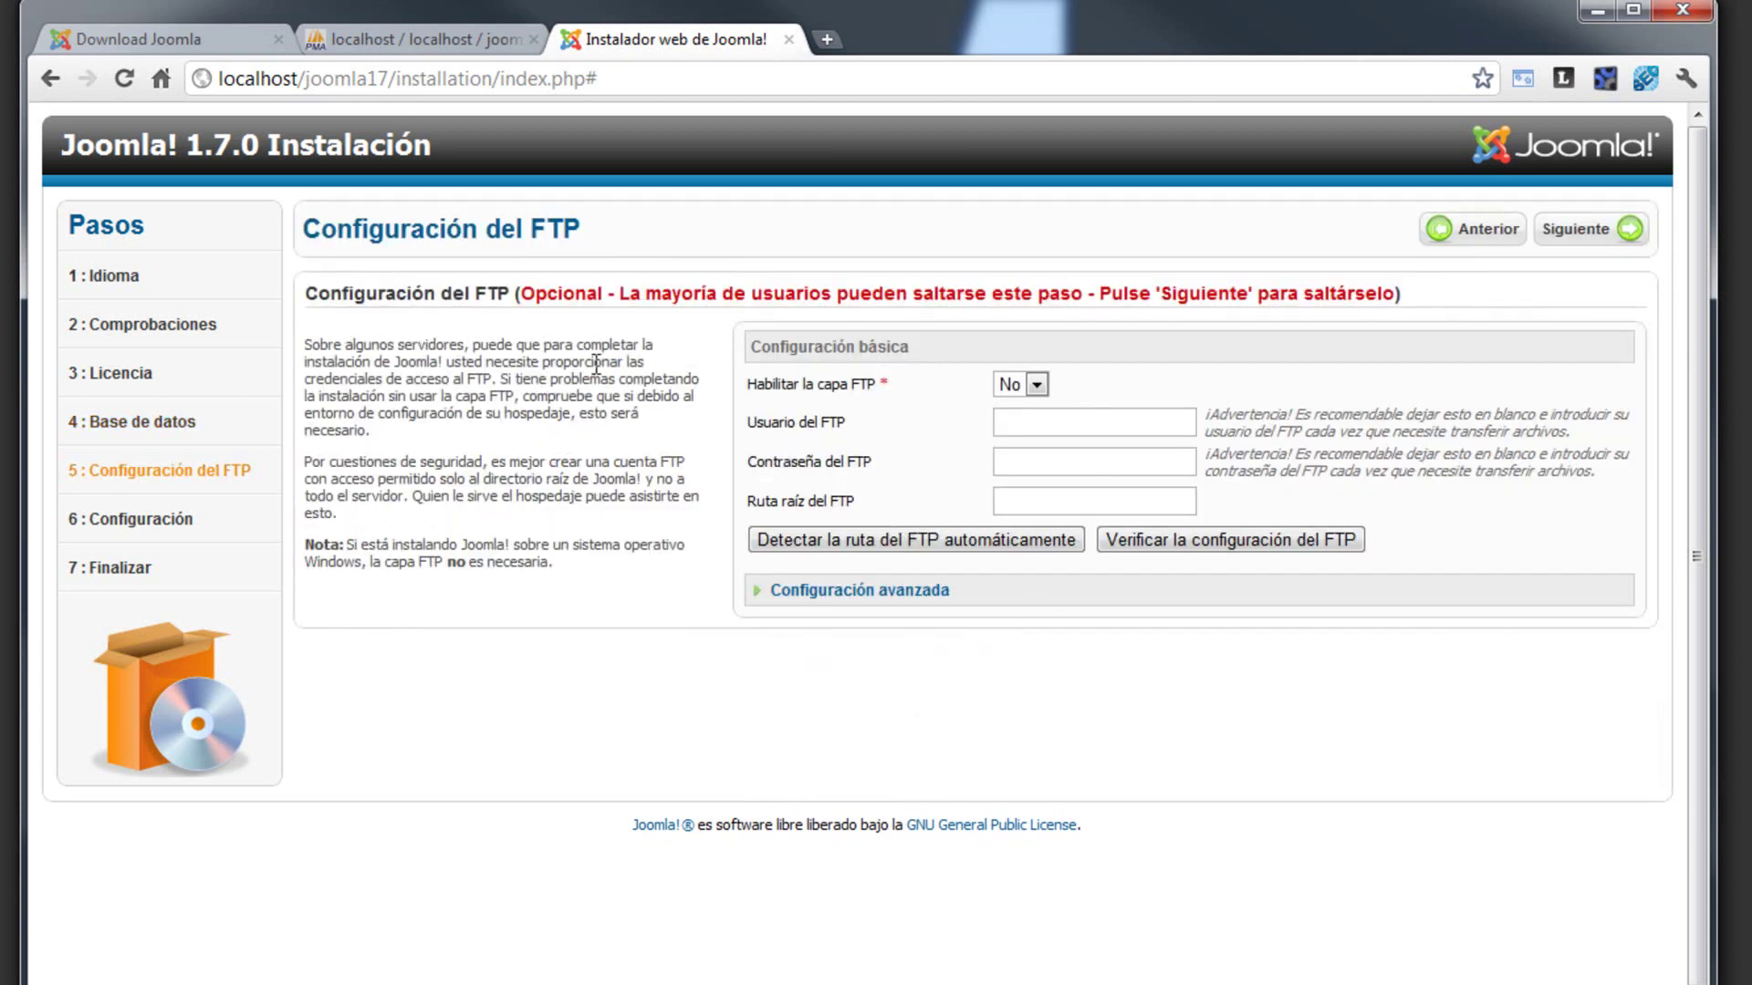
- Leave the FTP layer at No and continue past the optional FTP step
left_click_drag(548, 293, 1408, 298)
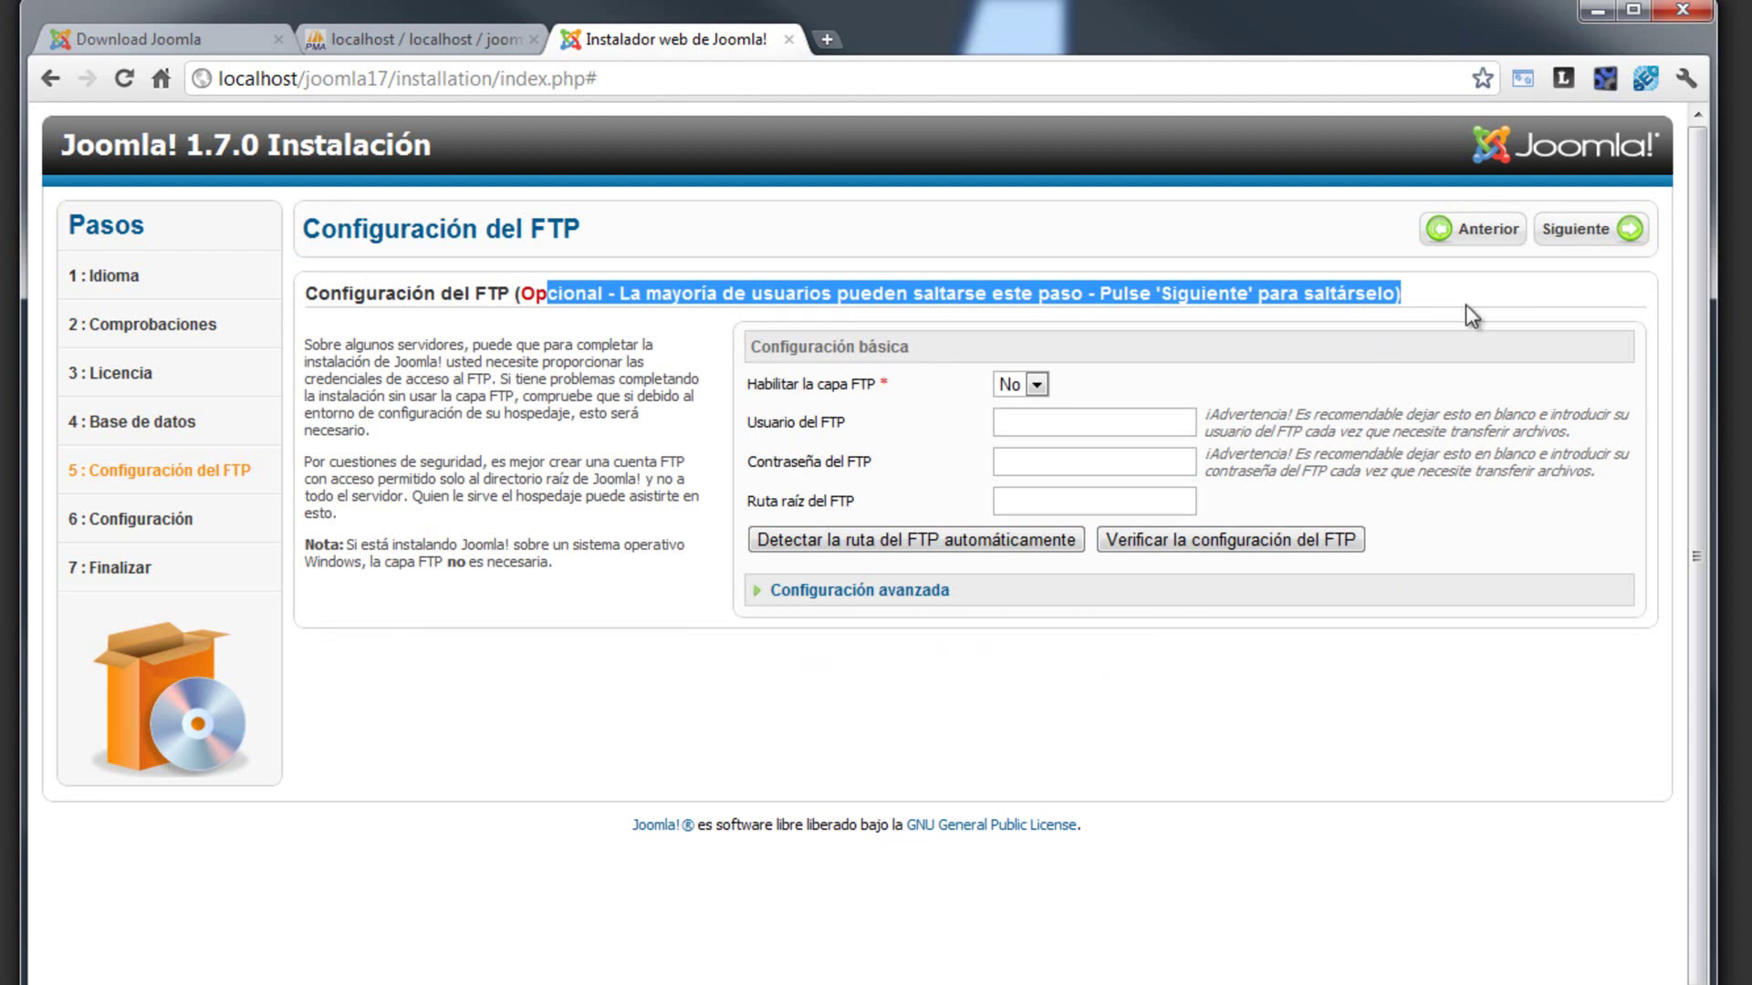
left_click(1584, 237)
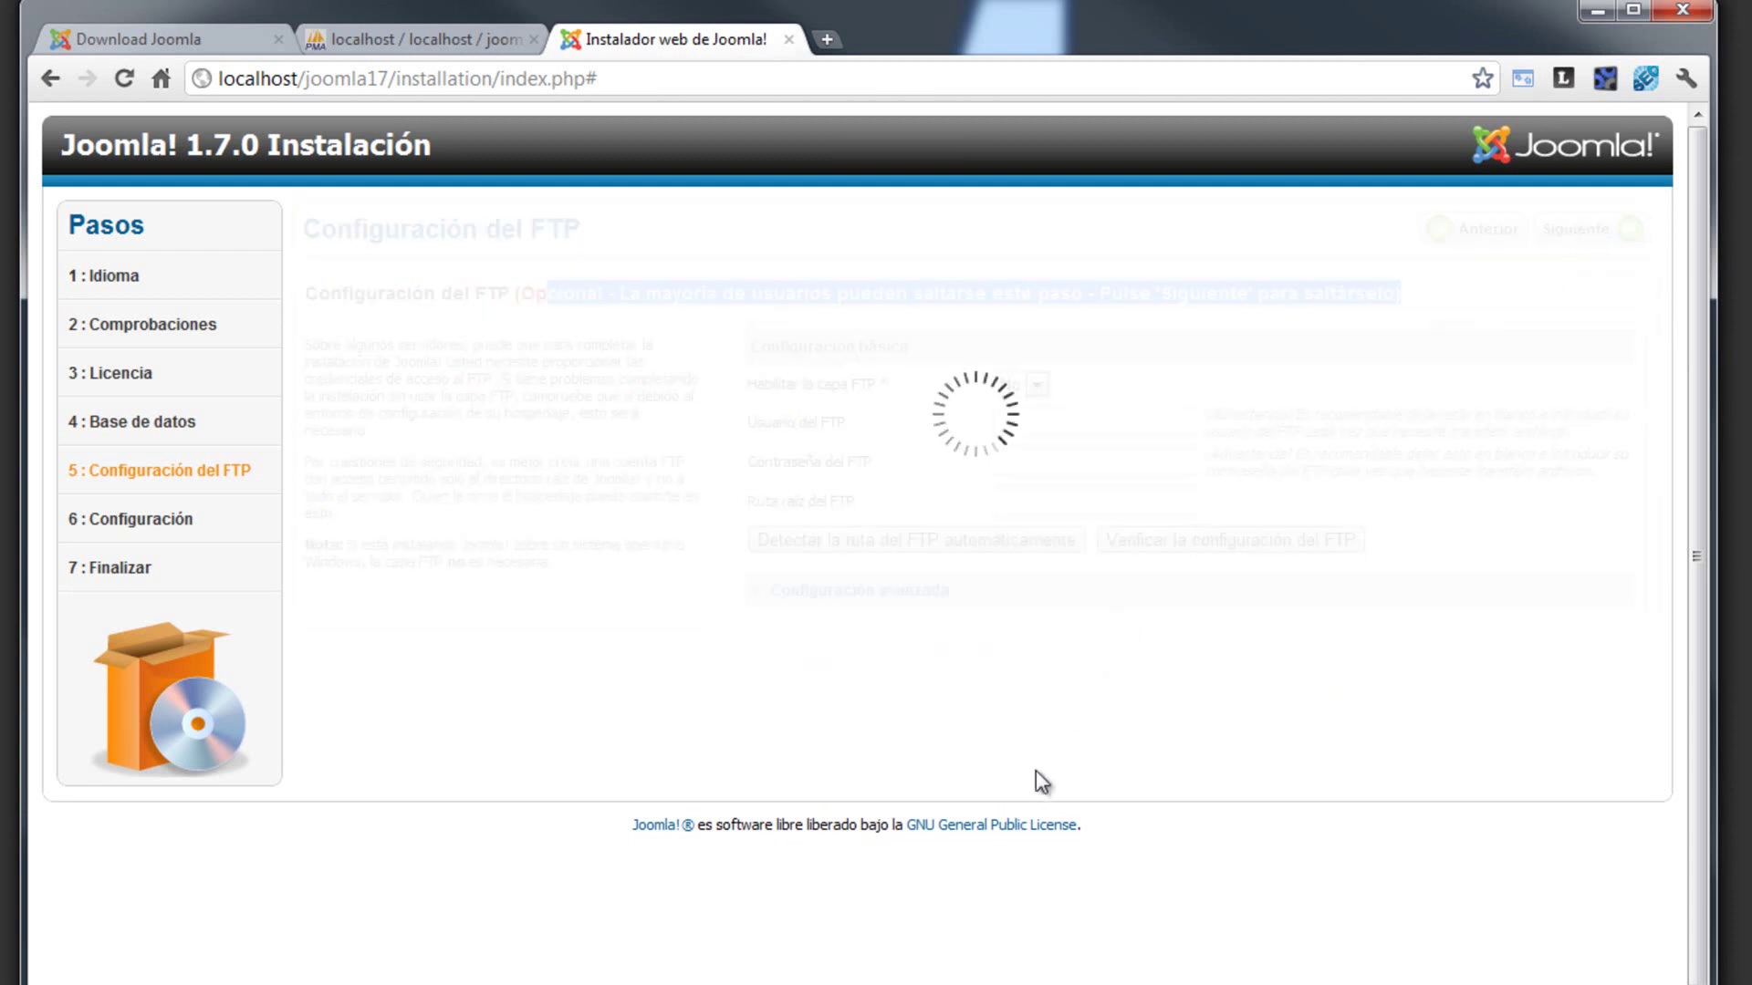
- Enter 'prueba videos' as the site name
left_click(1095, 385)
type("p")
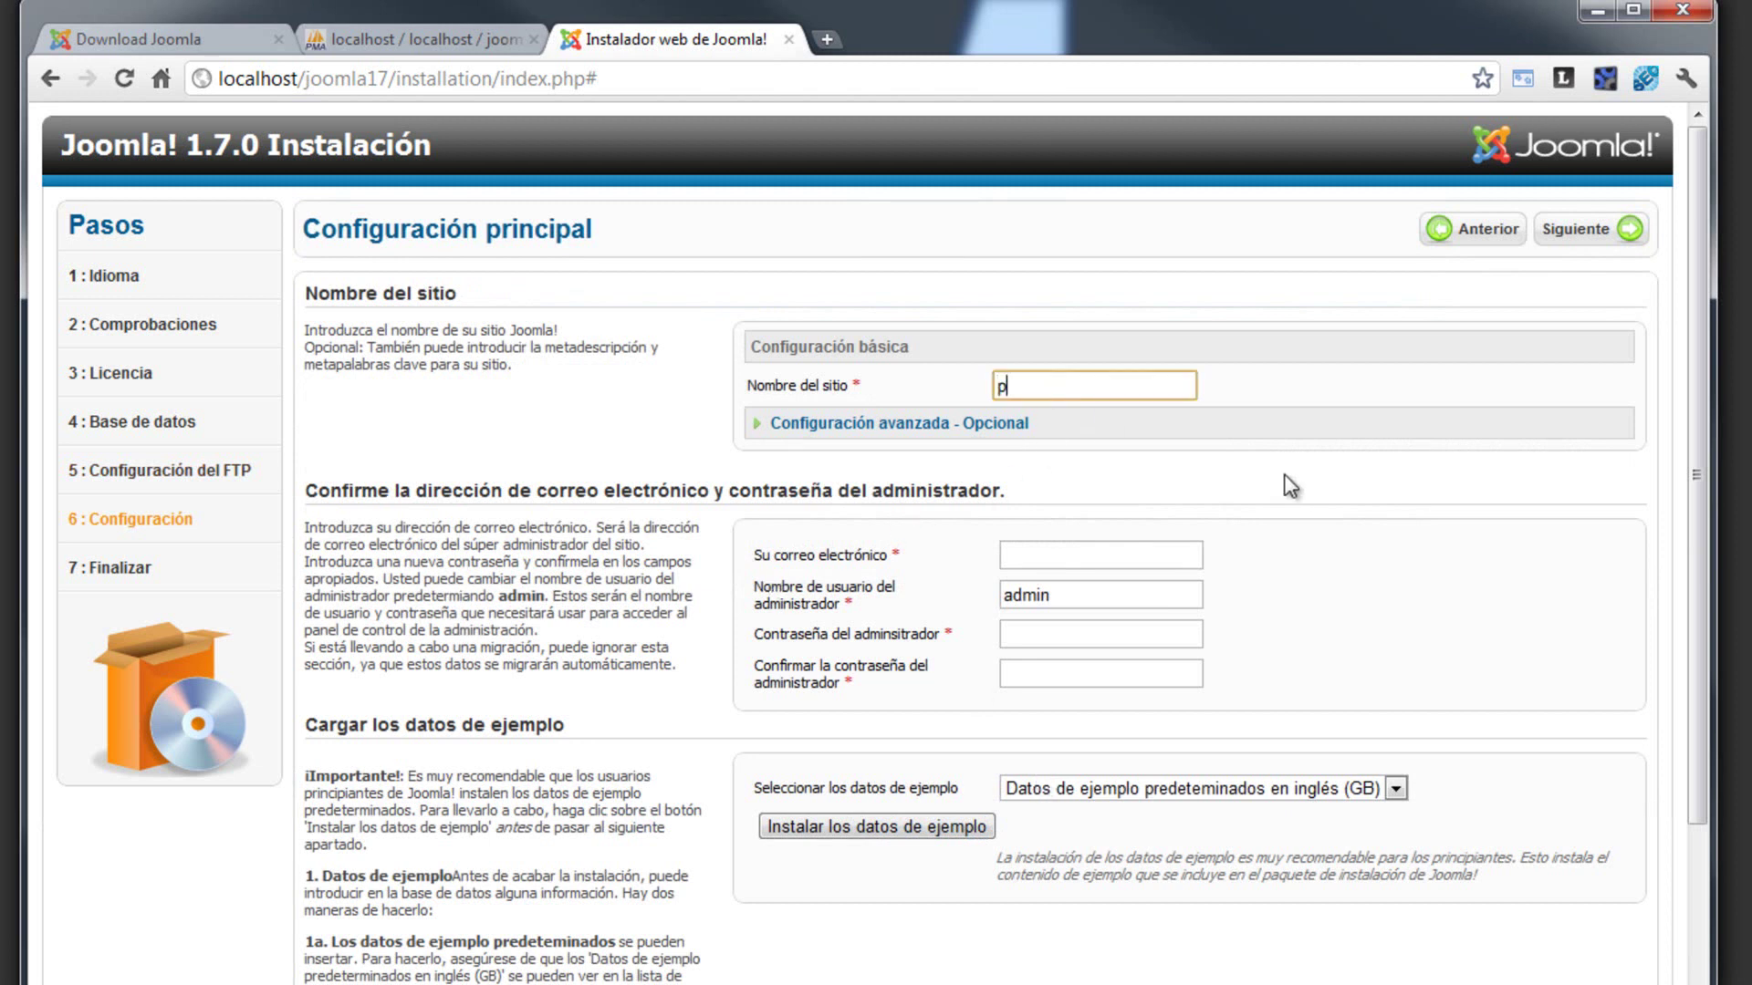
type("rueba videos")
left_click(930, 424)
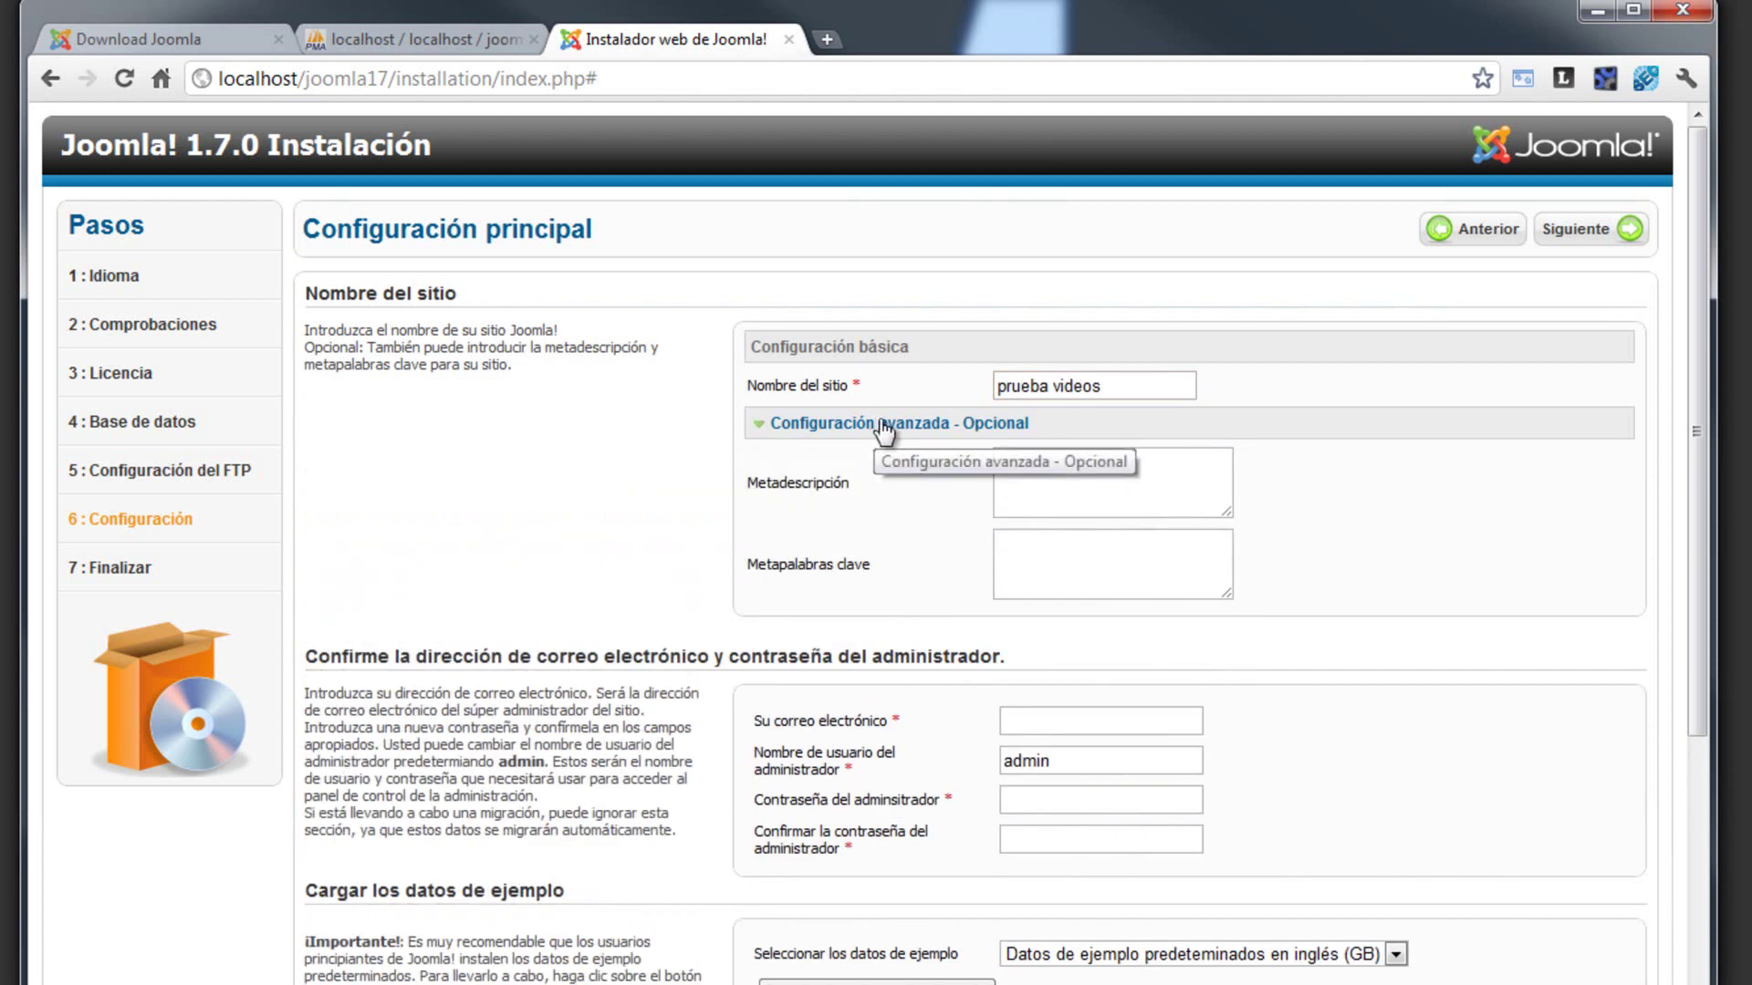
left_click(876, 425)
left_click(1140, 390)
- Enter the administrator's e-mail, keep username admin, and type the password twice
left_click(1079, 556)
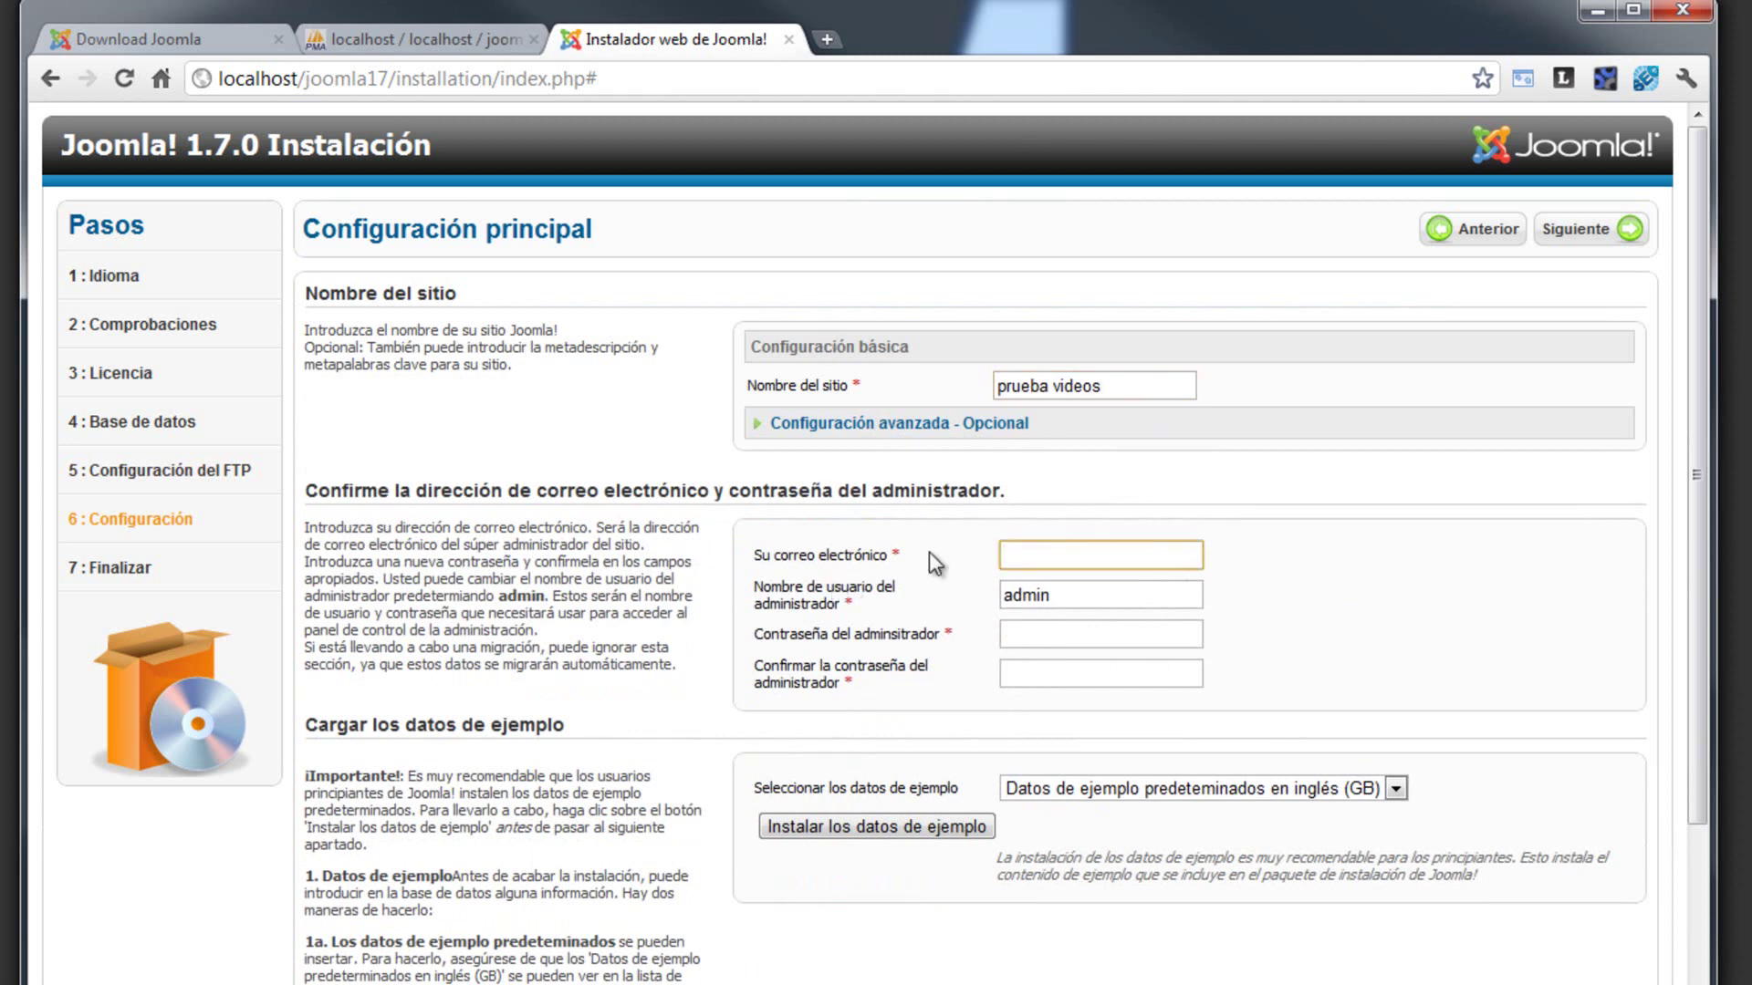
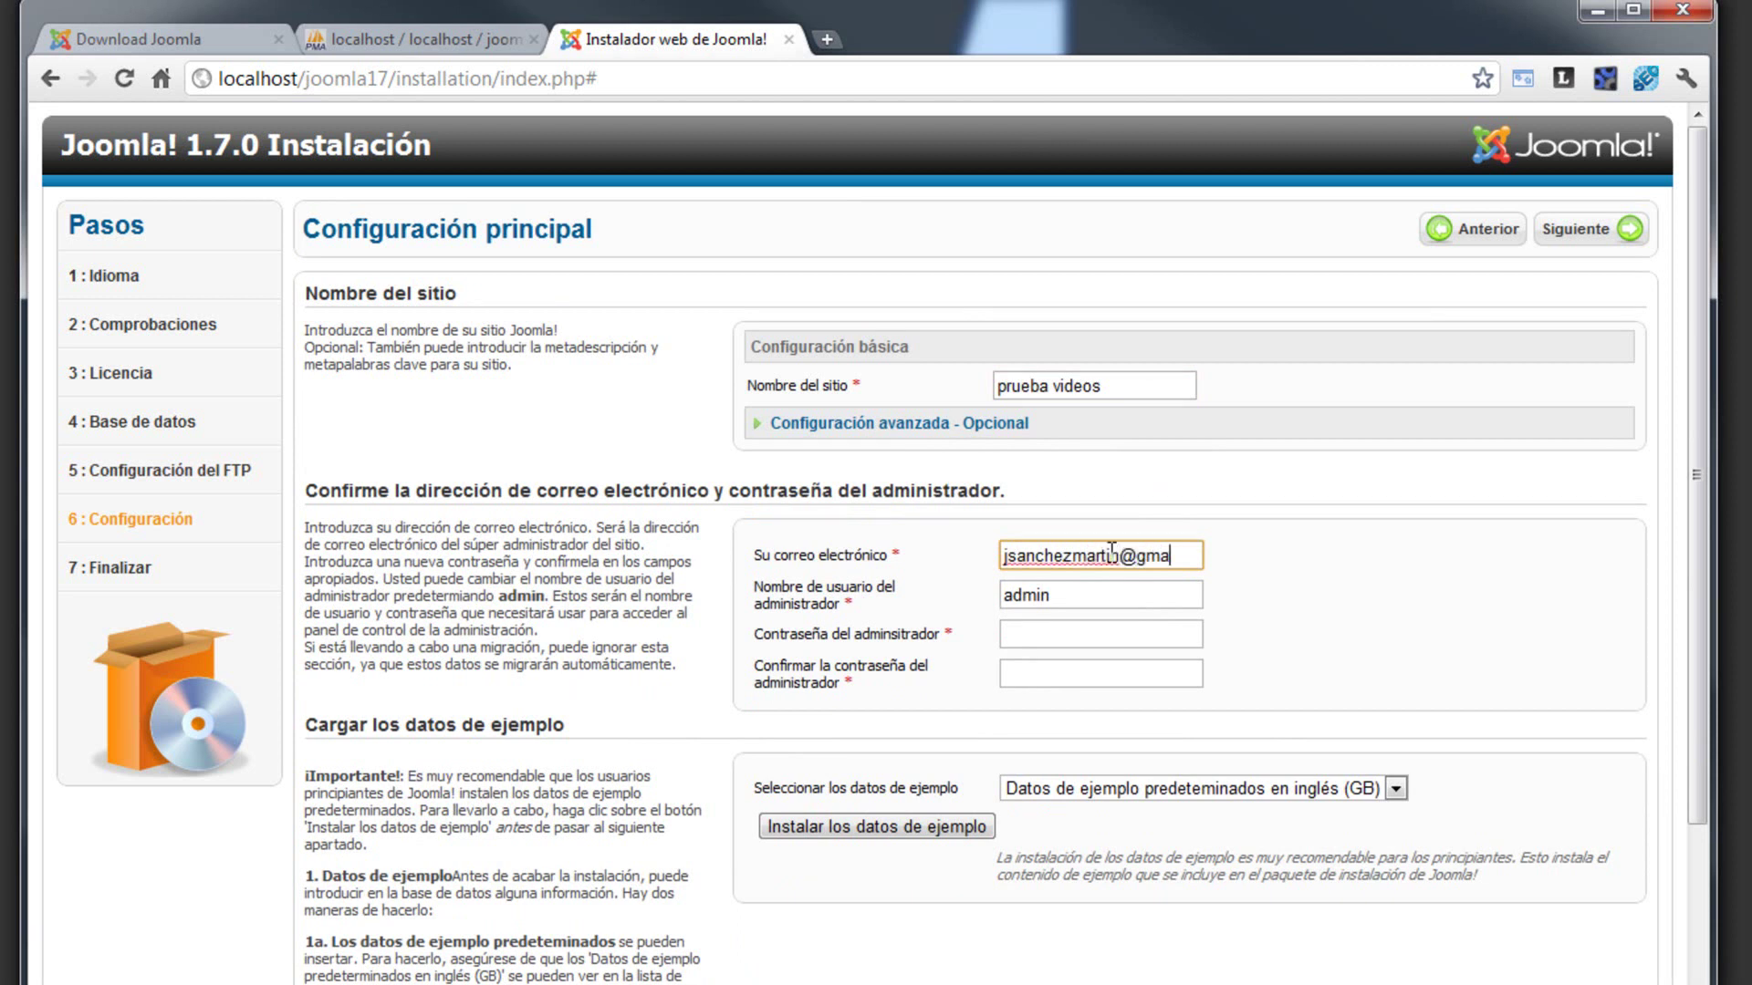
key("Tab")
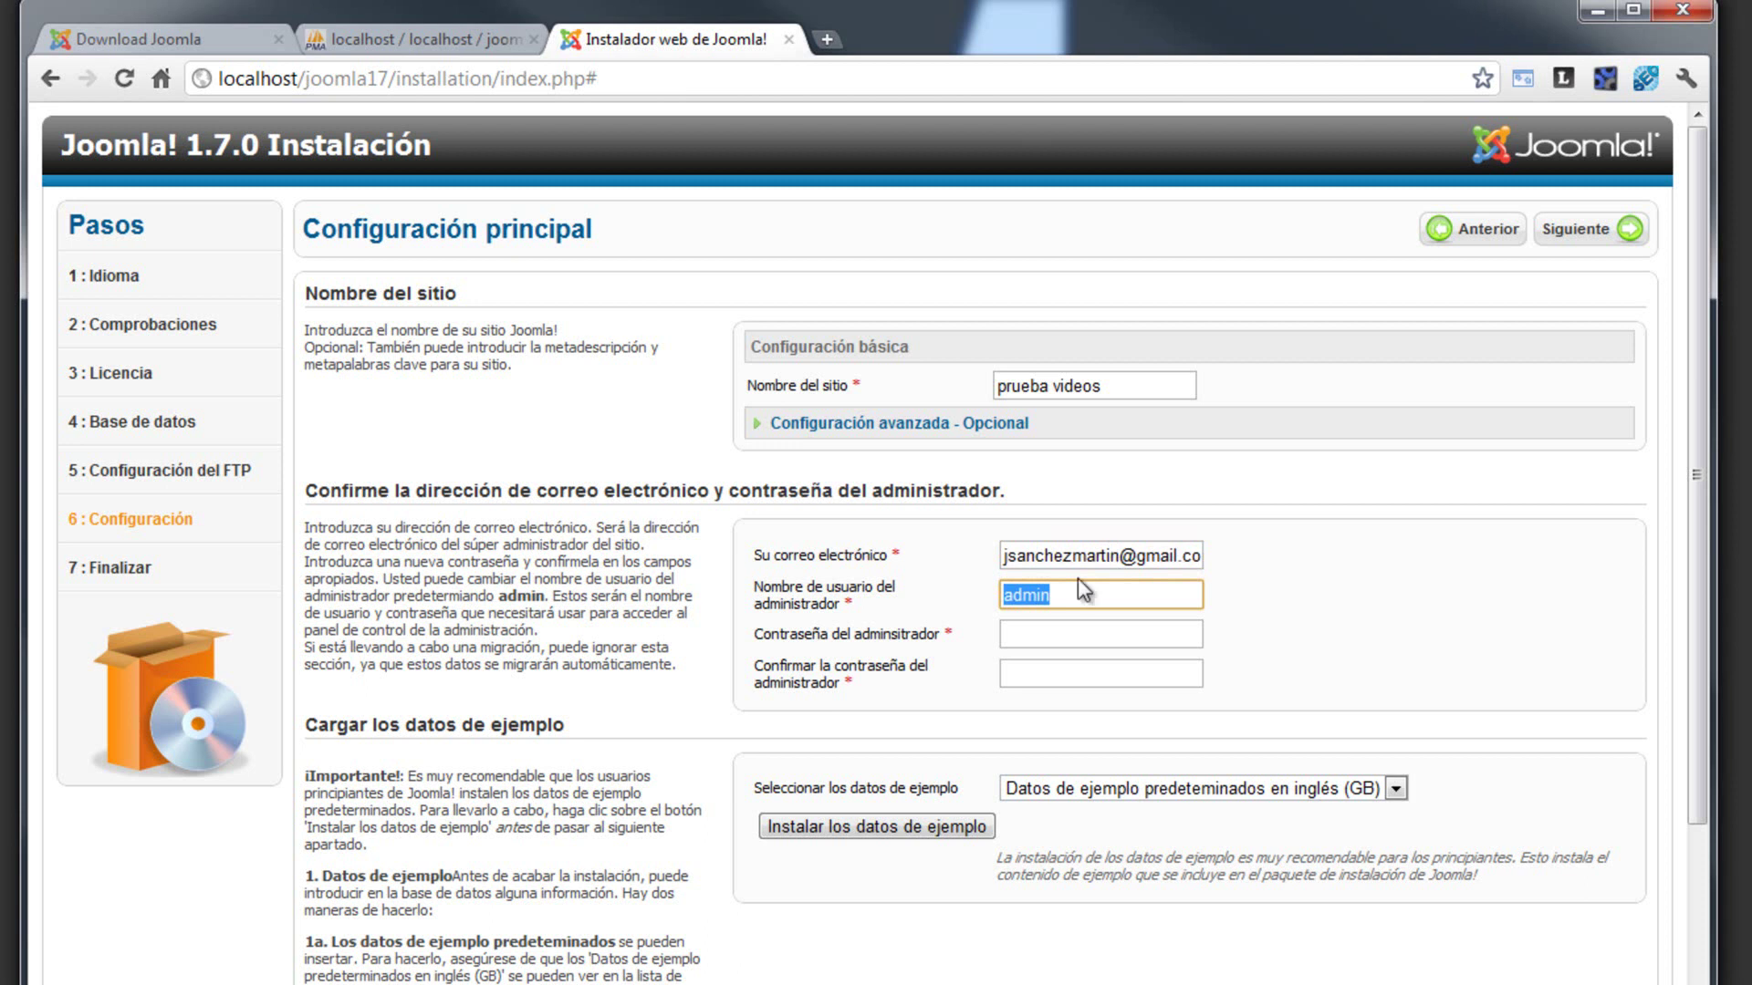
left_click(1090, 606)
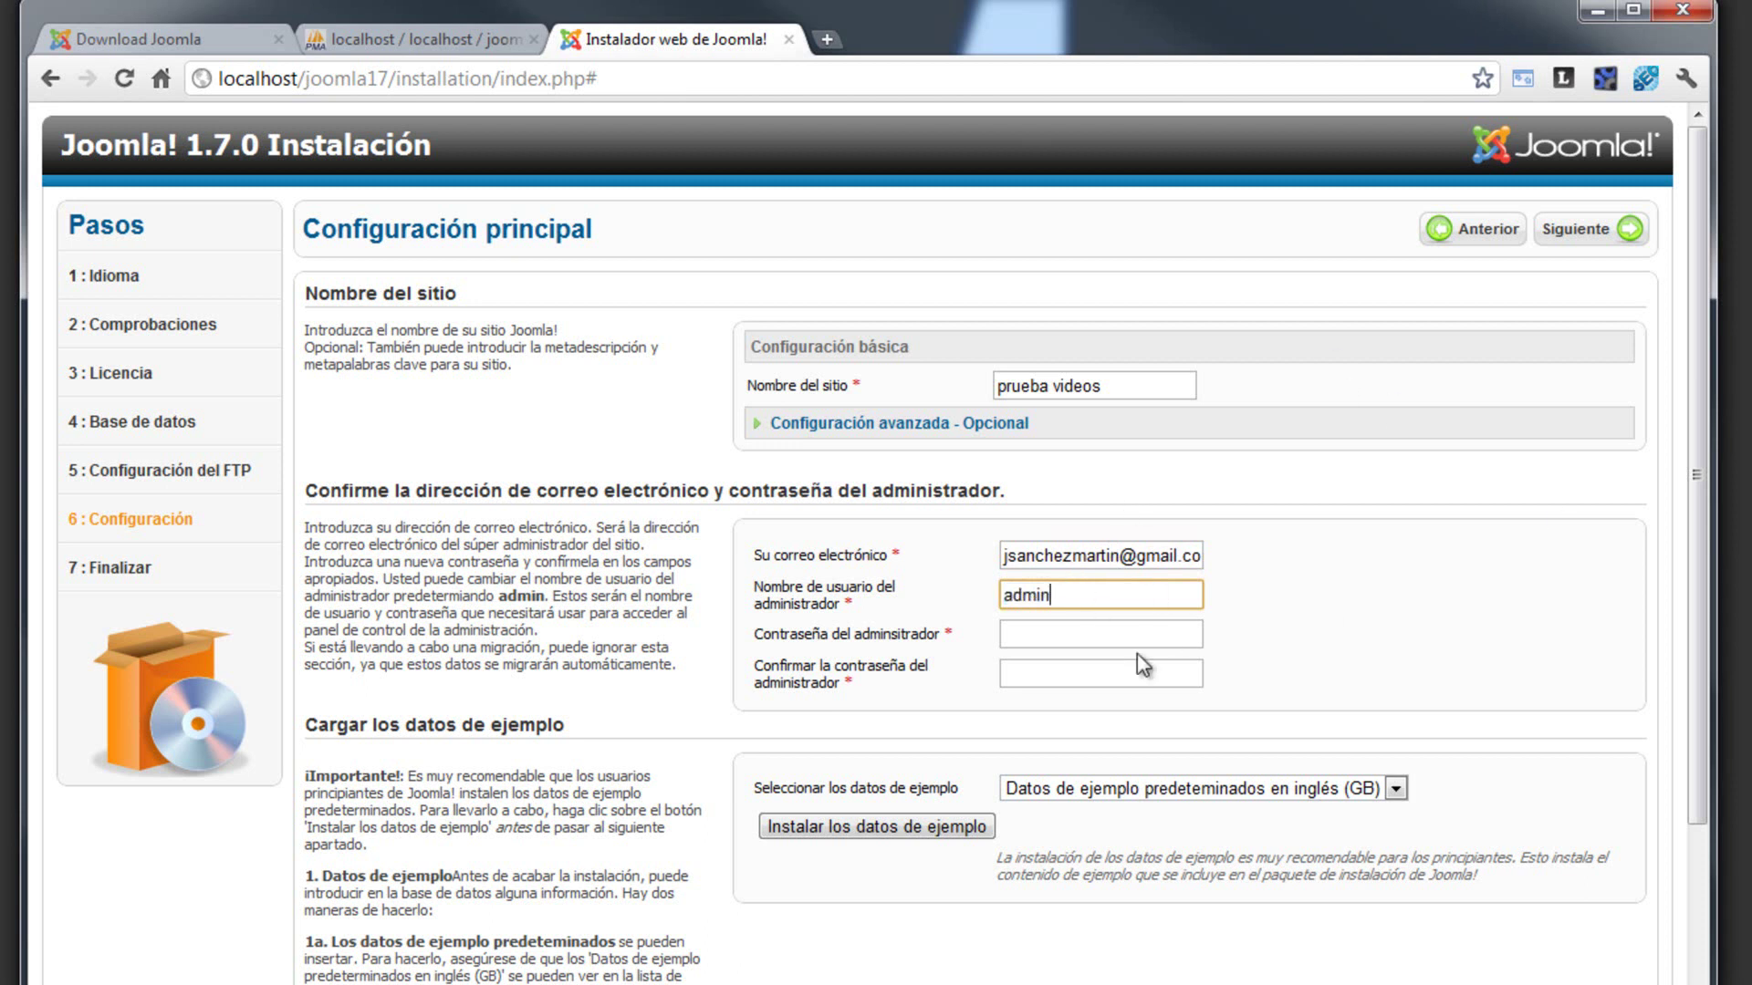
key("Tab")
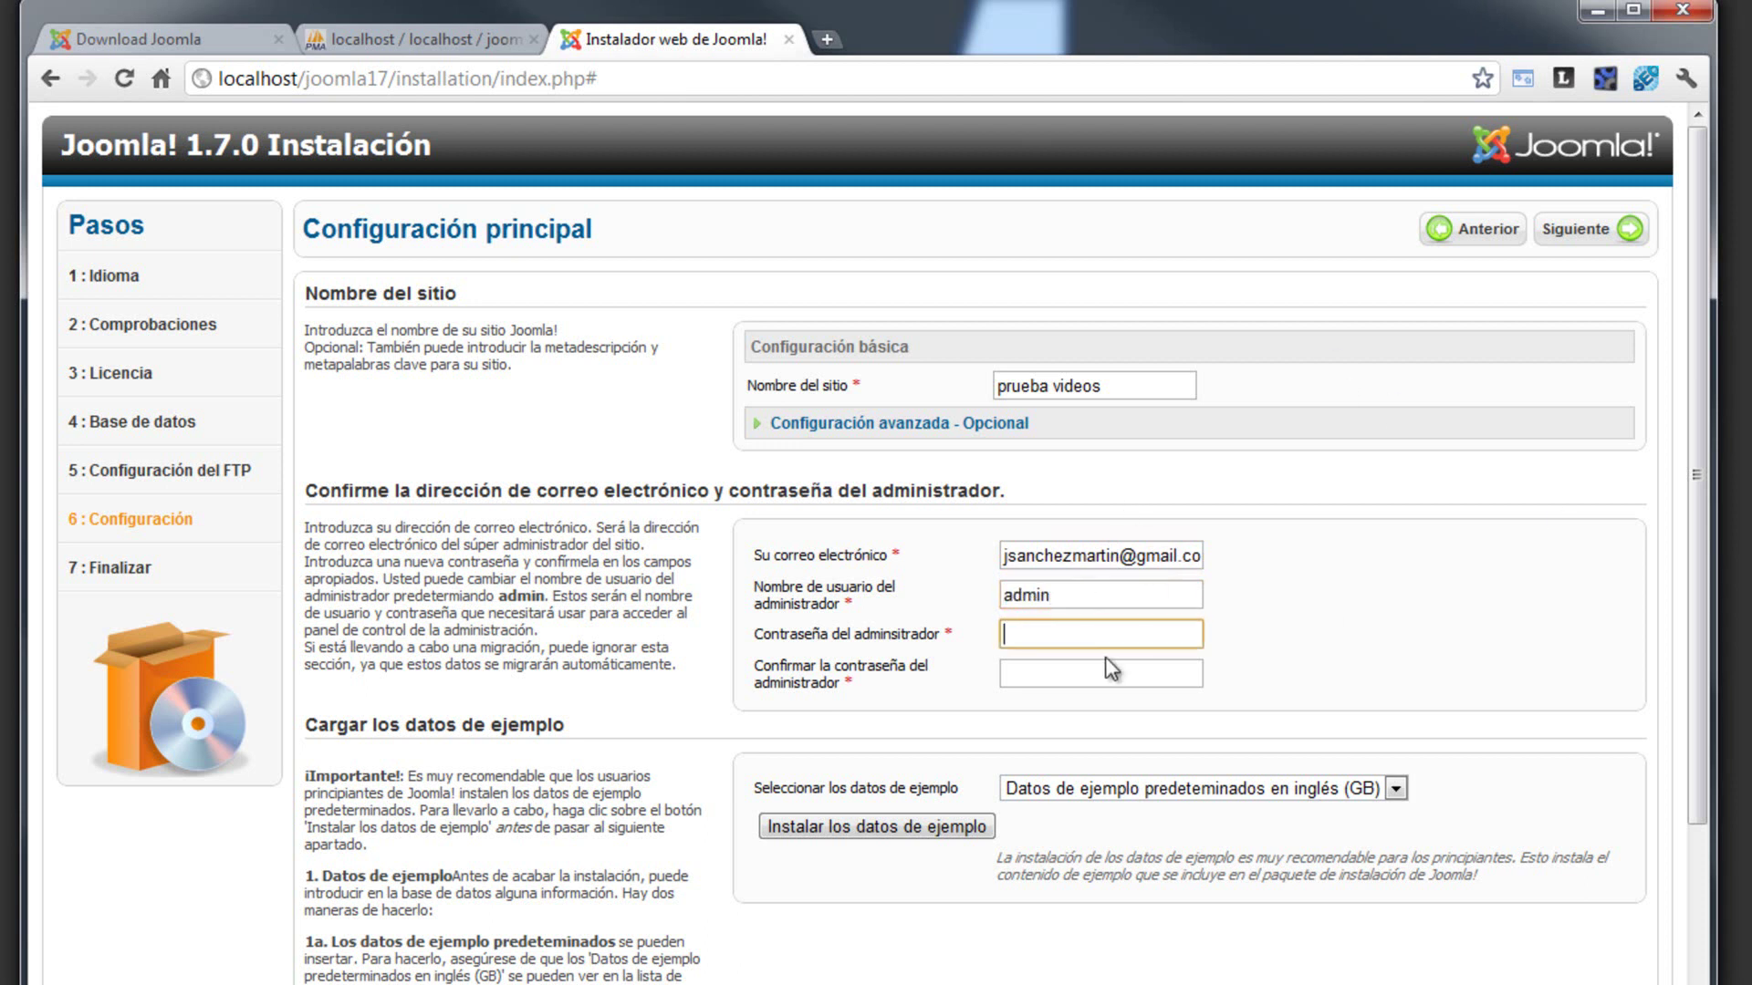
type("••••••")
key("Tab")
type("••••••")
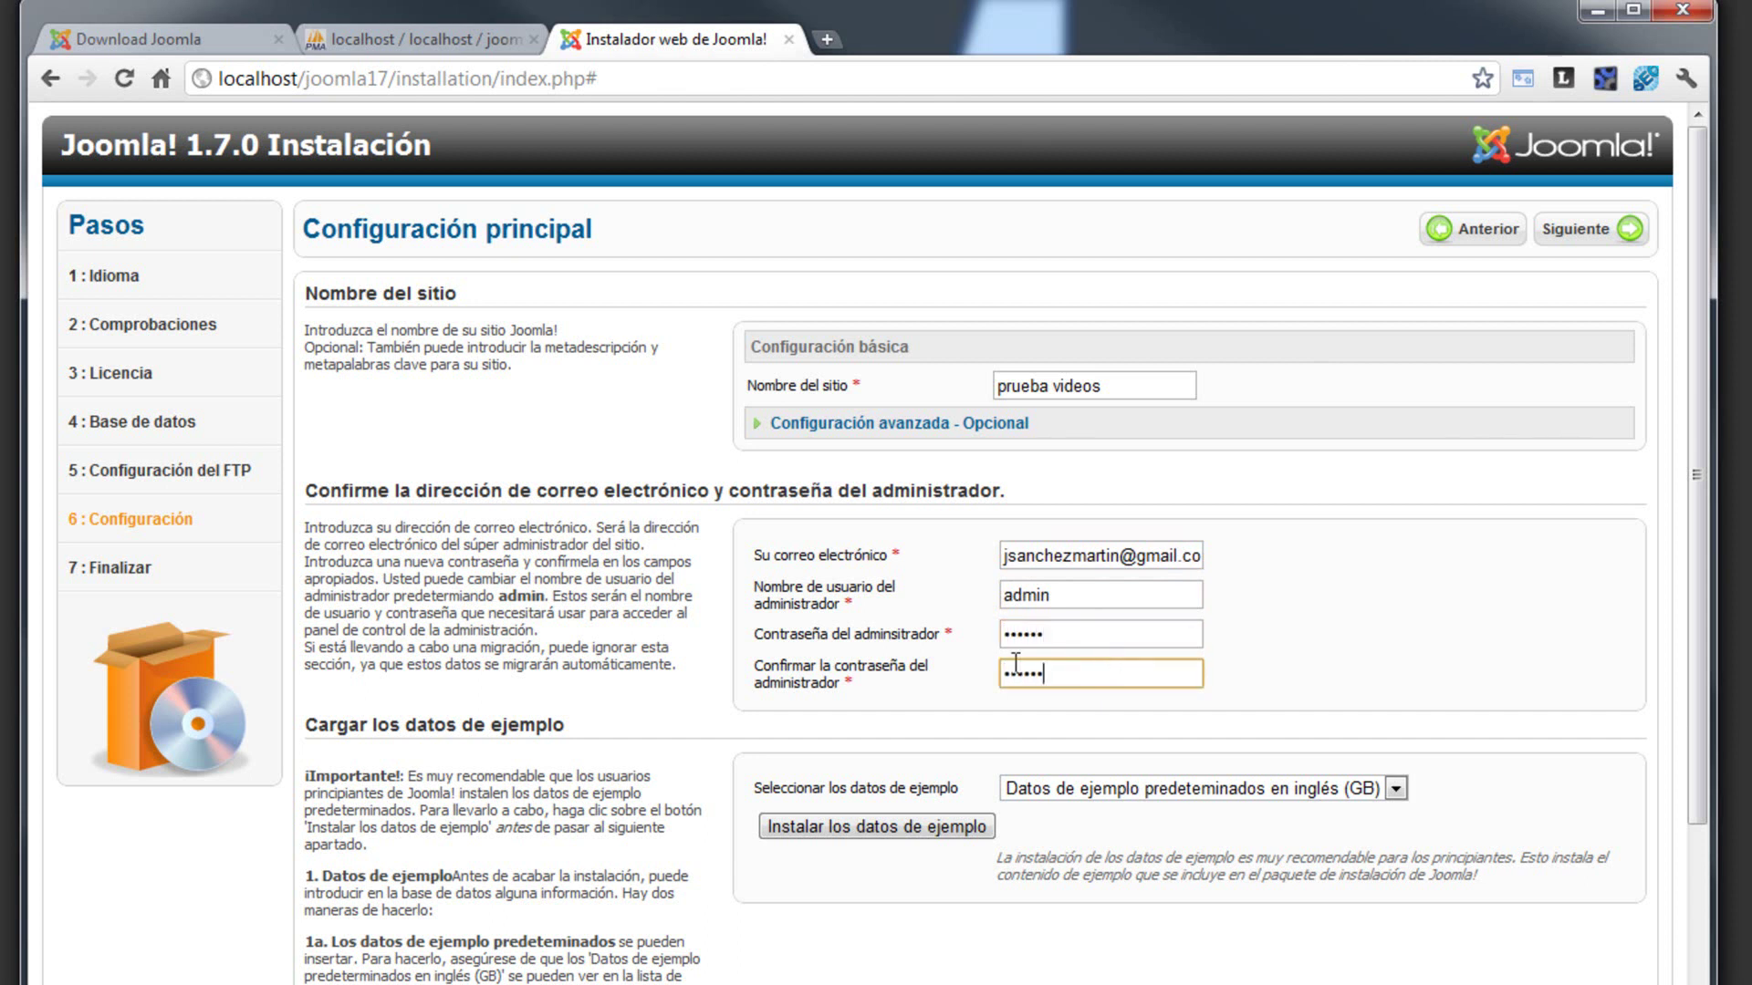
left_click(1278, 730)
left_click(1268, 798)
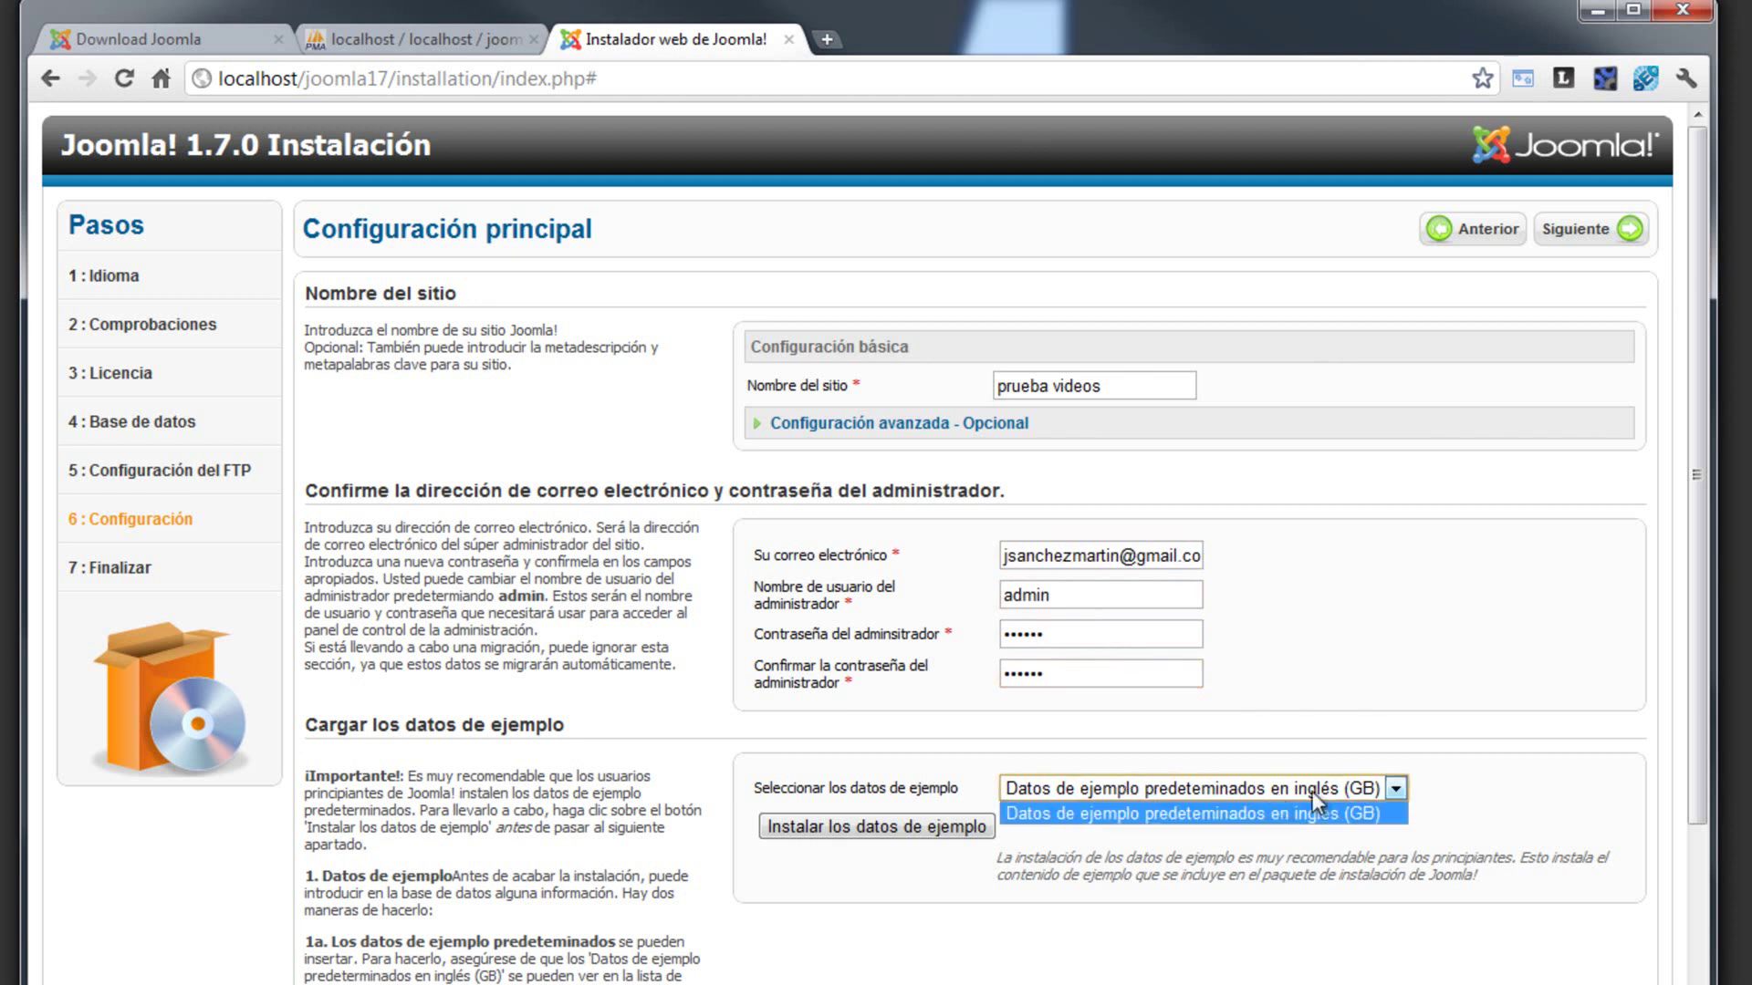
- Keep English (GB) sample data and expand Configuración avanzada - Opcional
left_click(802, 790)
left_click_drag(803, 790, 955, 799)
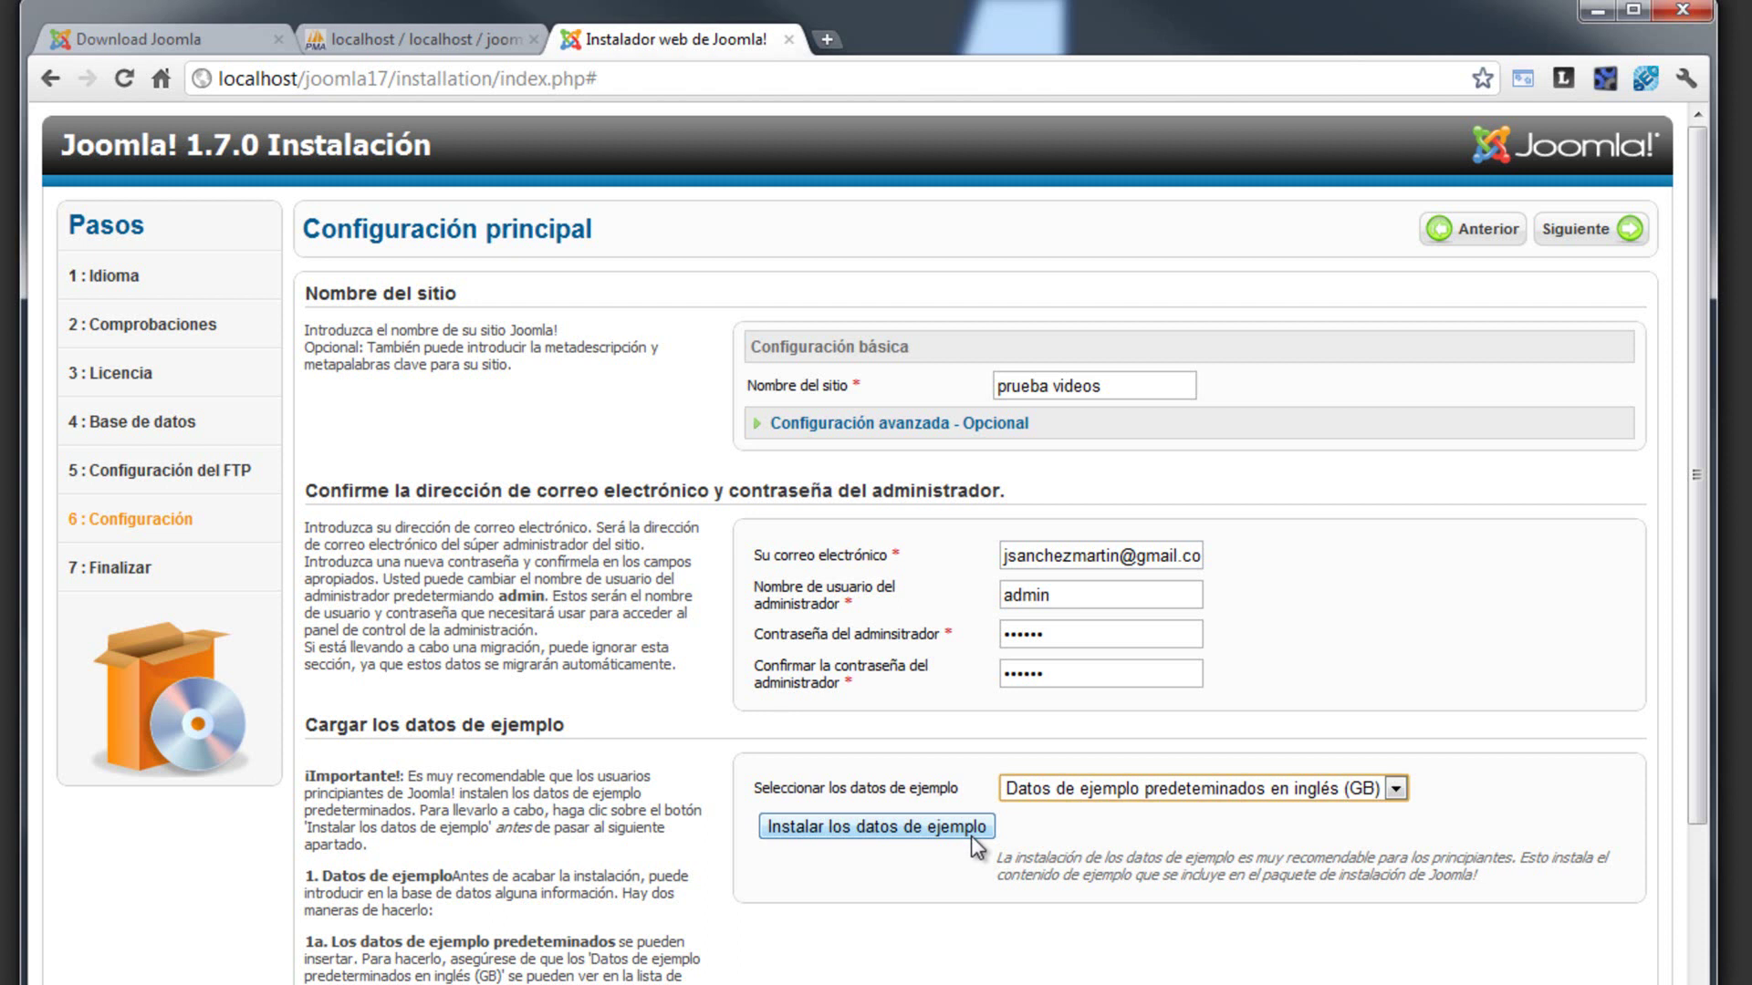
left_click(388, 80)
left_click_drag(388, 81, 307, 79)
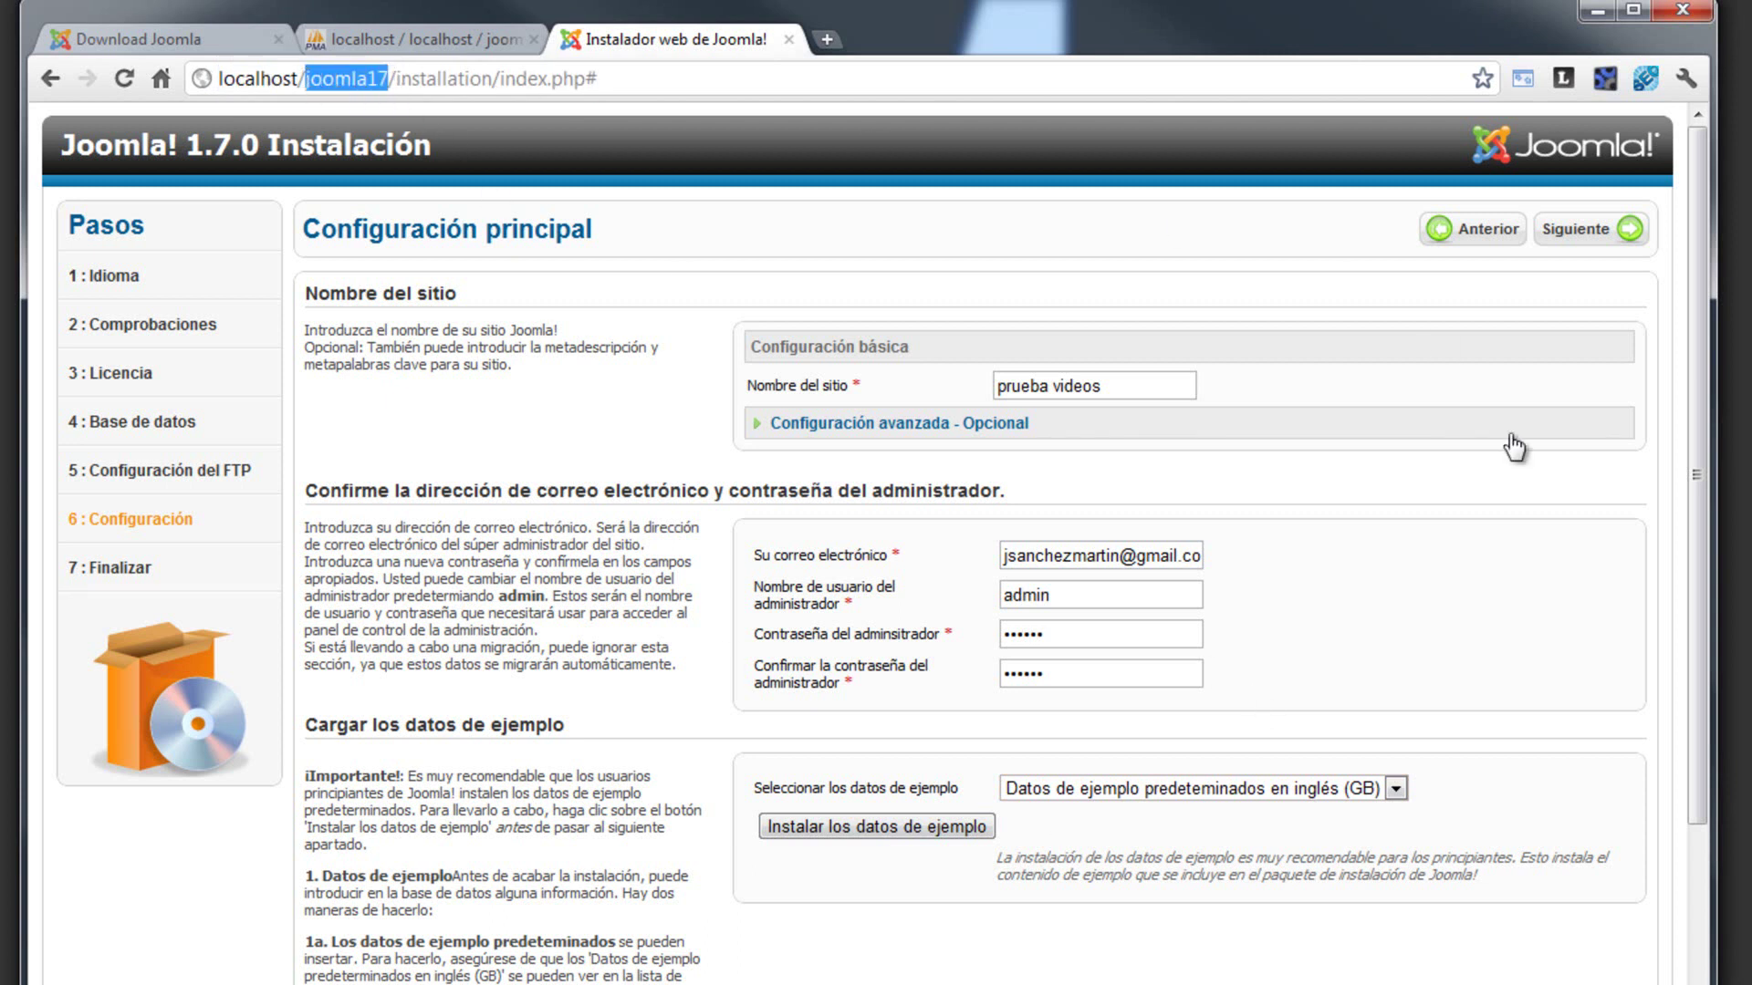
left_click(1427, 423)
- Advance to Finalizar and review the warning to delete the installation folder
left_click(1586, 230)
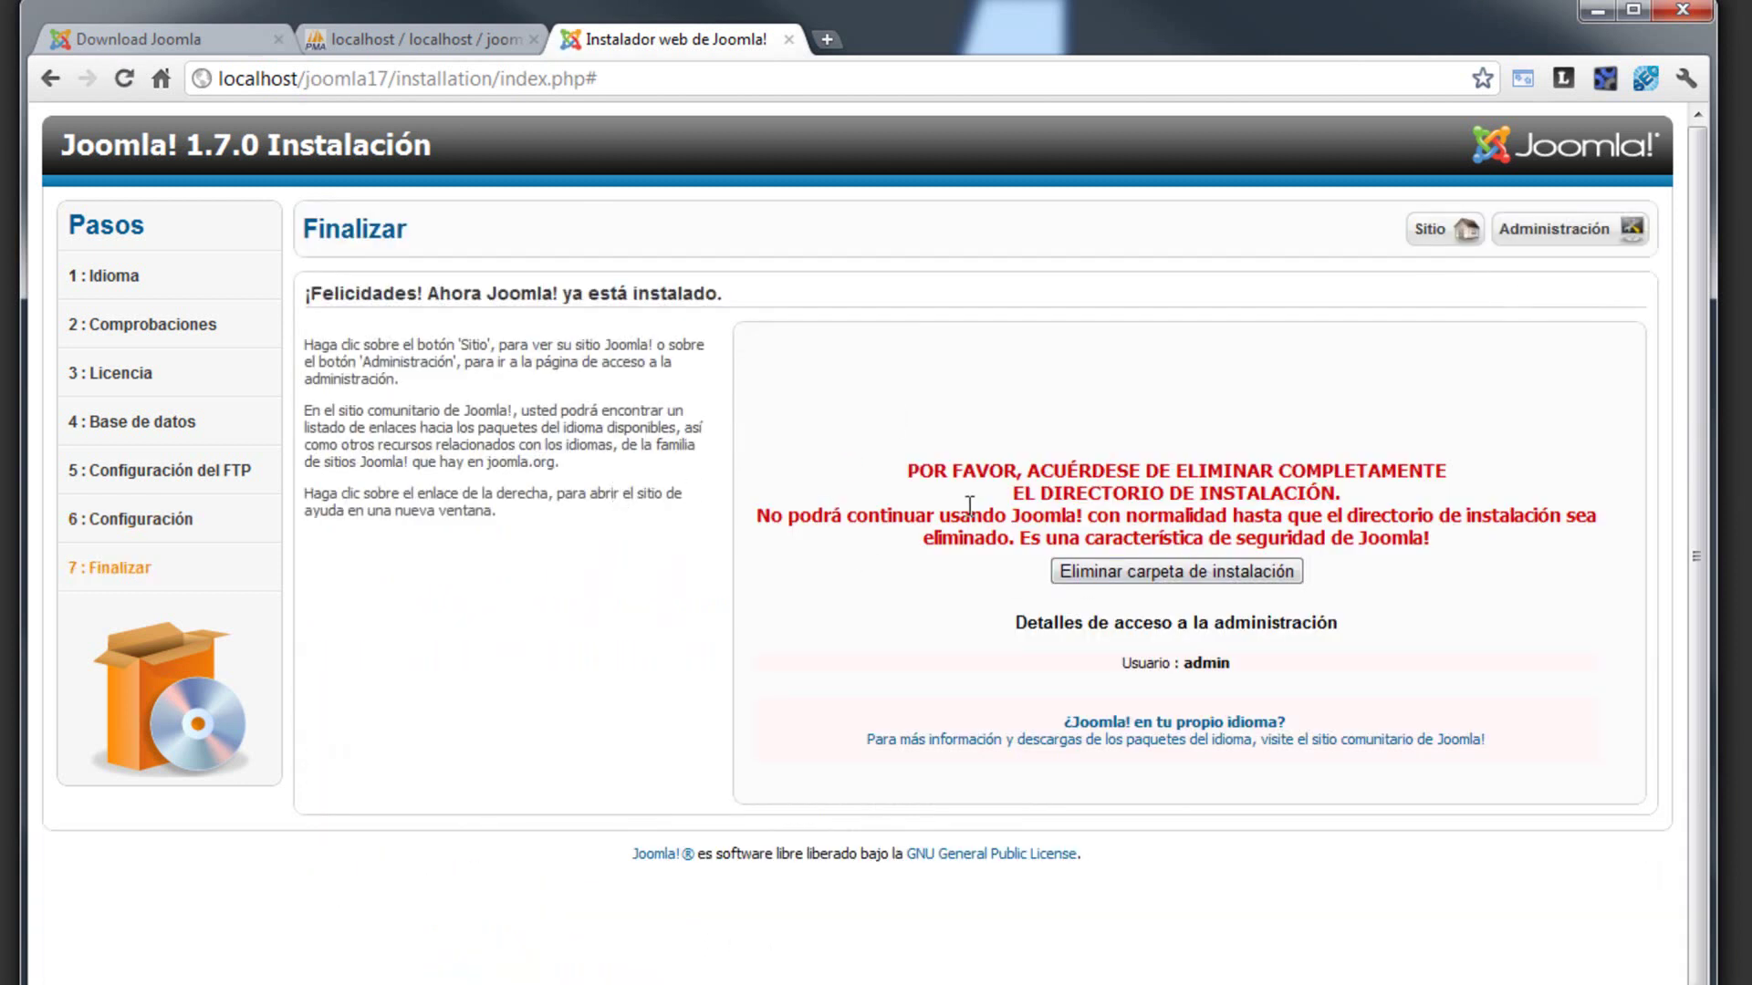
left_click_drag(908, 471, 1449, 473)
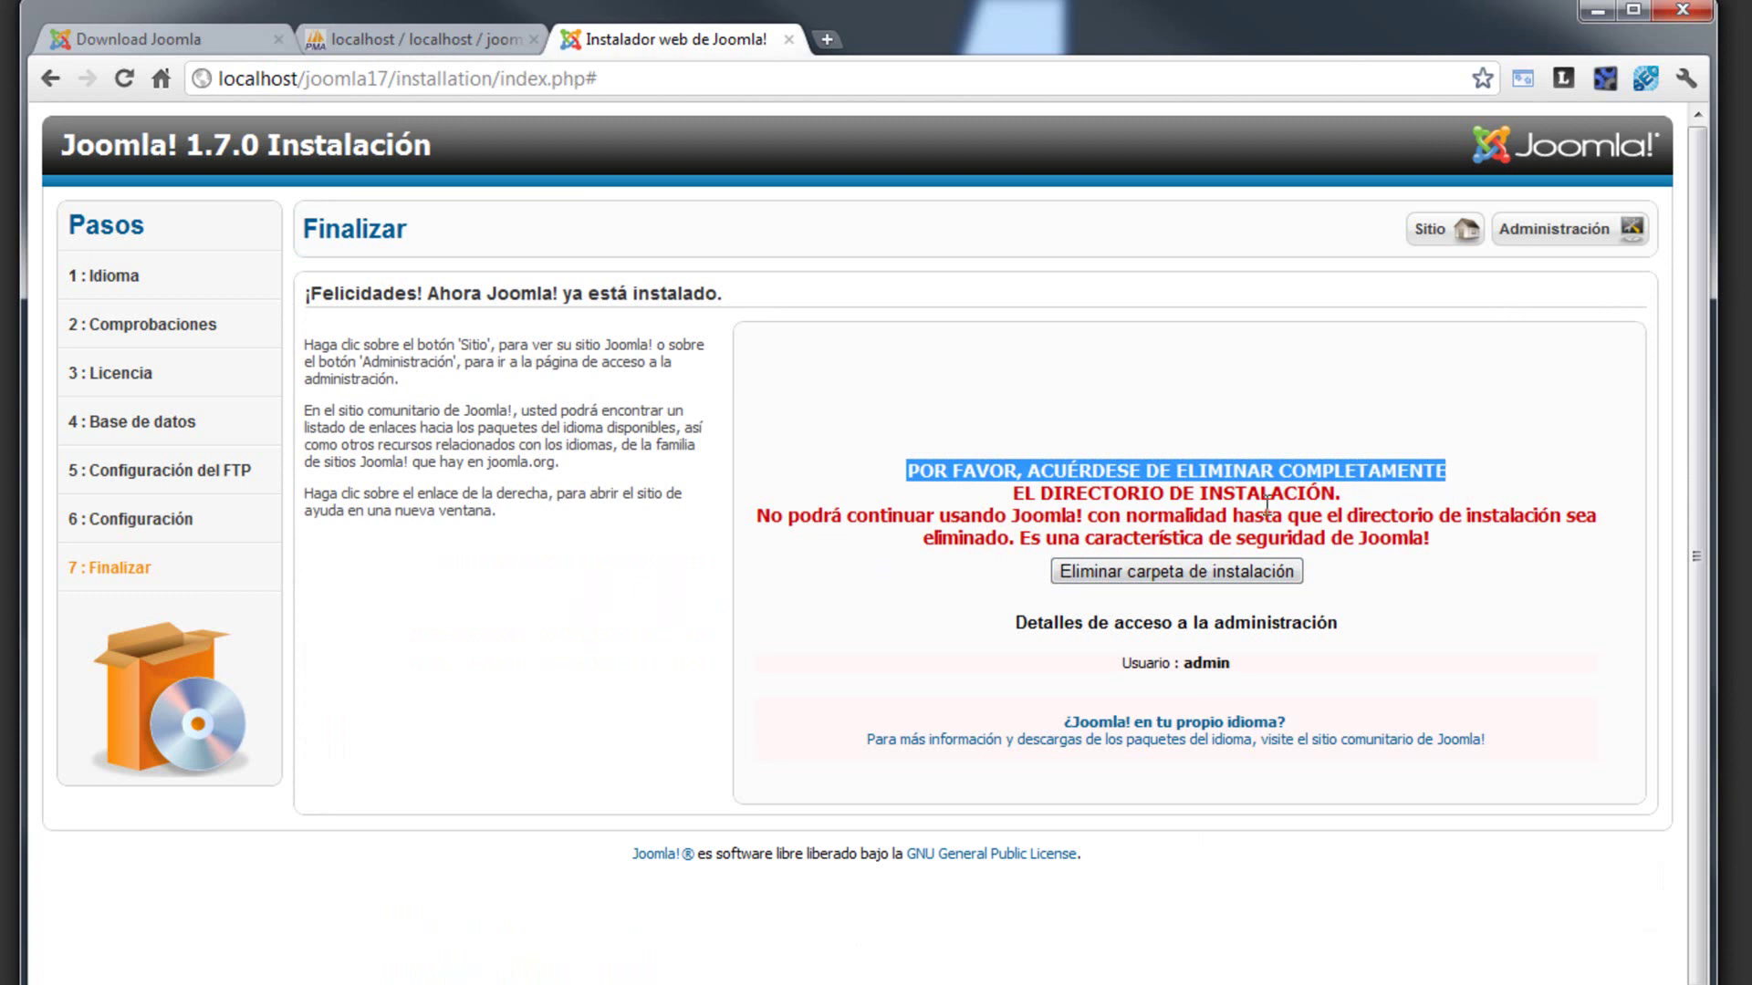
left_click(1224, 504)
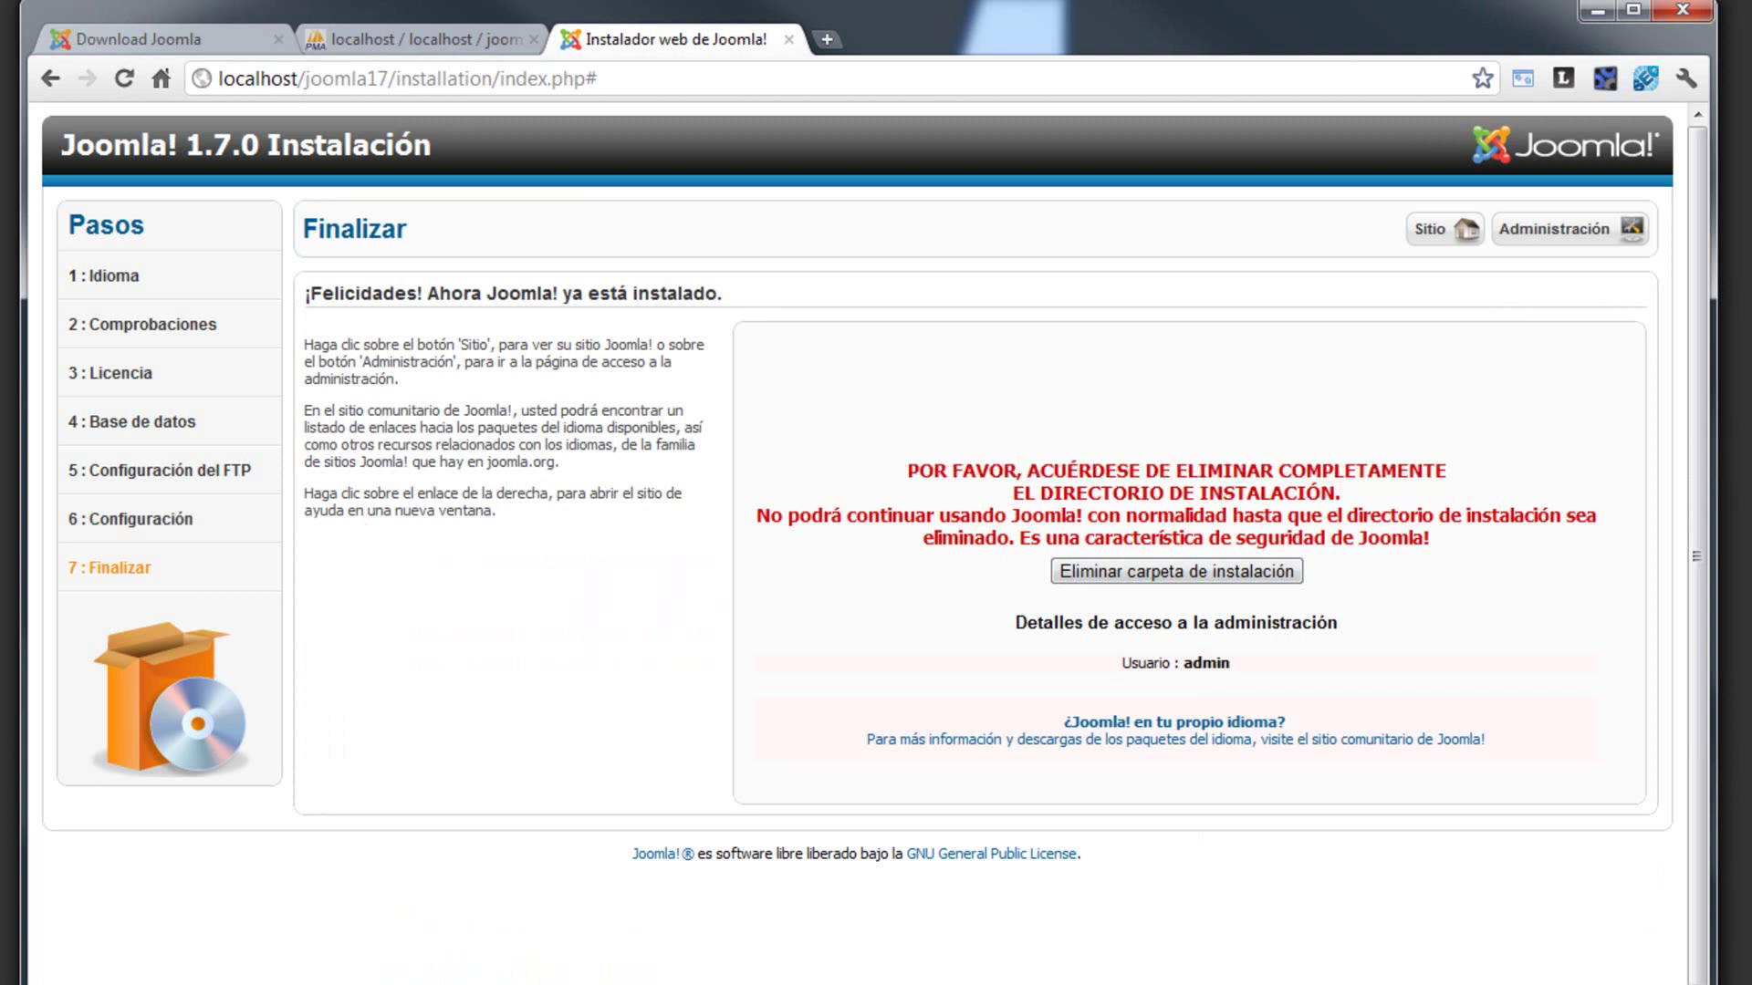
- Delete the installation folder from joomla17, leaving 21 items, then dismiss Explorer
key("alt+Tab")
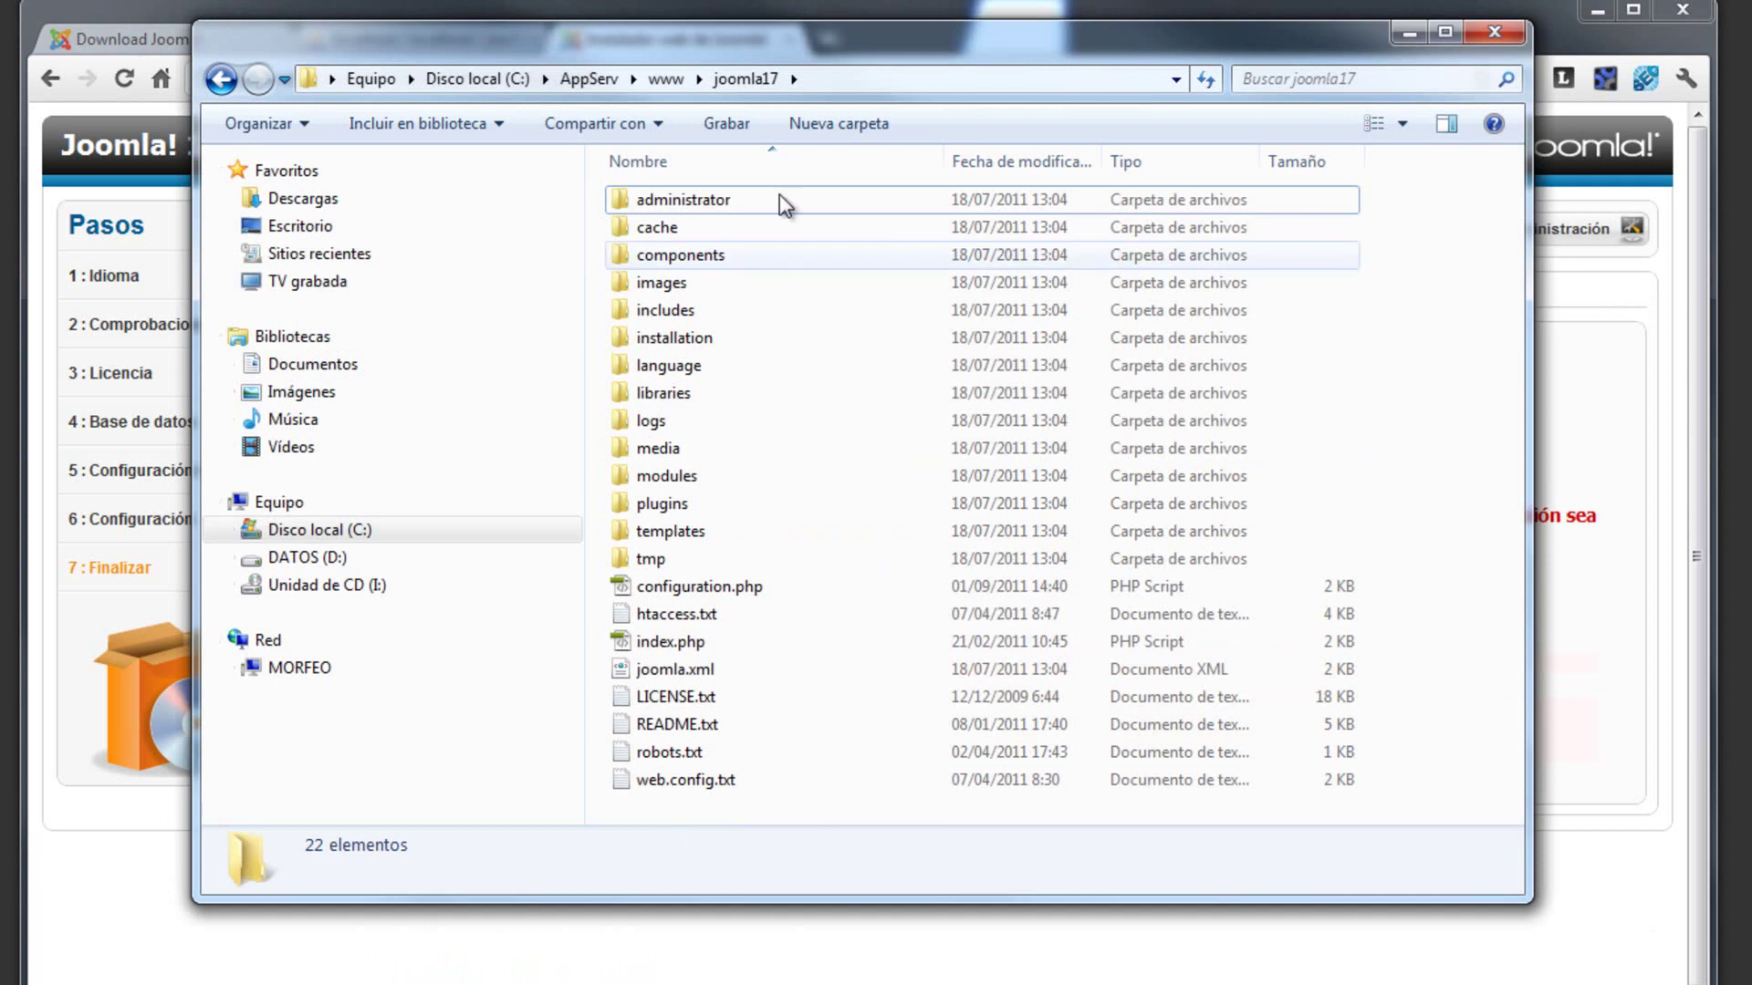
left_click(701, 340)
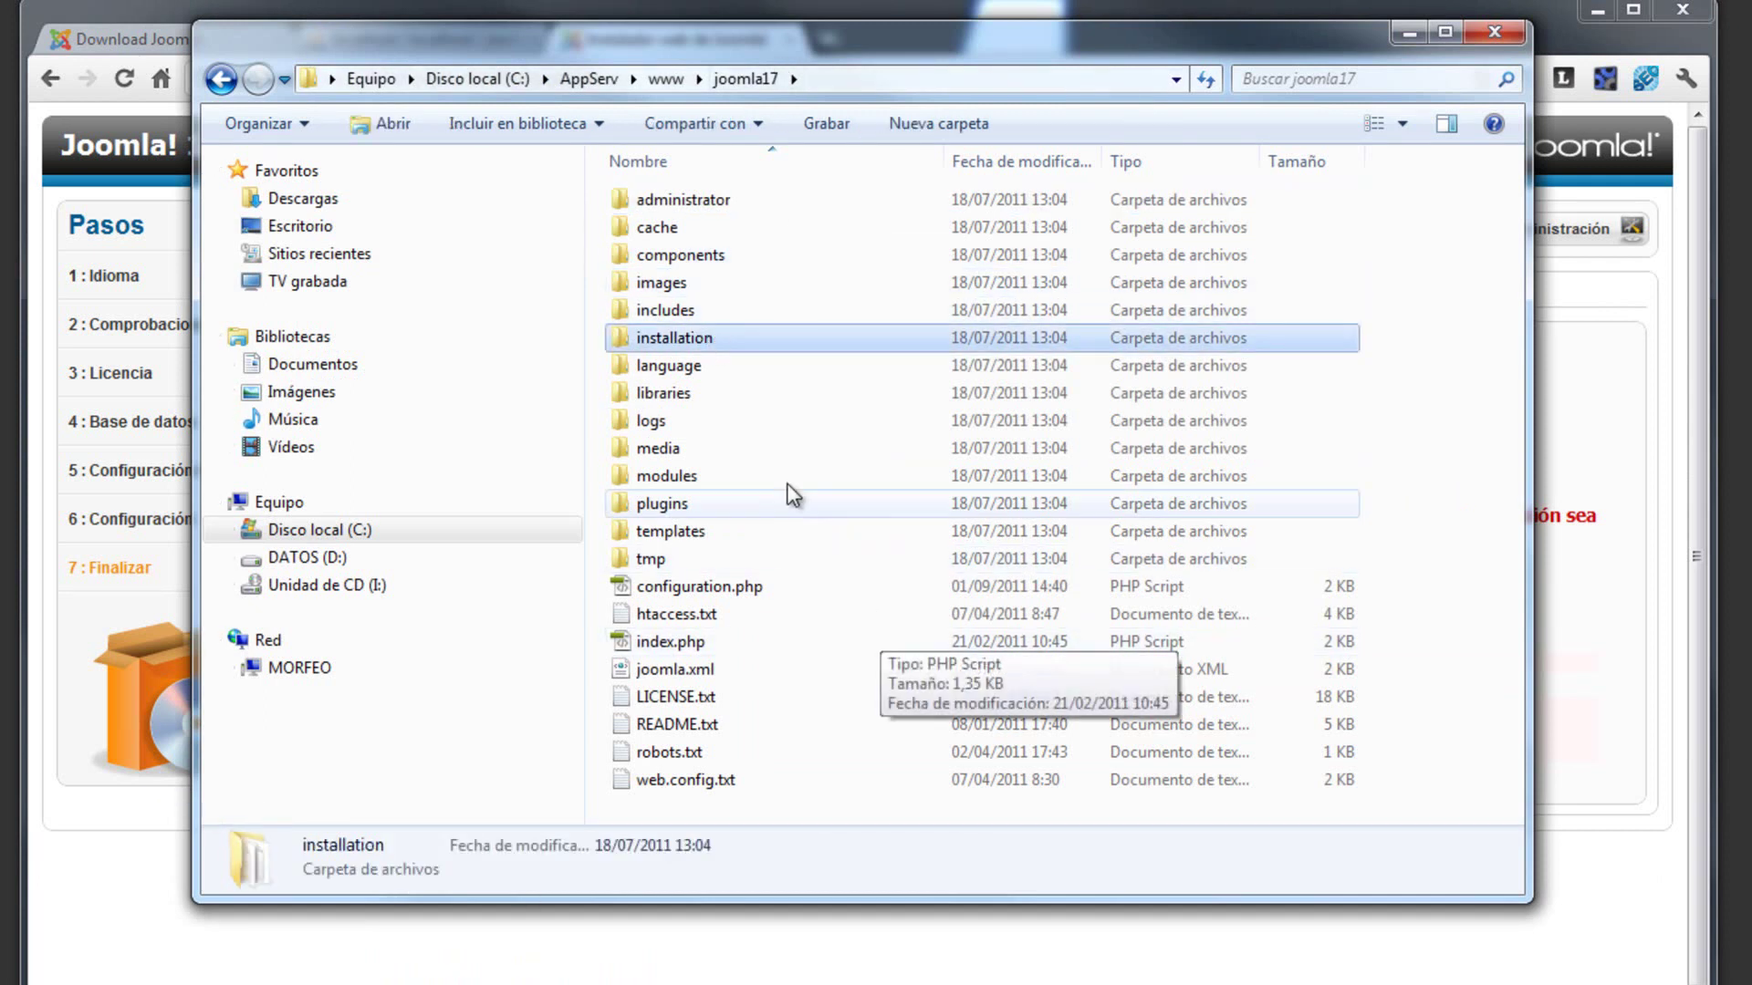
key("Delete")
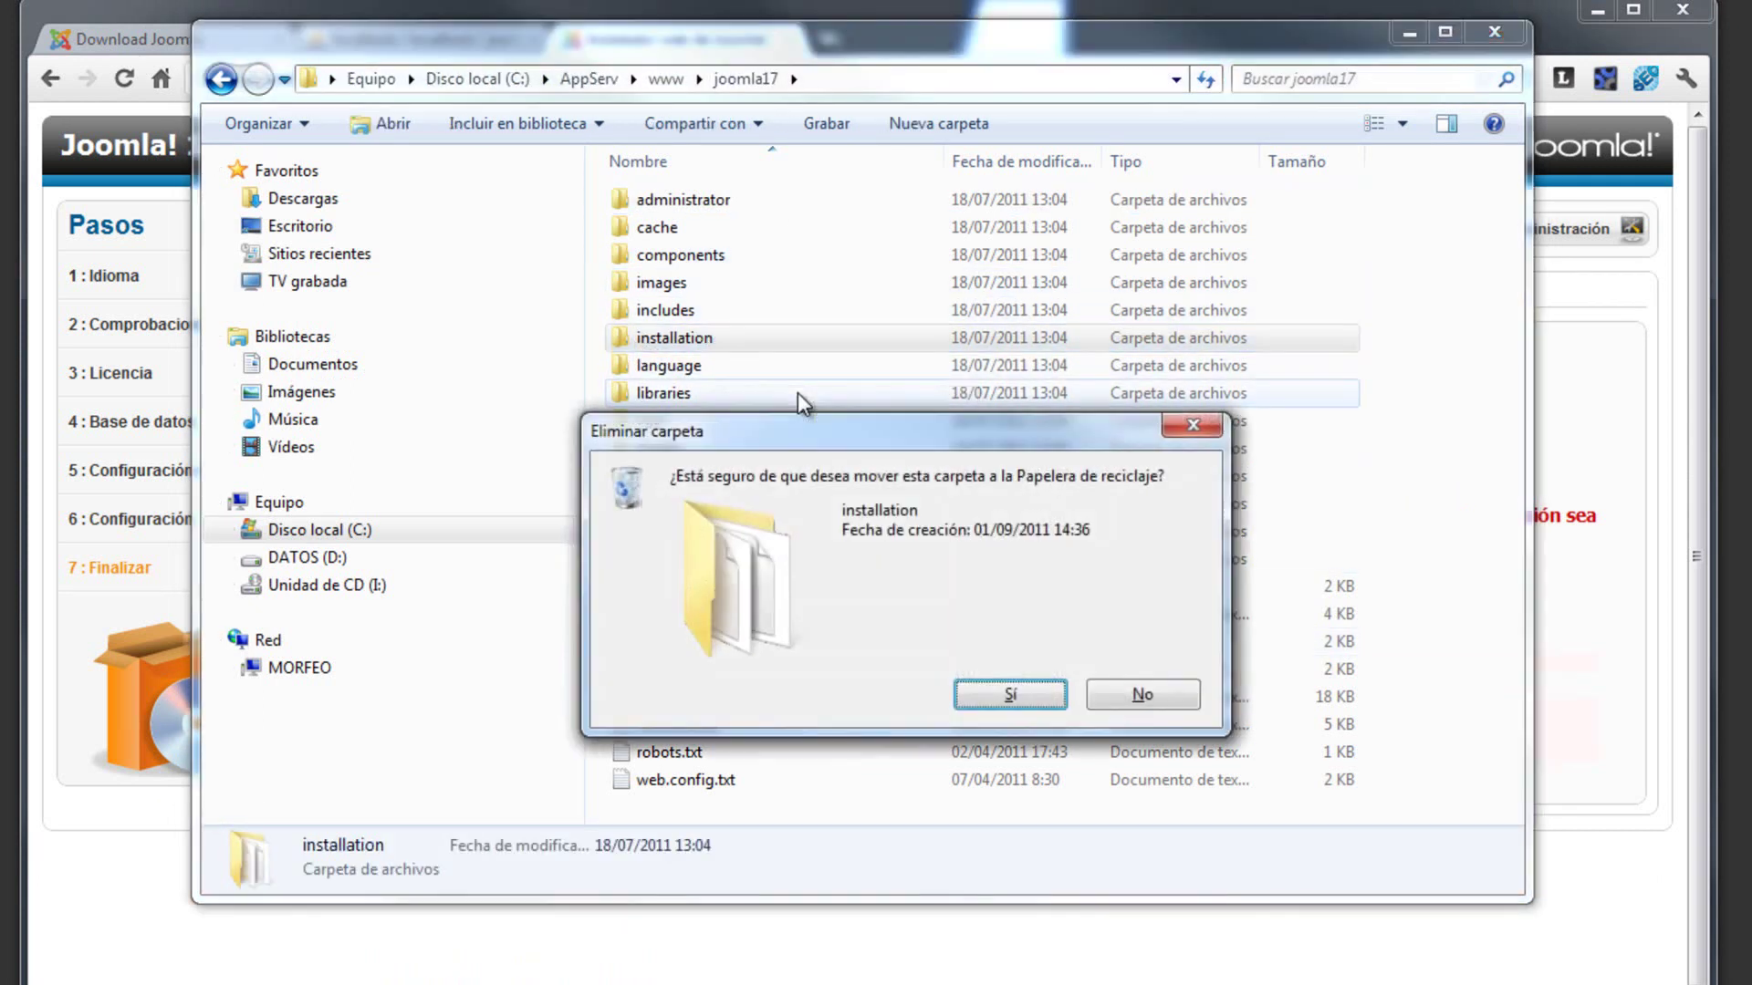
key("Return")
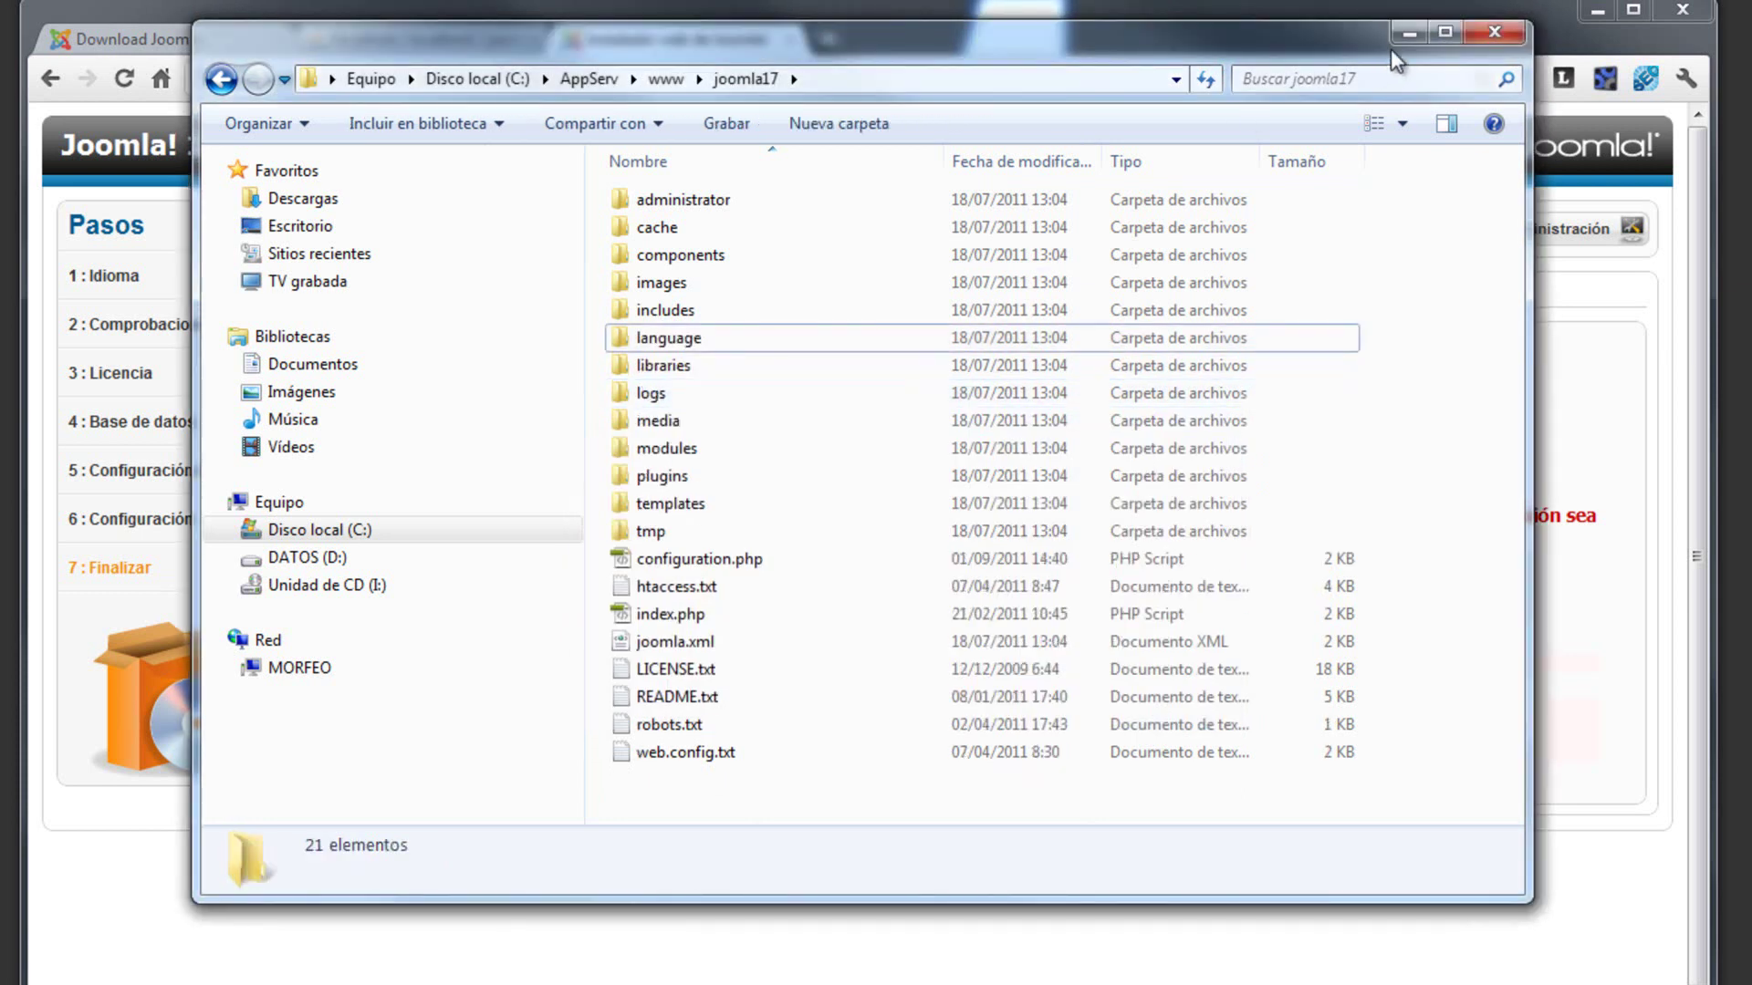
left_click(1410, 33)
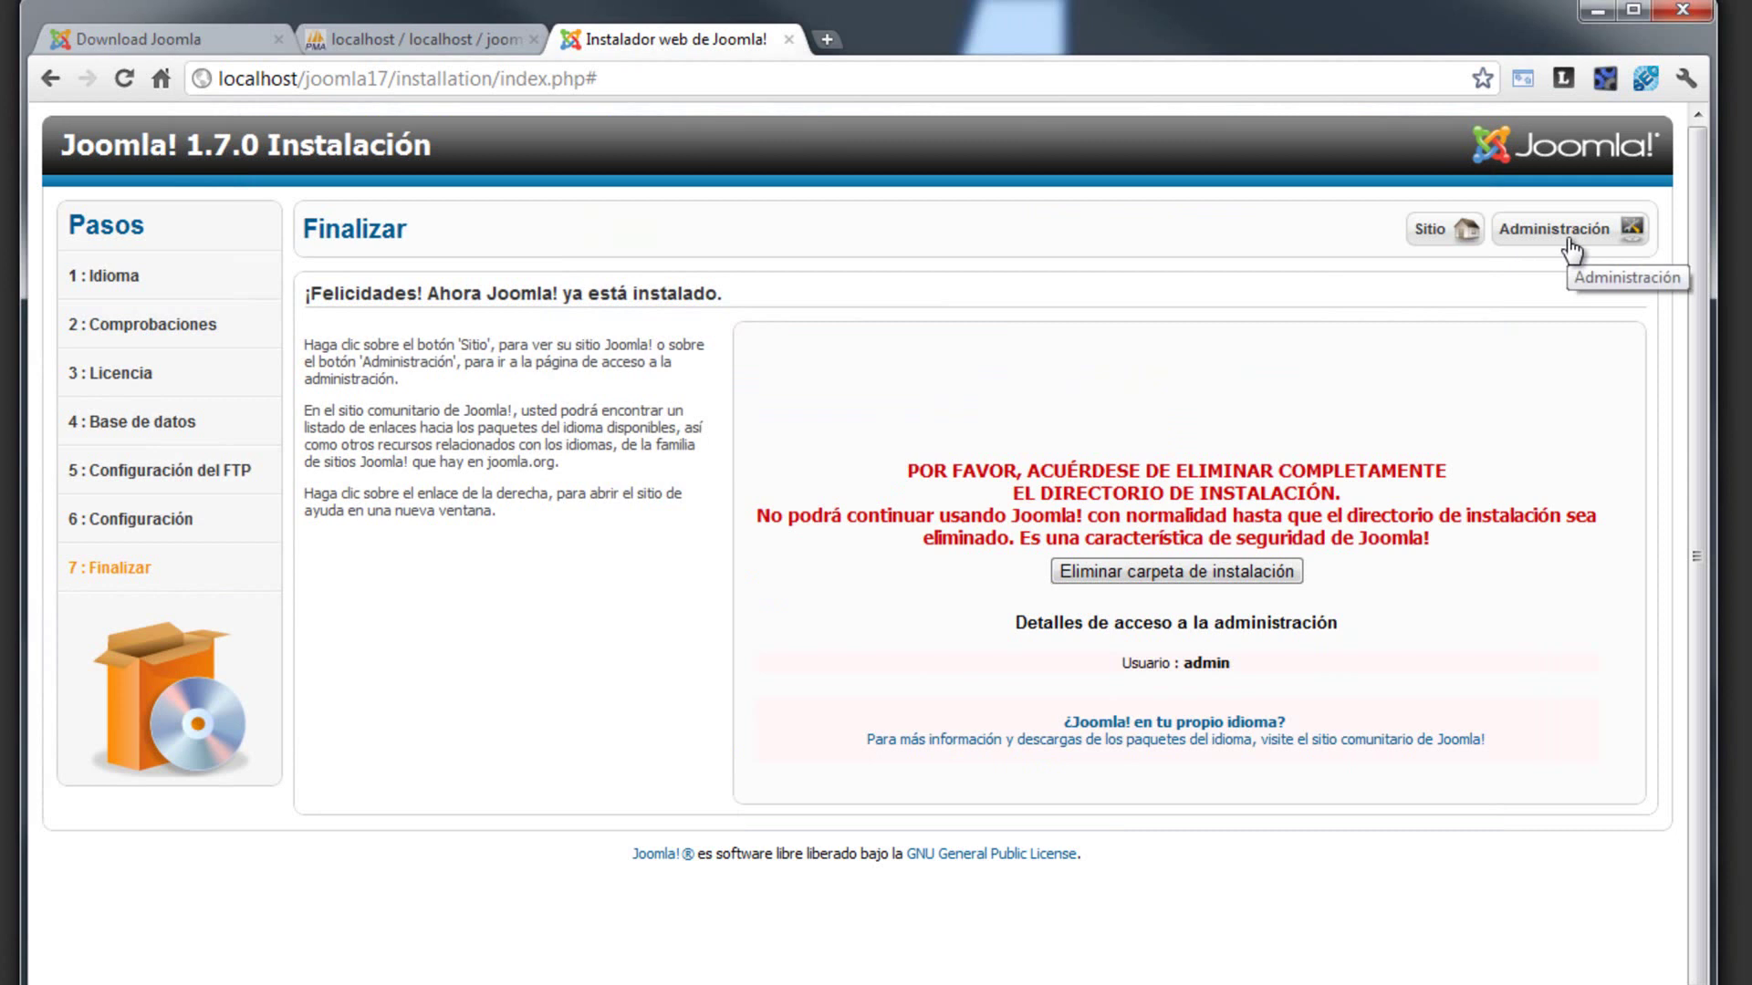
- Open the admin login in a new tab, browse the public Home page, then return to login
left_click(1566, 238)
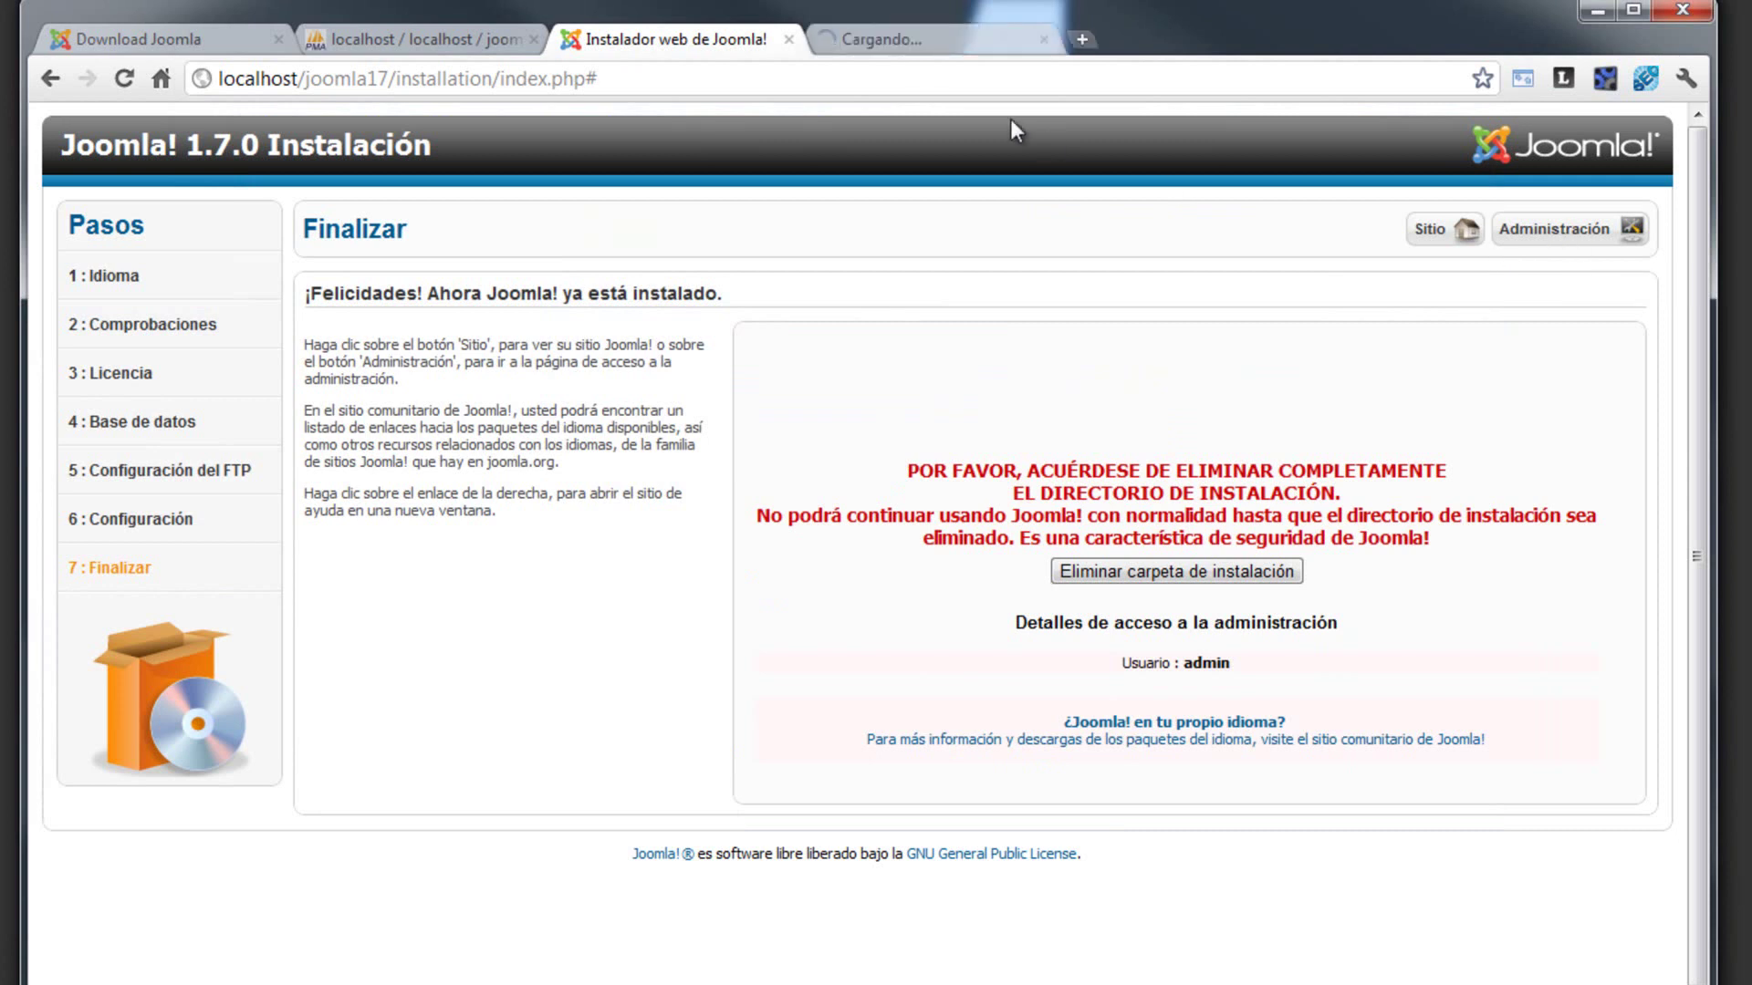
left_click(1446, 235)
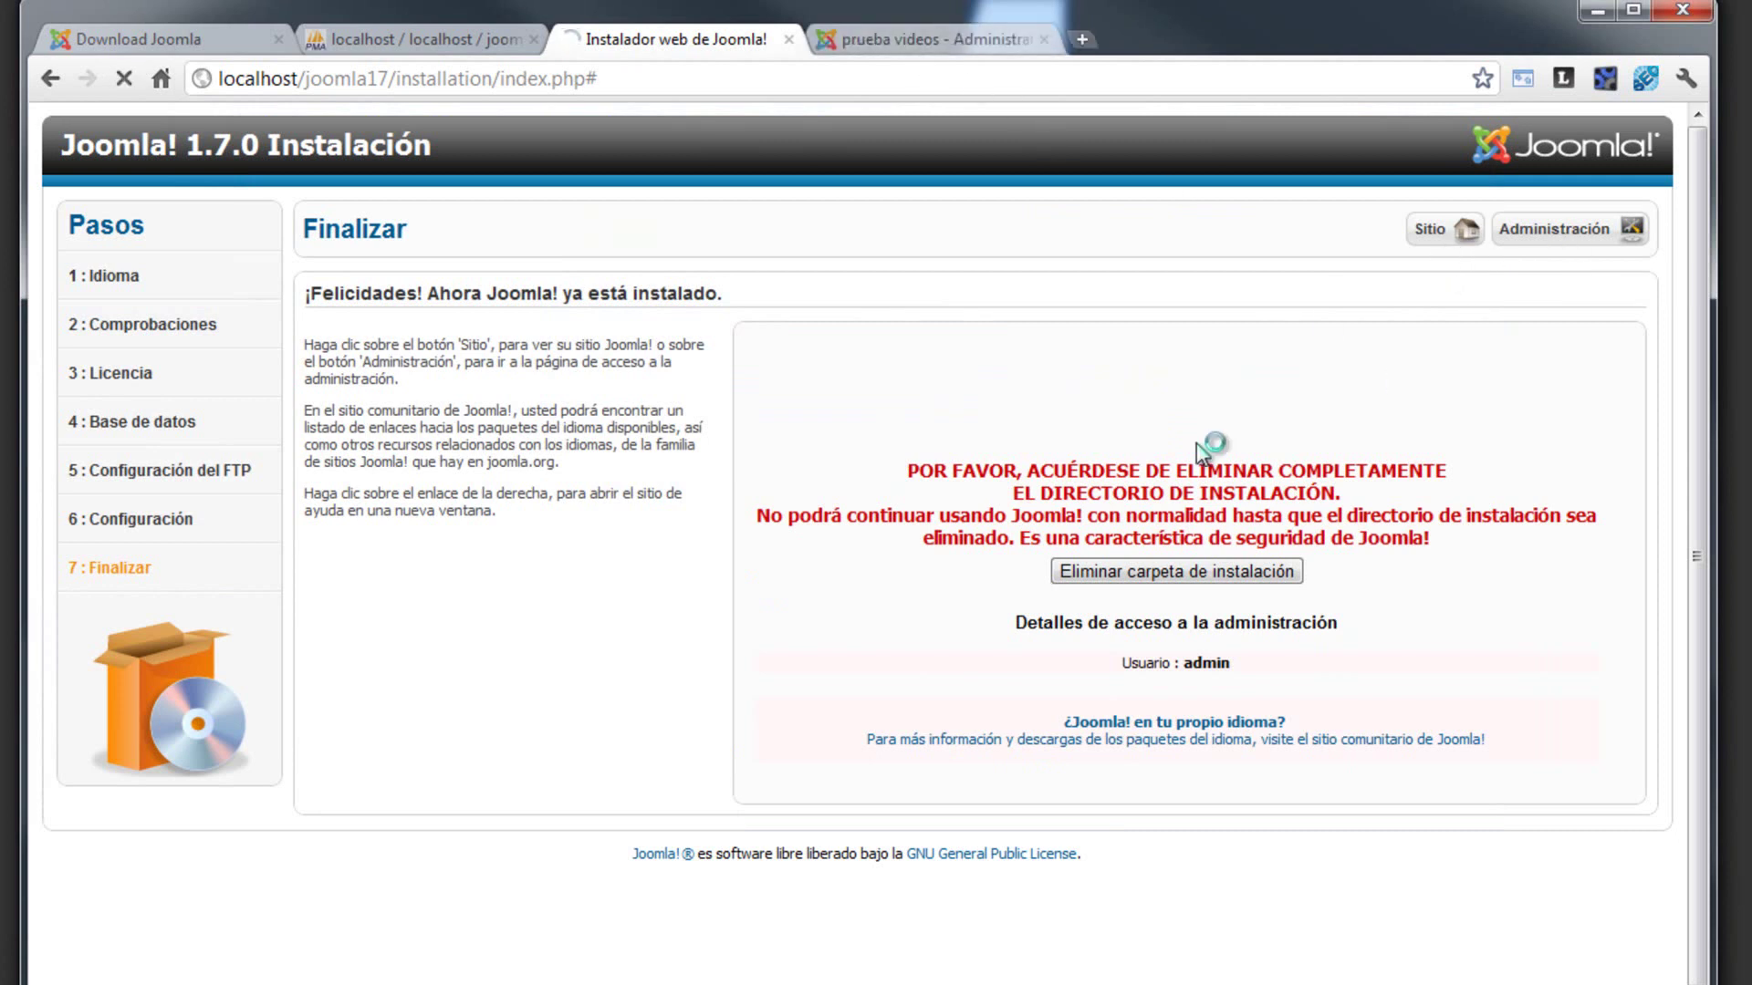
scroll(725, 459, "down", 5)
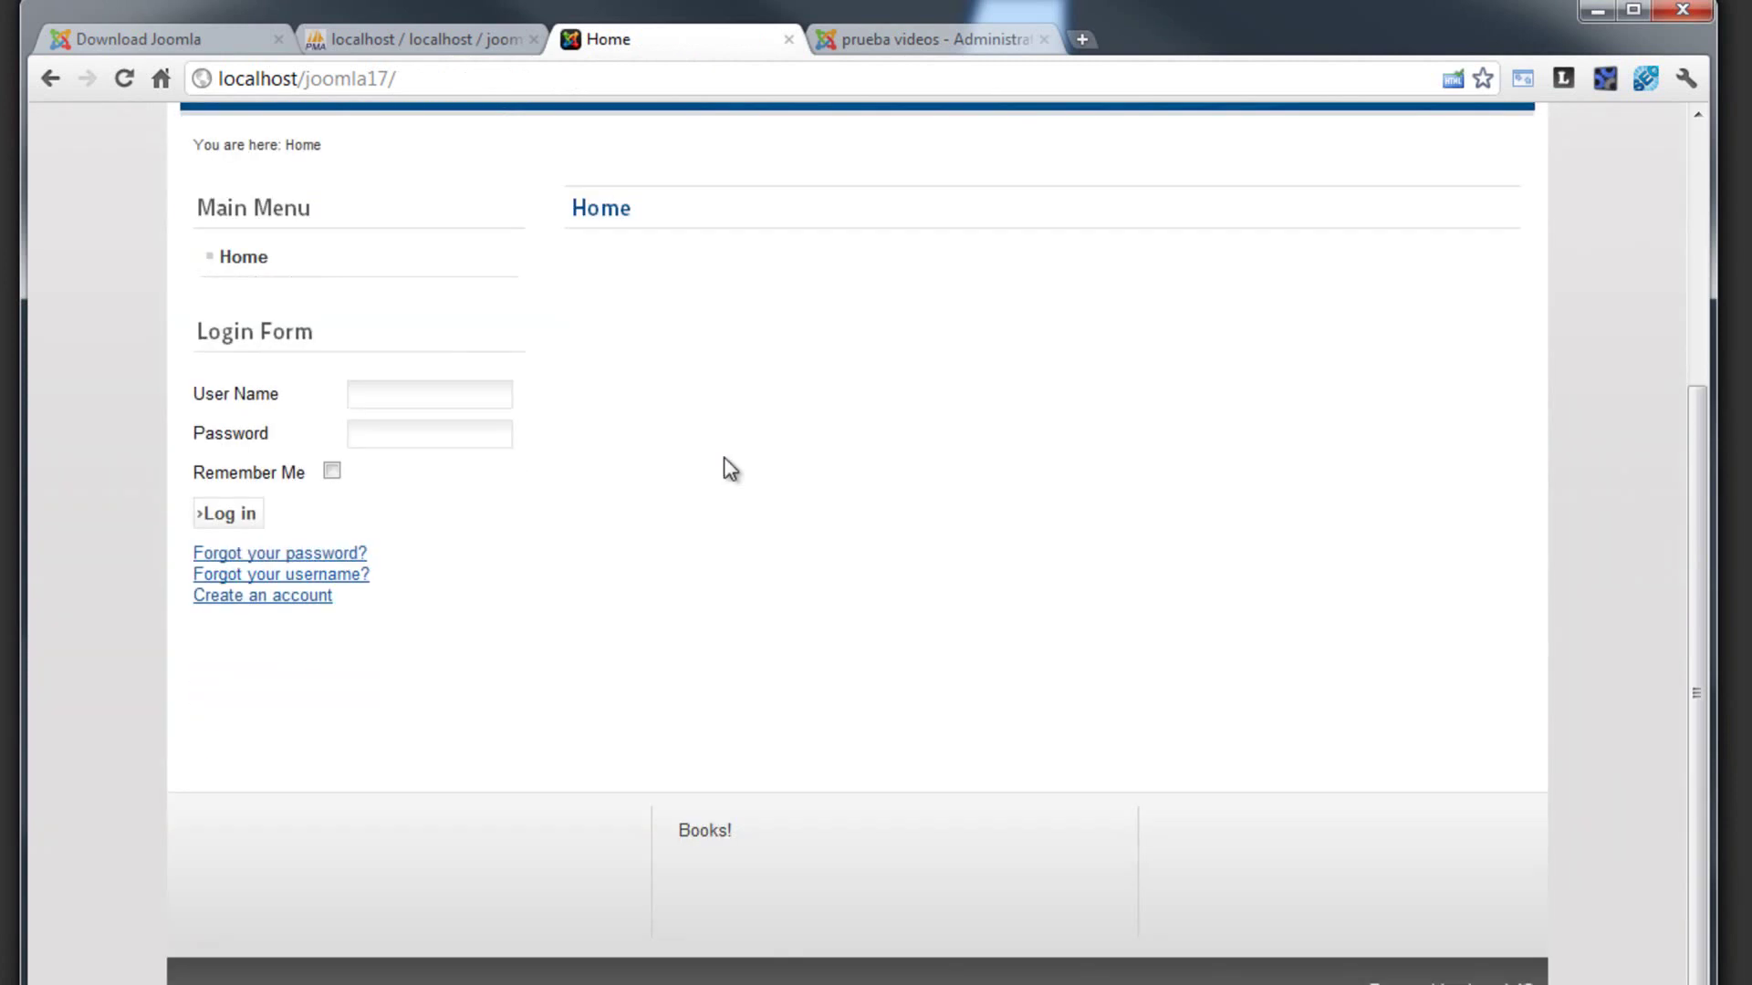
scroll(725, 459, "up", 5)
scroll(726, 459, "down", 5)
scroll(730, 469, "up", 5)
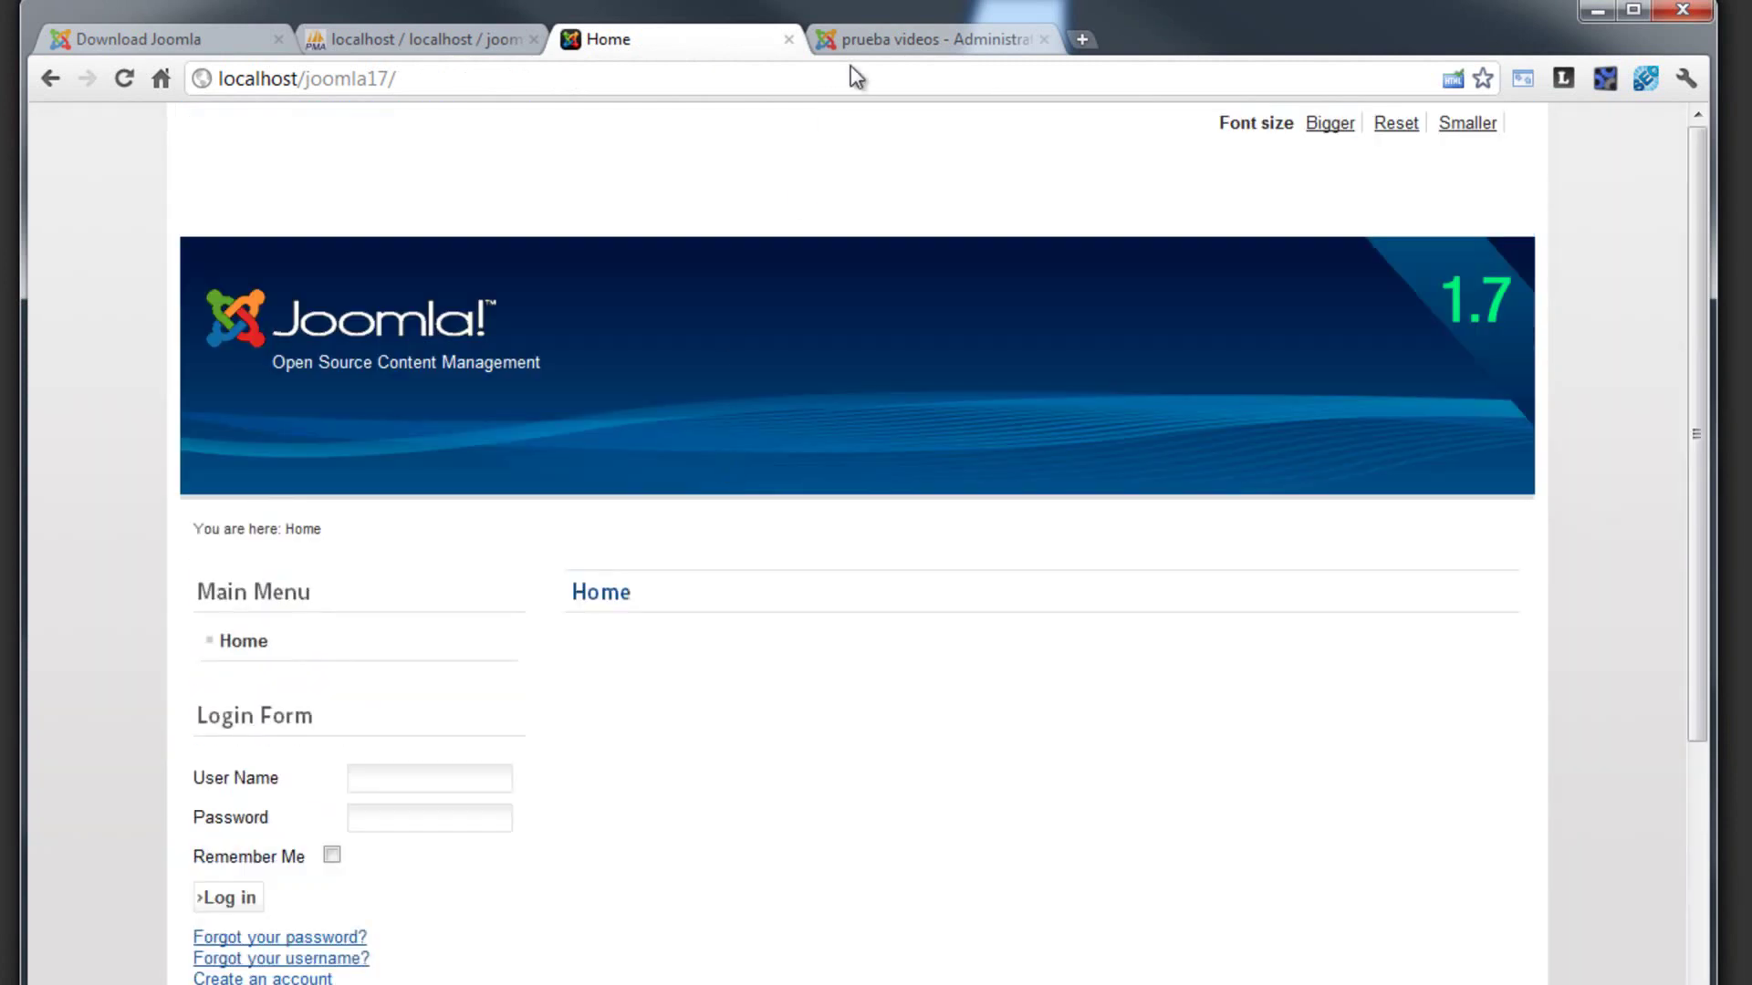
left_click(869, 41)
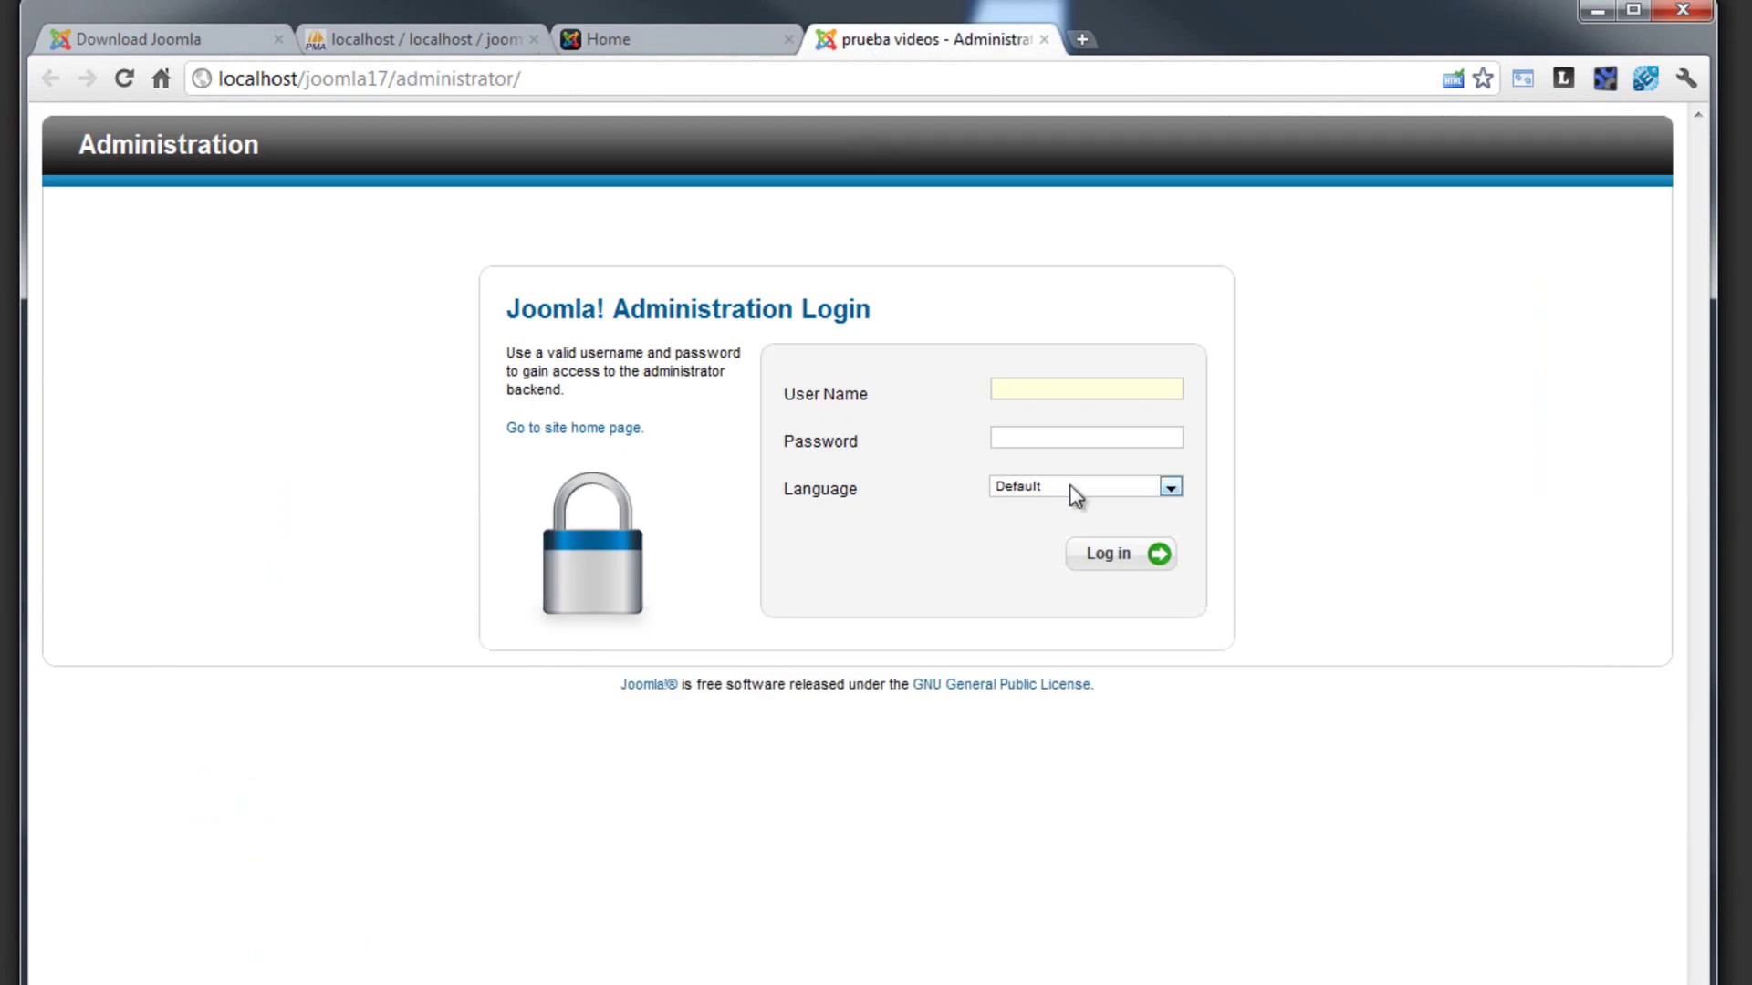
- Log in to the Joomla administration panel as user admin with the account password
type("admin")
key("Tab")
type("••••••")
left_click(1109, 553)
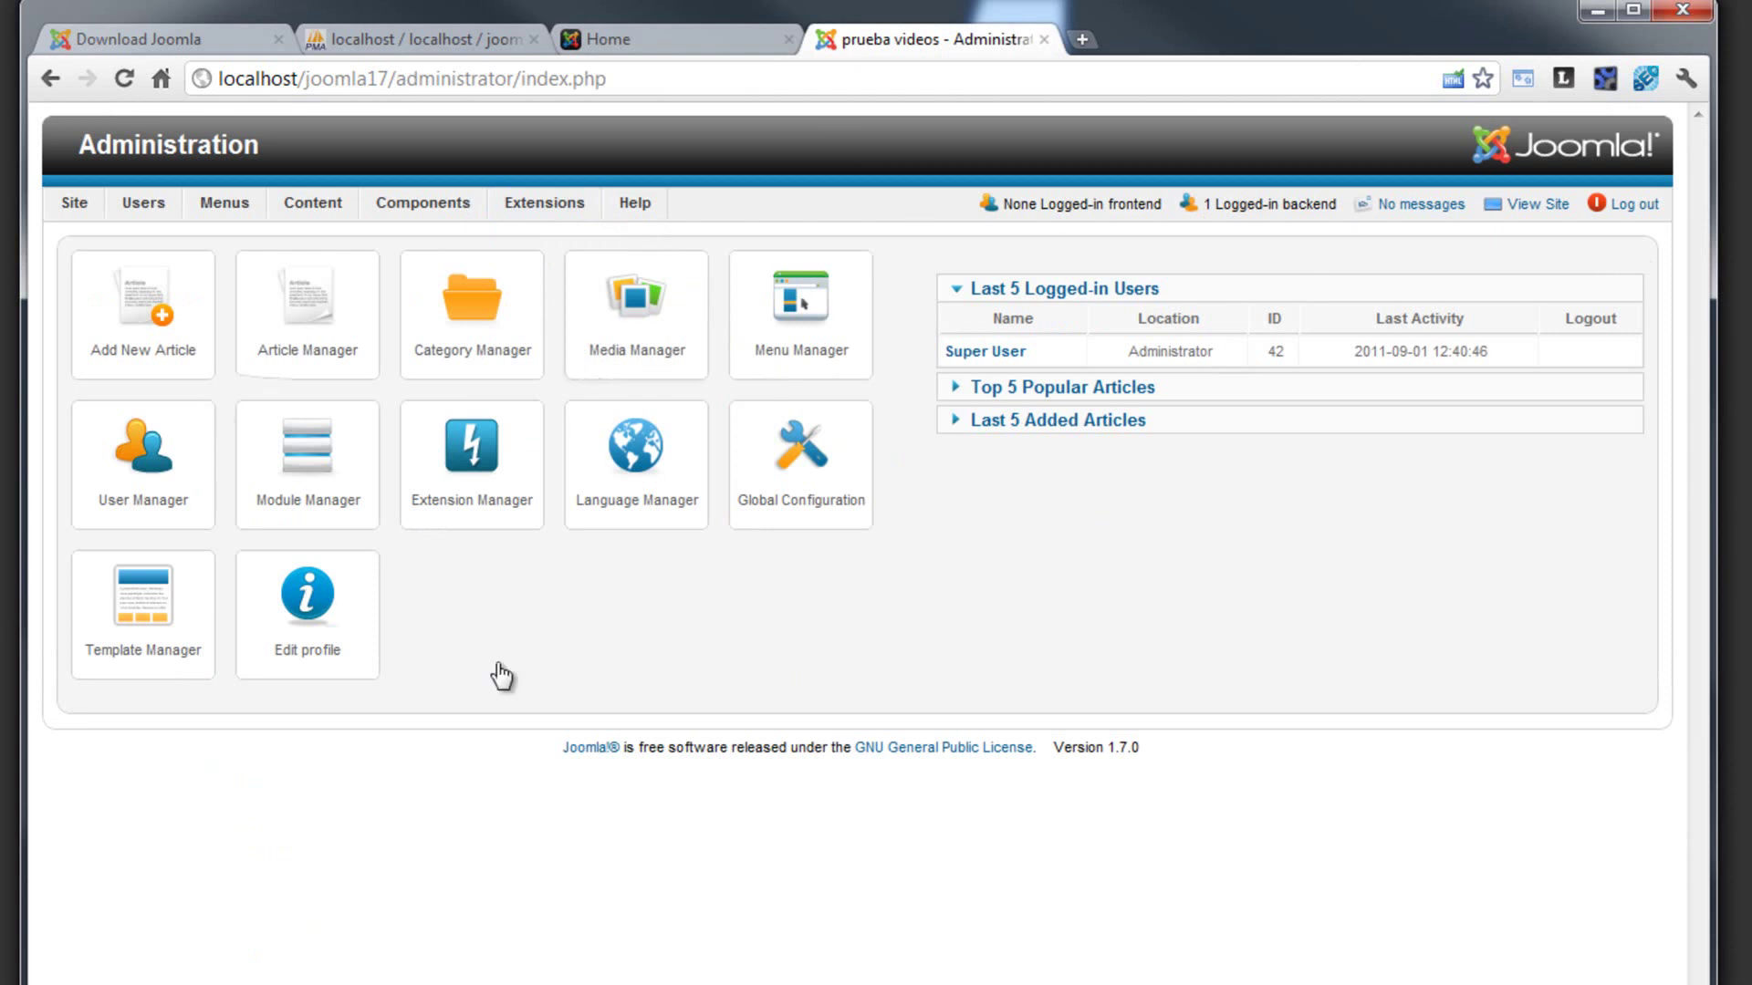
- Review the site home page, return to the admin control panel, then minimize the browser
left_click(665, 44)
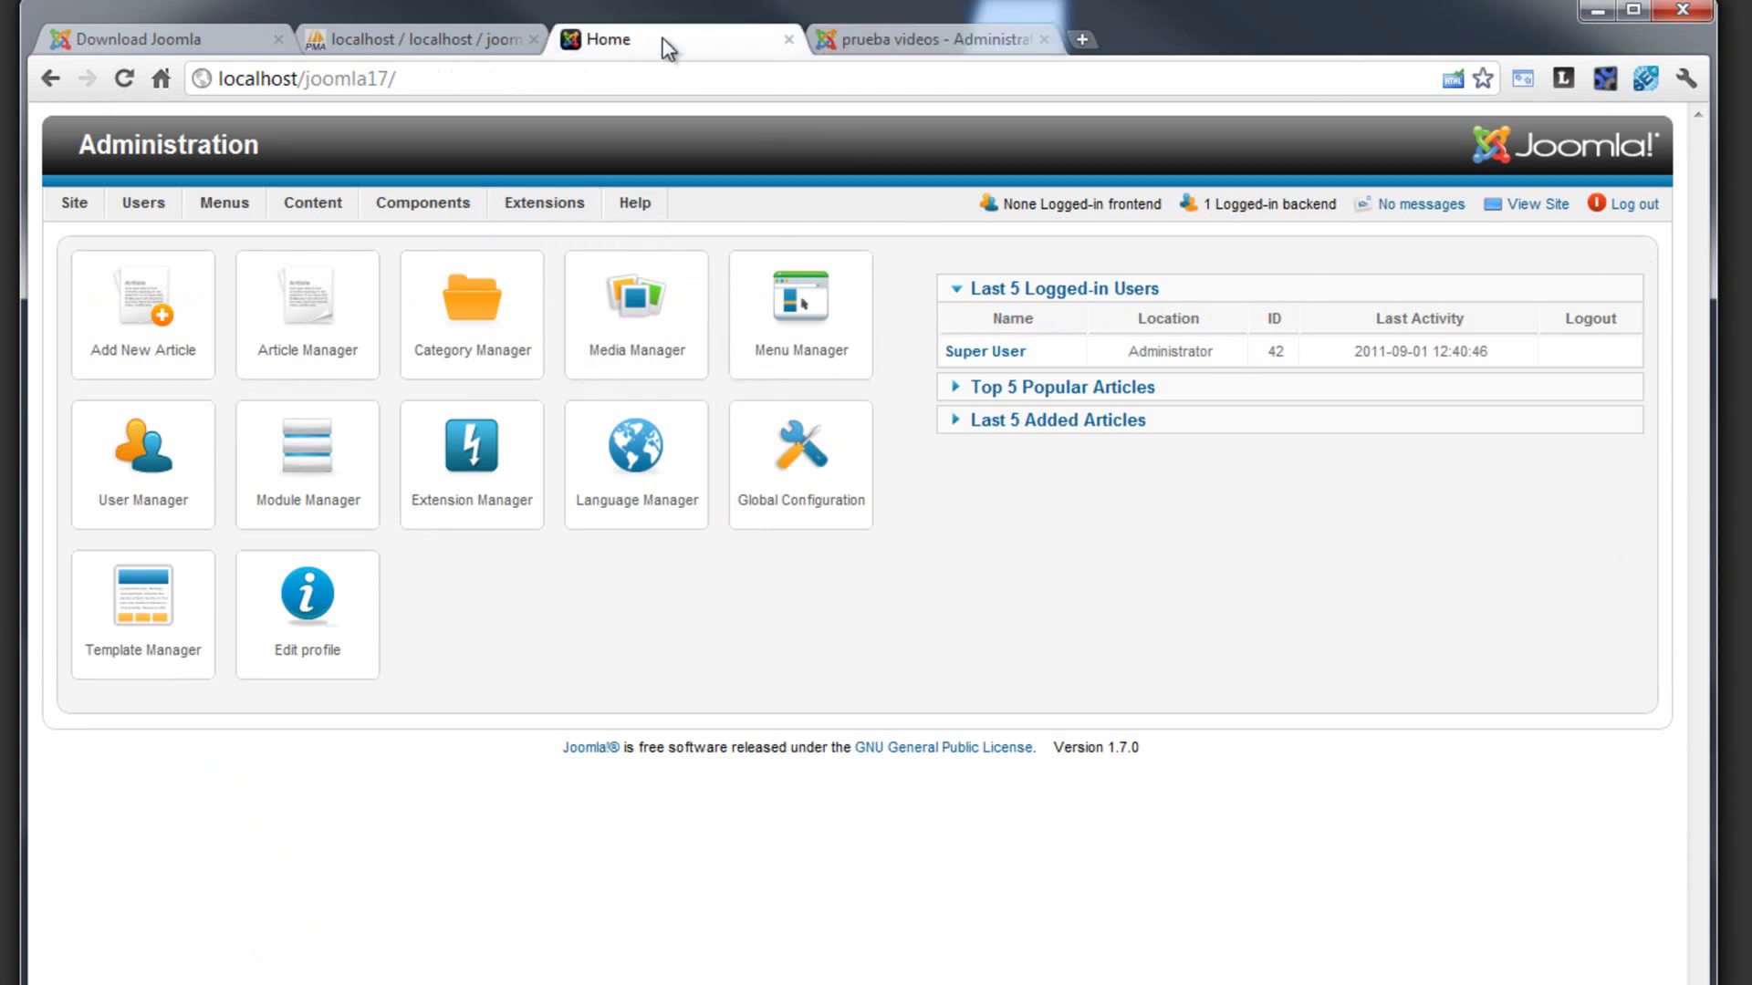
scroll(955, 374, "down", 5)
scroll(955, 374, "up", 3)
scroll(958, 378, "up", 2)
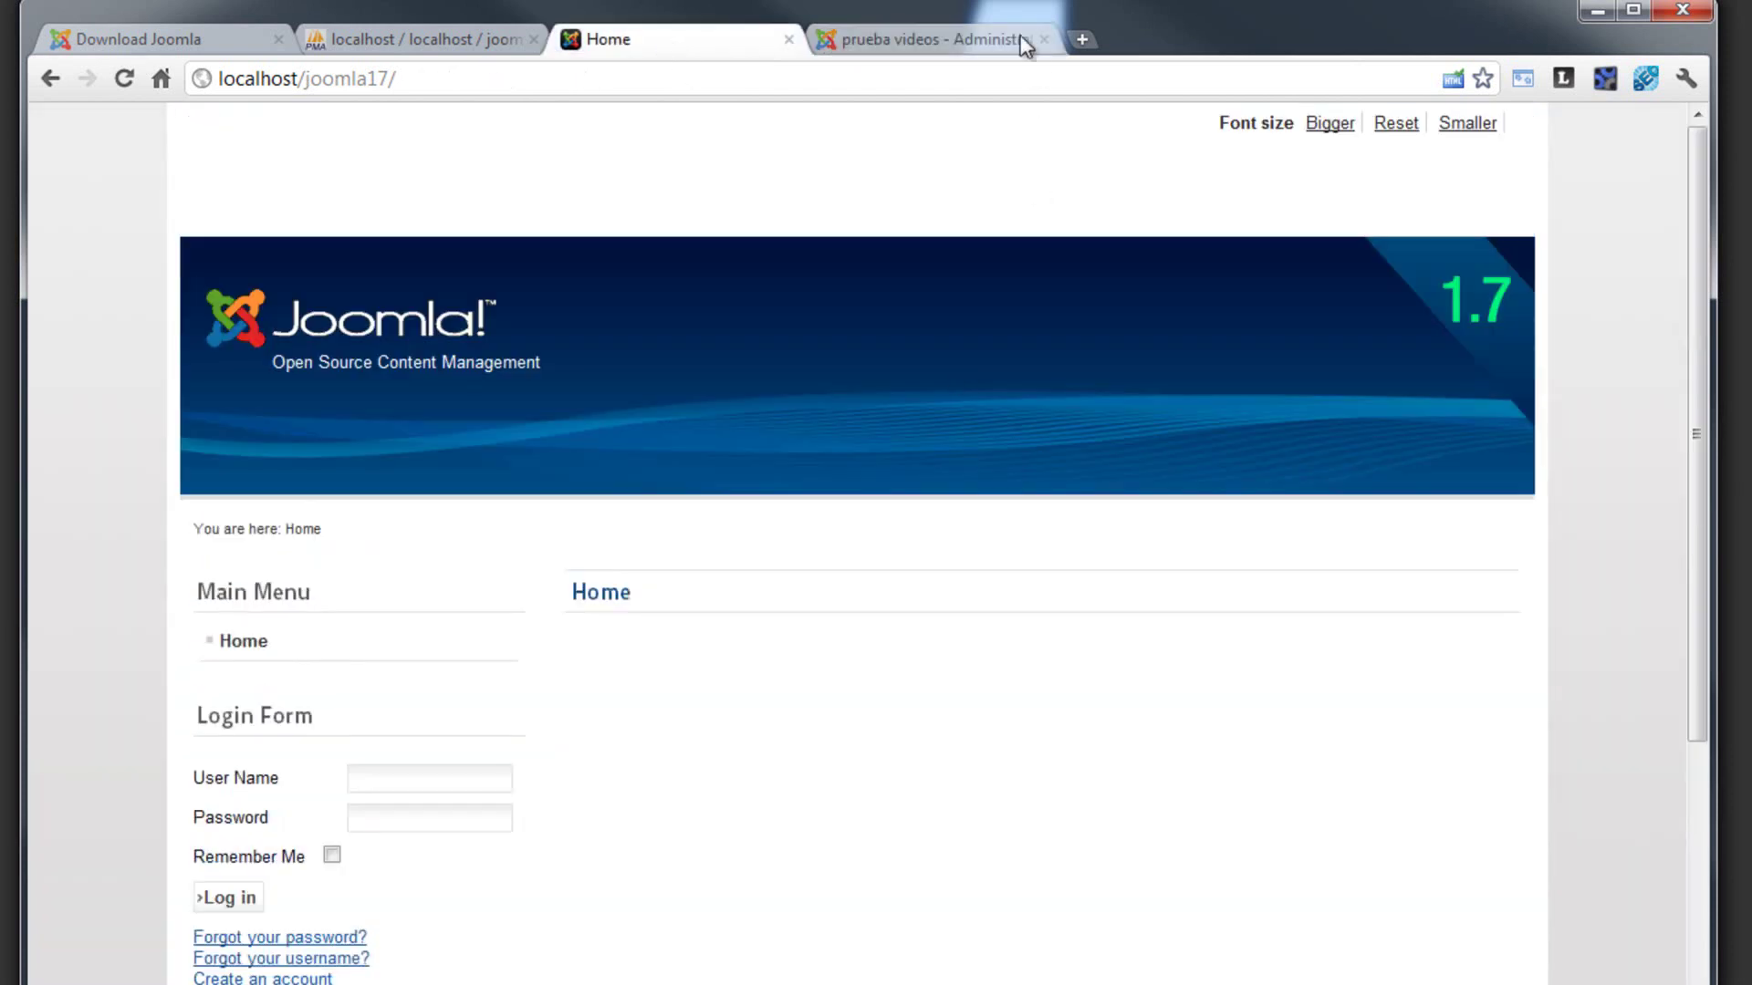
left_click(983, 40)
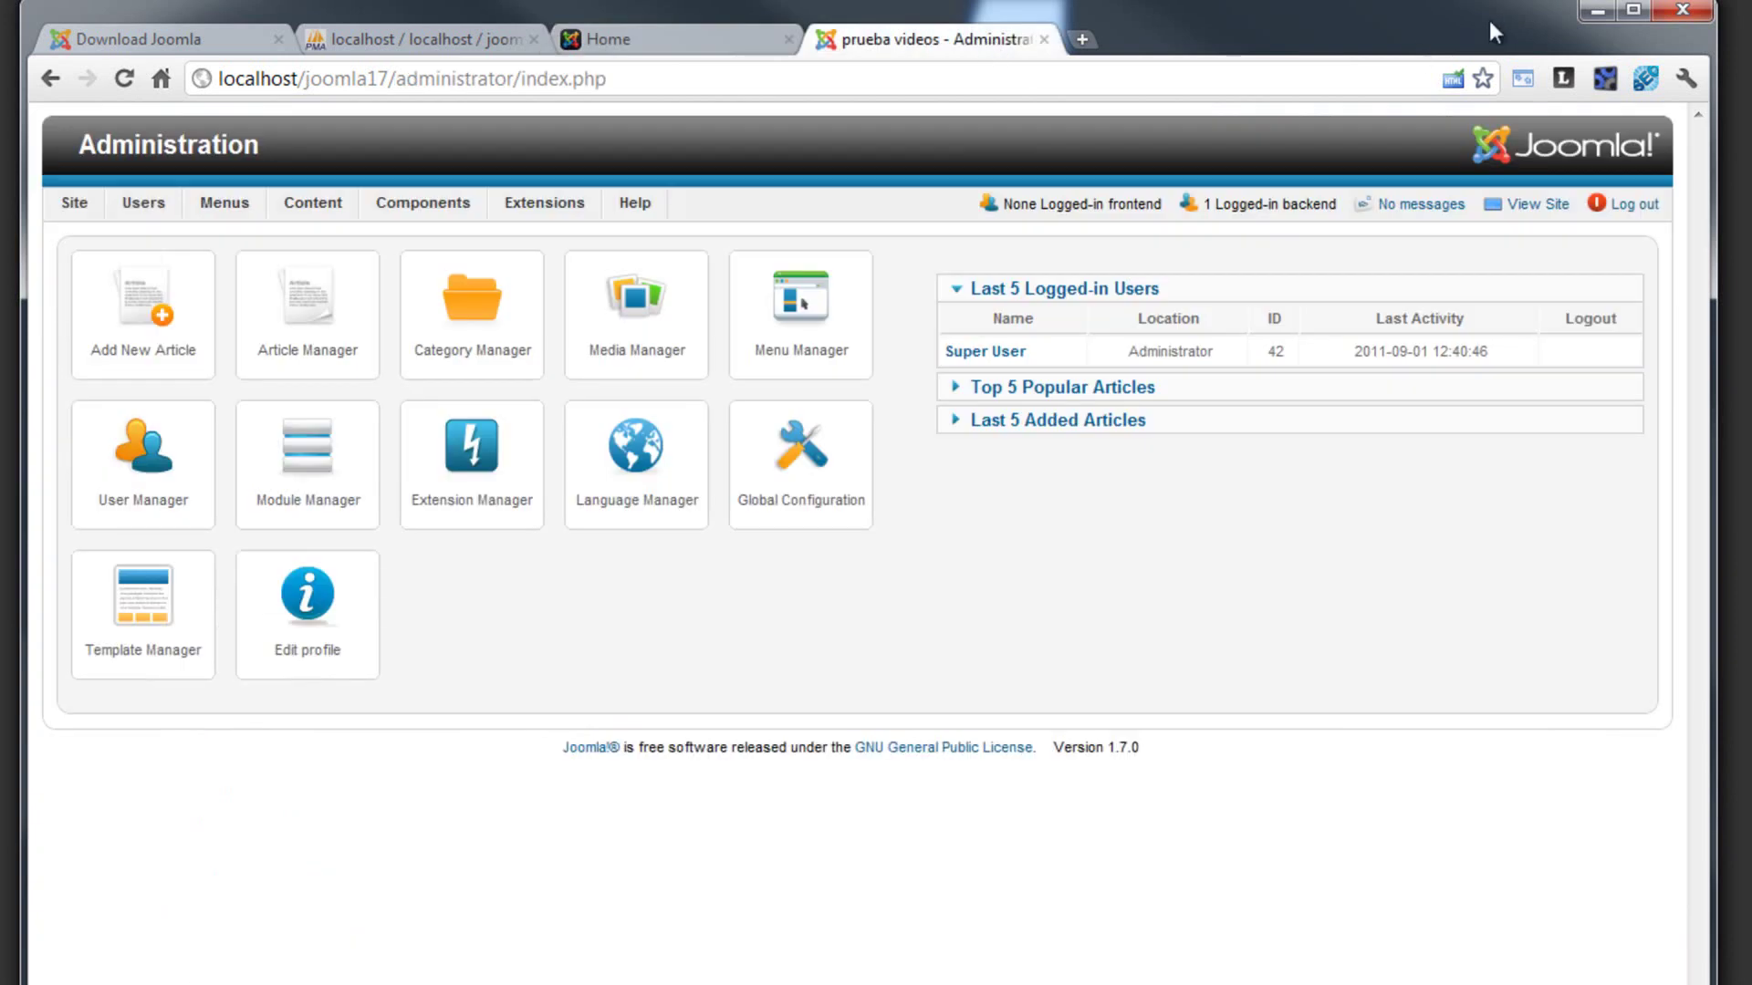
left_click(1592, 17)
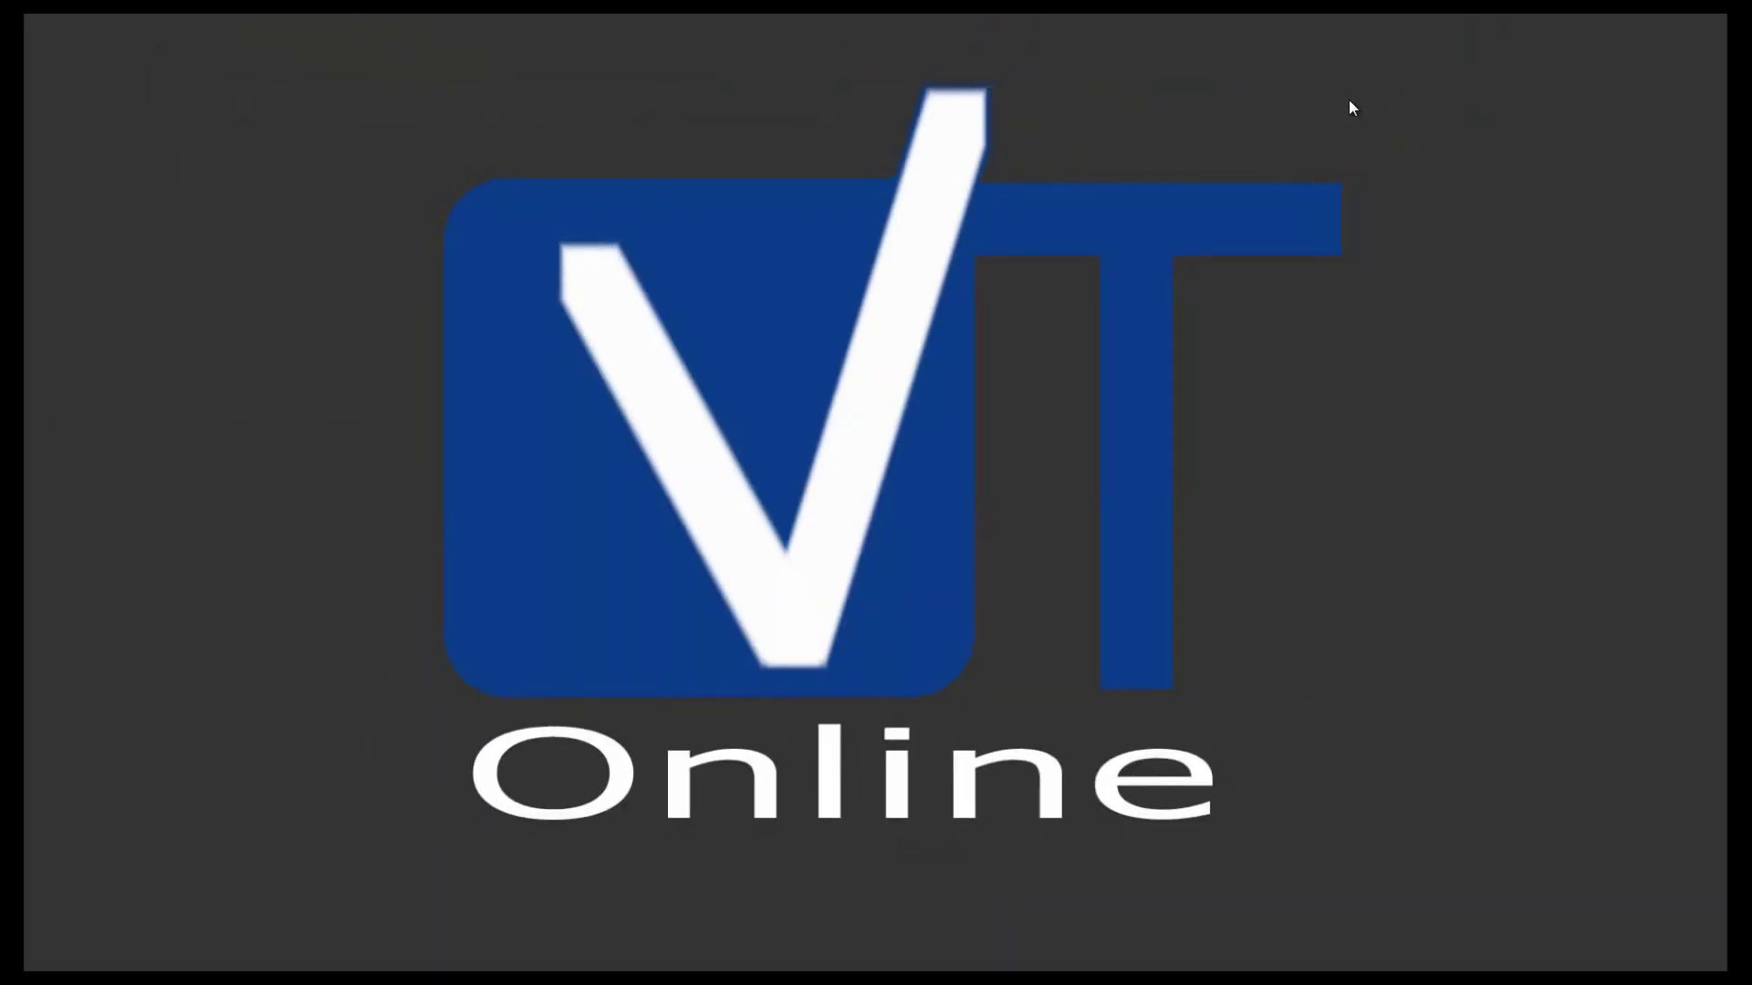